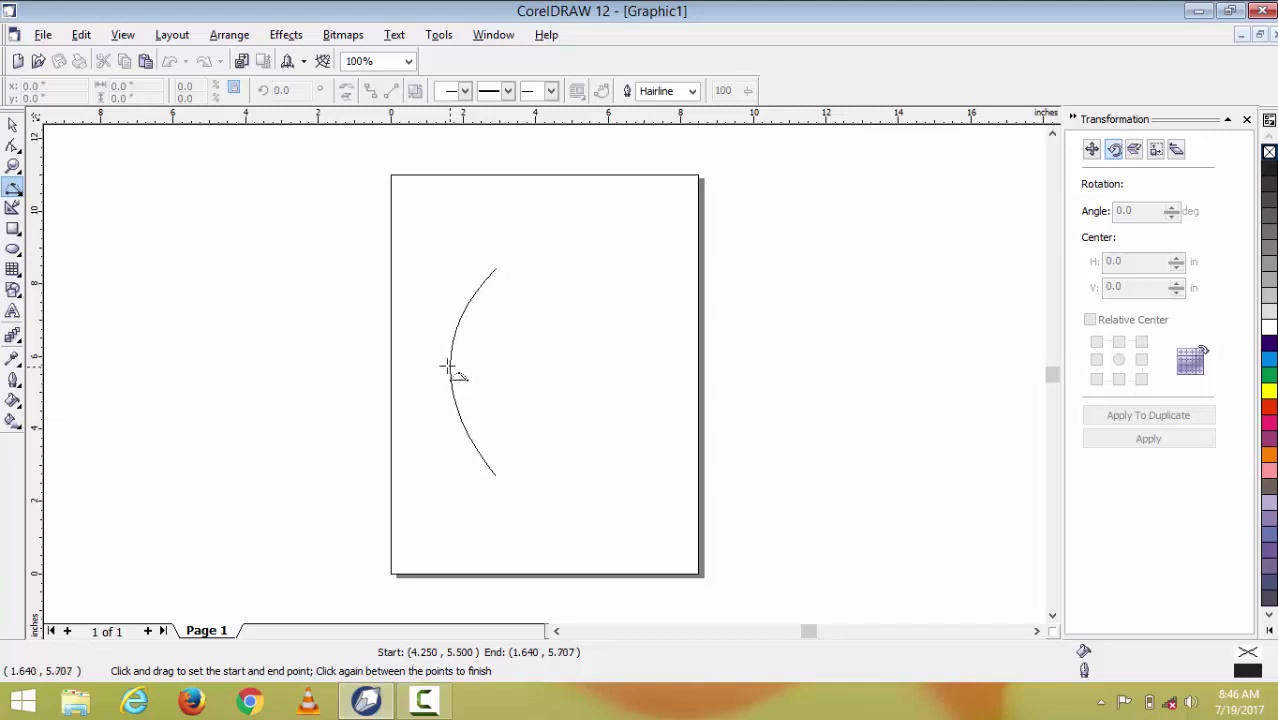
Draw a closed upright petal about 2.5 in wide and 5.7 in high from two opposing three-point curves.
click(448, 368)
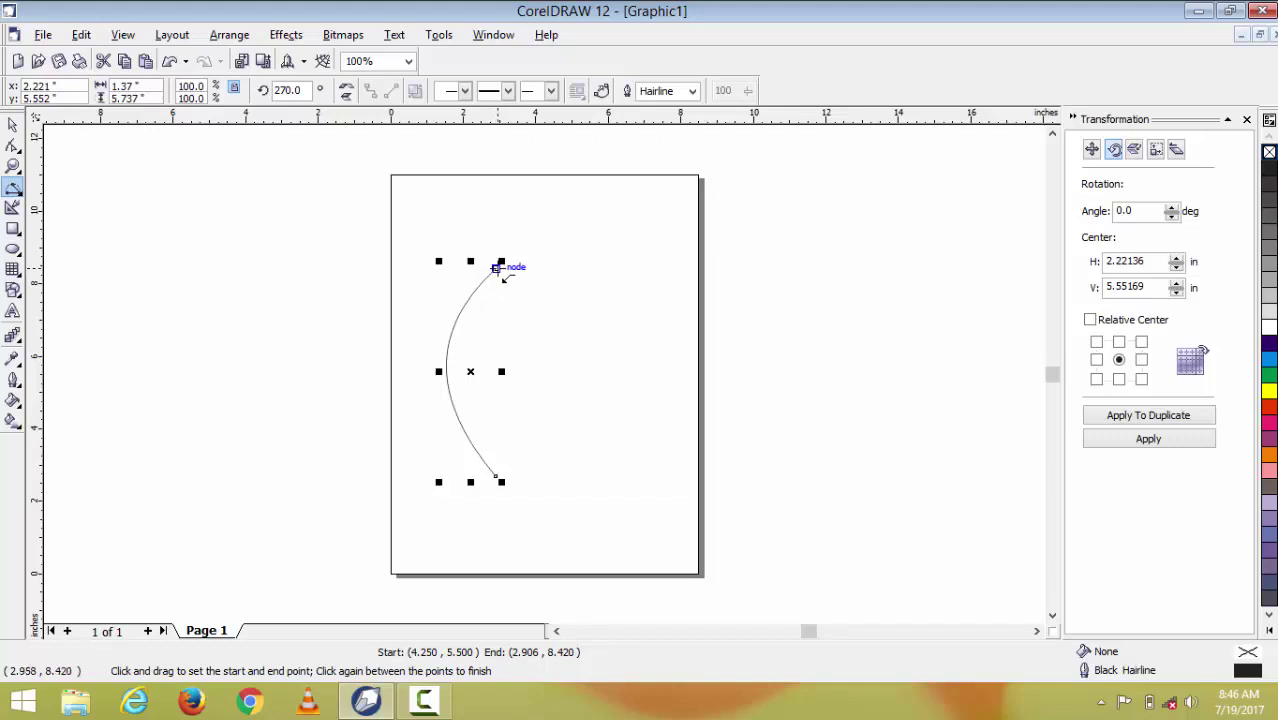
drag(495, 268, 495, 476)
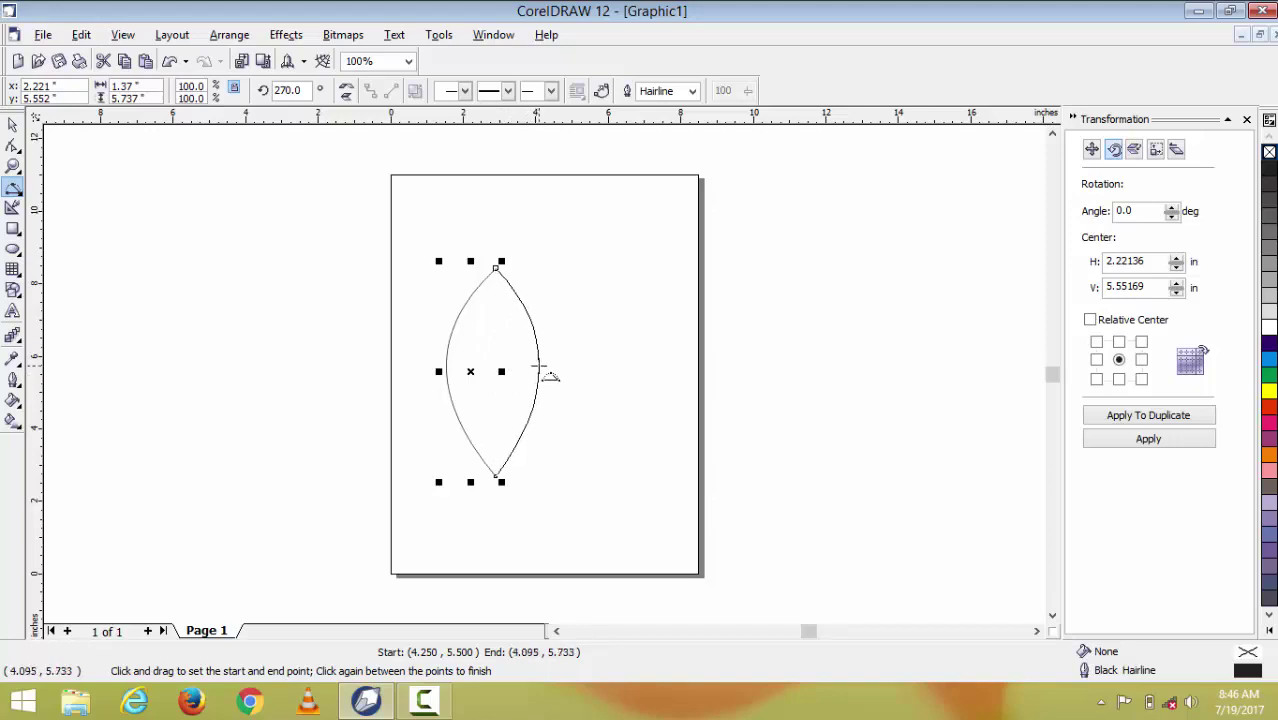
click(541, 372)
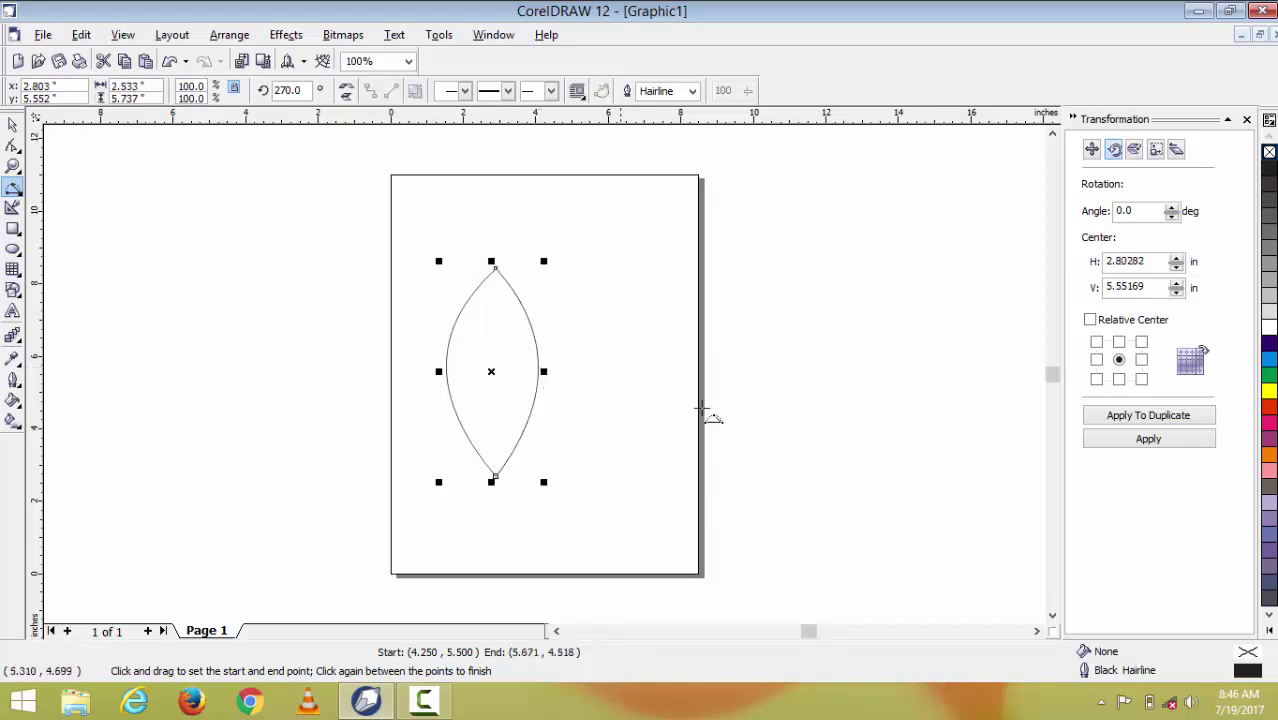
Rotate the petal counter-clockwise by about 1.3 degrees around its centre.
click(13, 124)
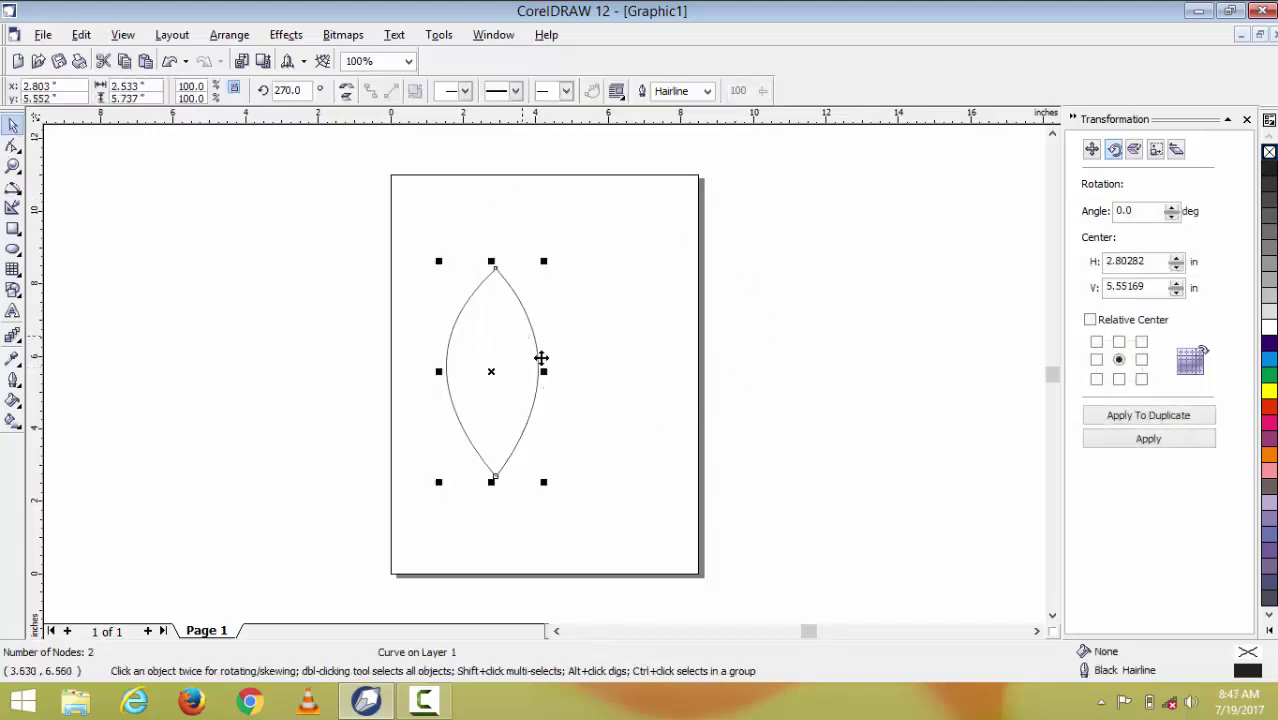
click(494, 445)
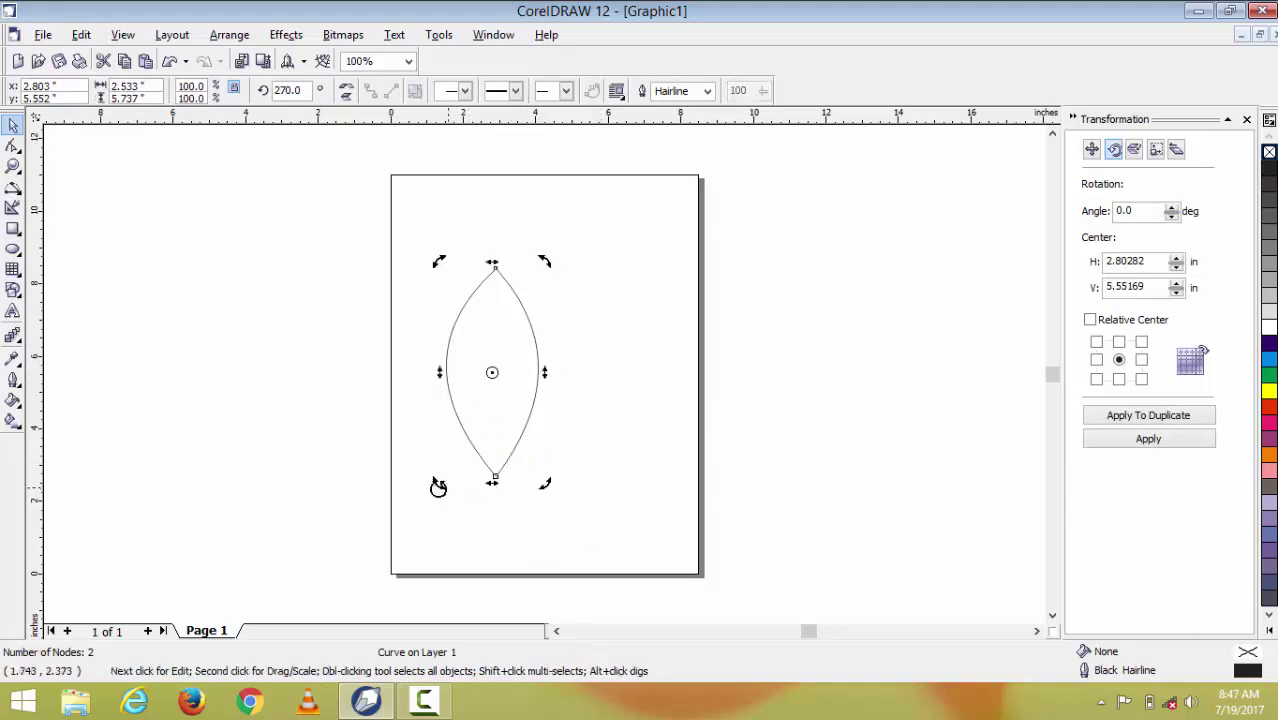
drag(436, 486, 442, 487)
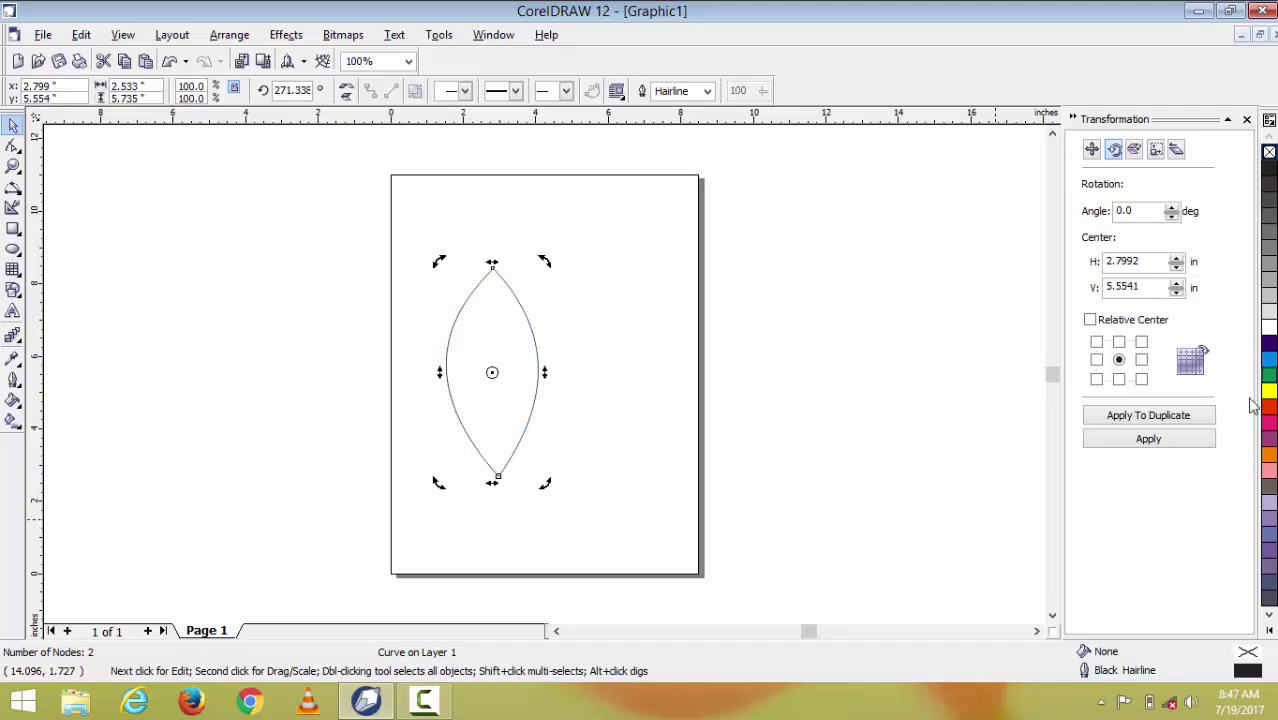
Try several fill colours on the petal, including green, and settle on magenta.
click(1270, 430)
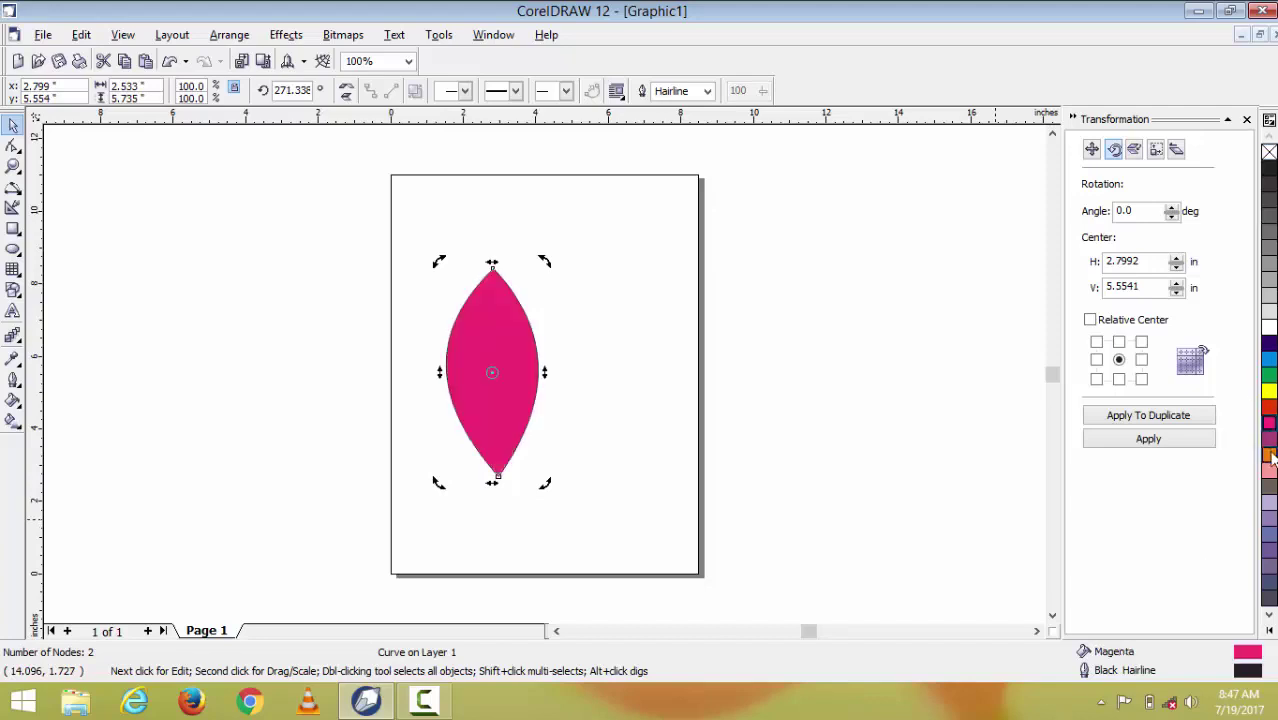
click(1270, 400)
click(1270, 392)
click(1270, 380)
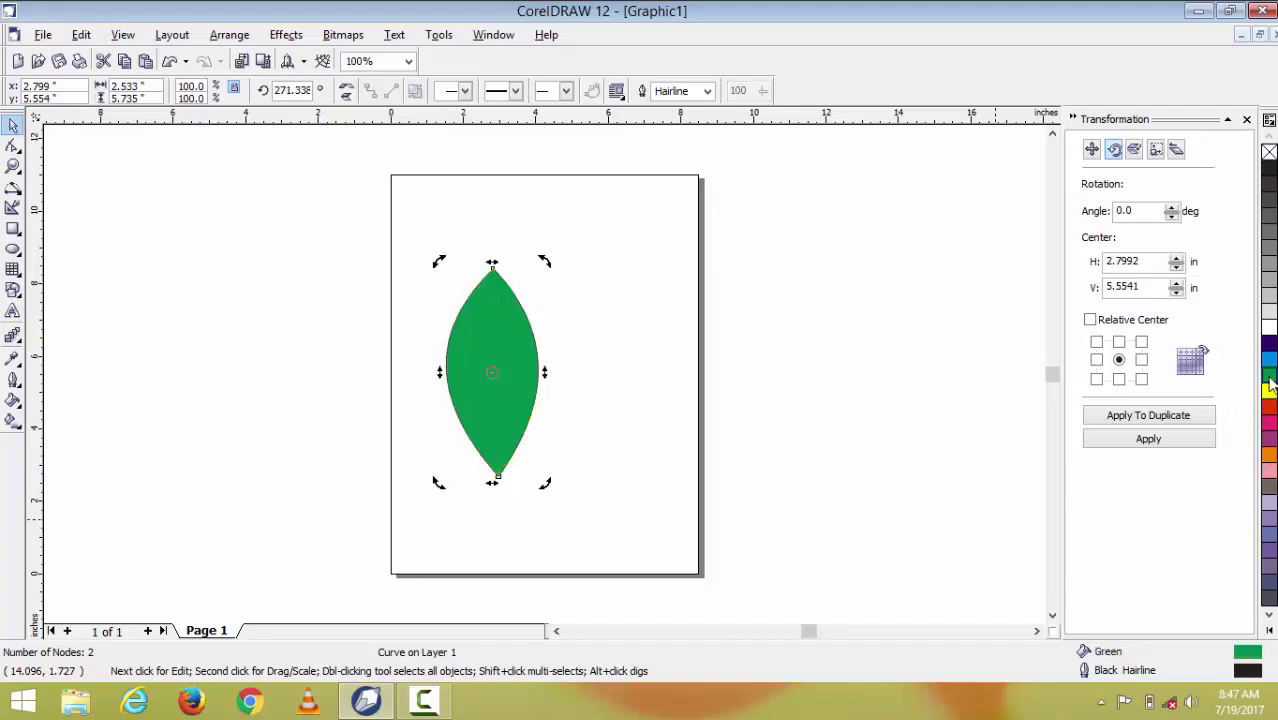
click(1269, 429)
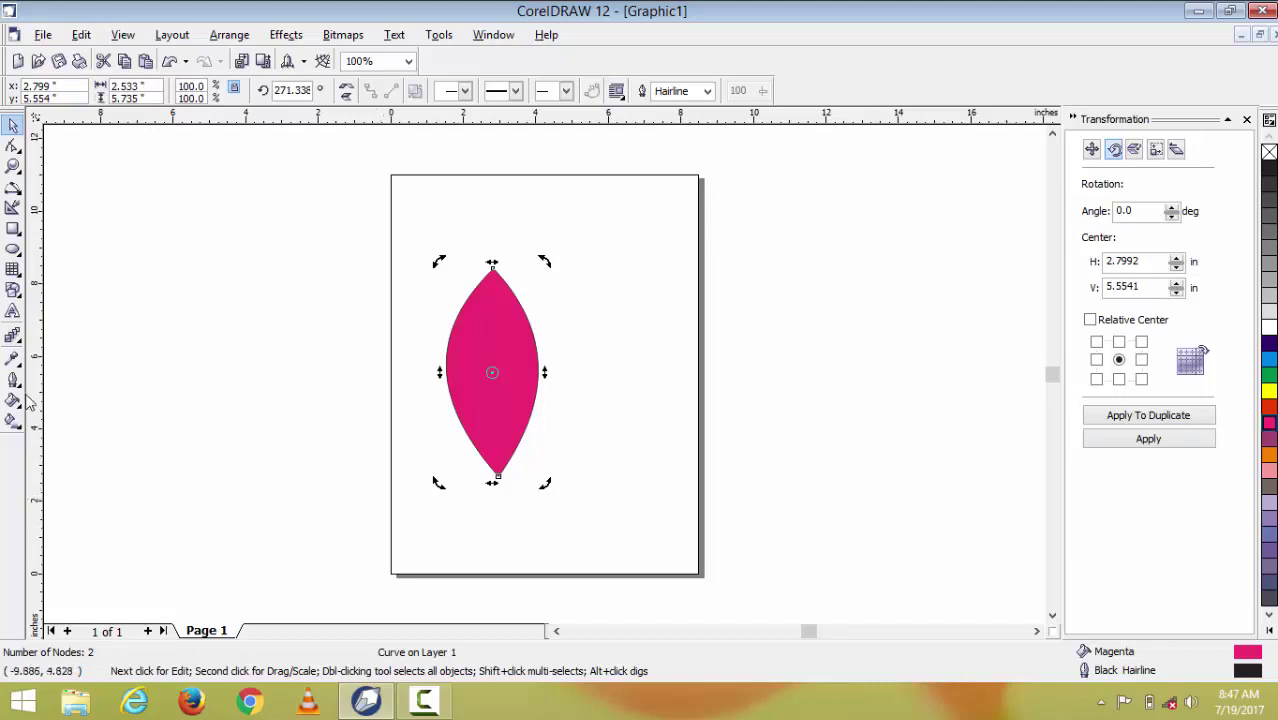
Apply a linear transparency across the petal, fading from its left side toward its right edge, and undo the stray adjustment.
click(18, 342)
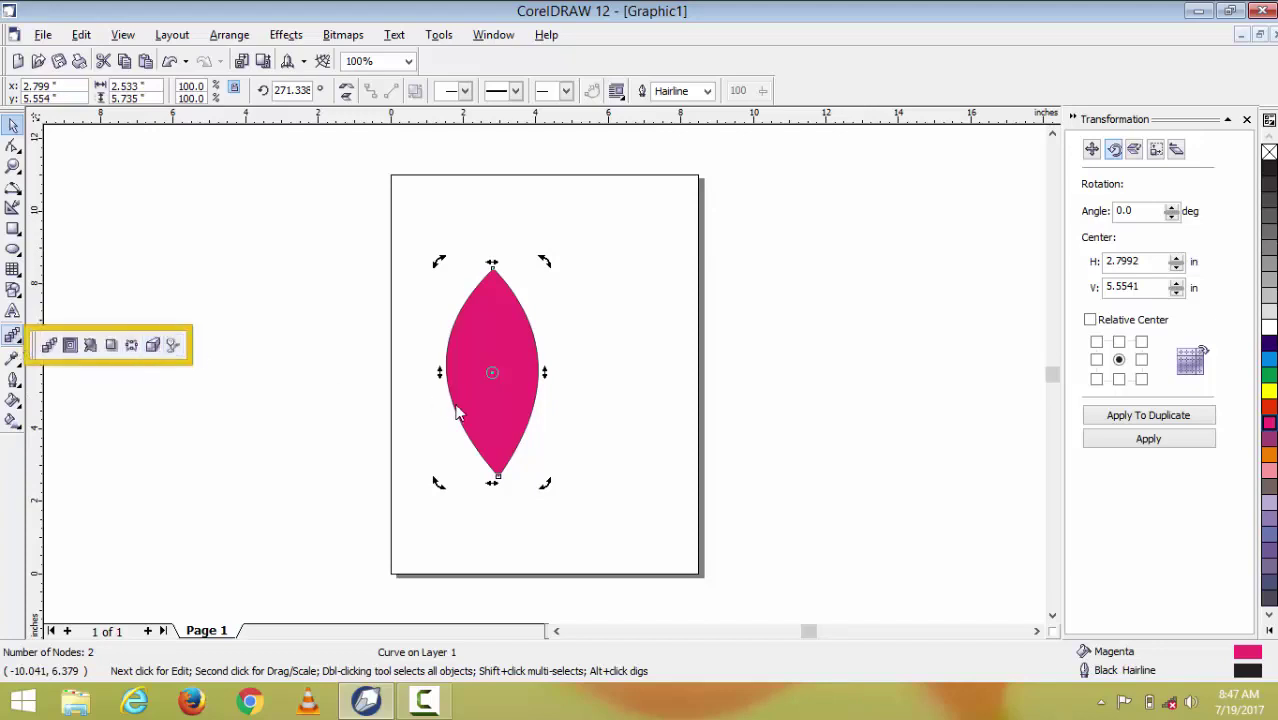
click(173, 345)
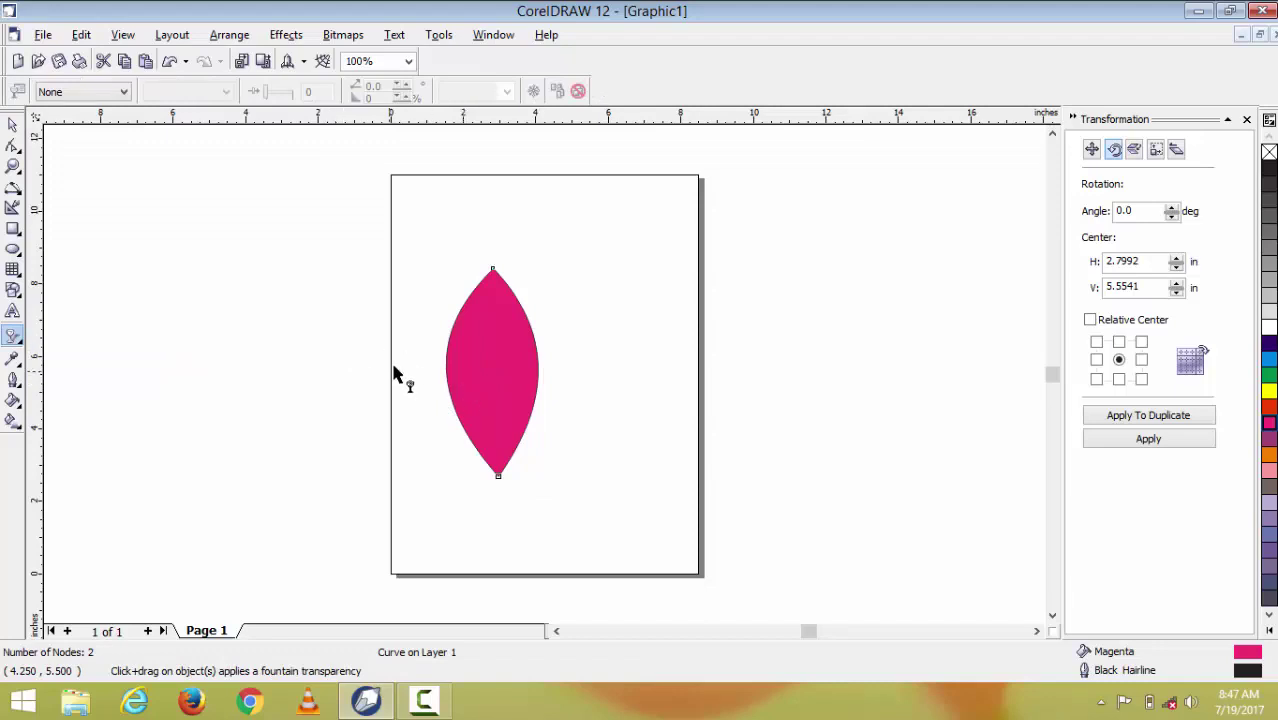
drag(394, 371, 558, 371)
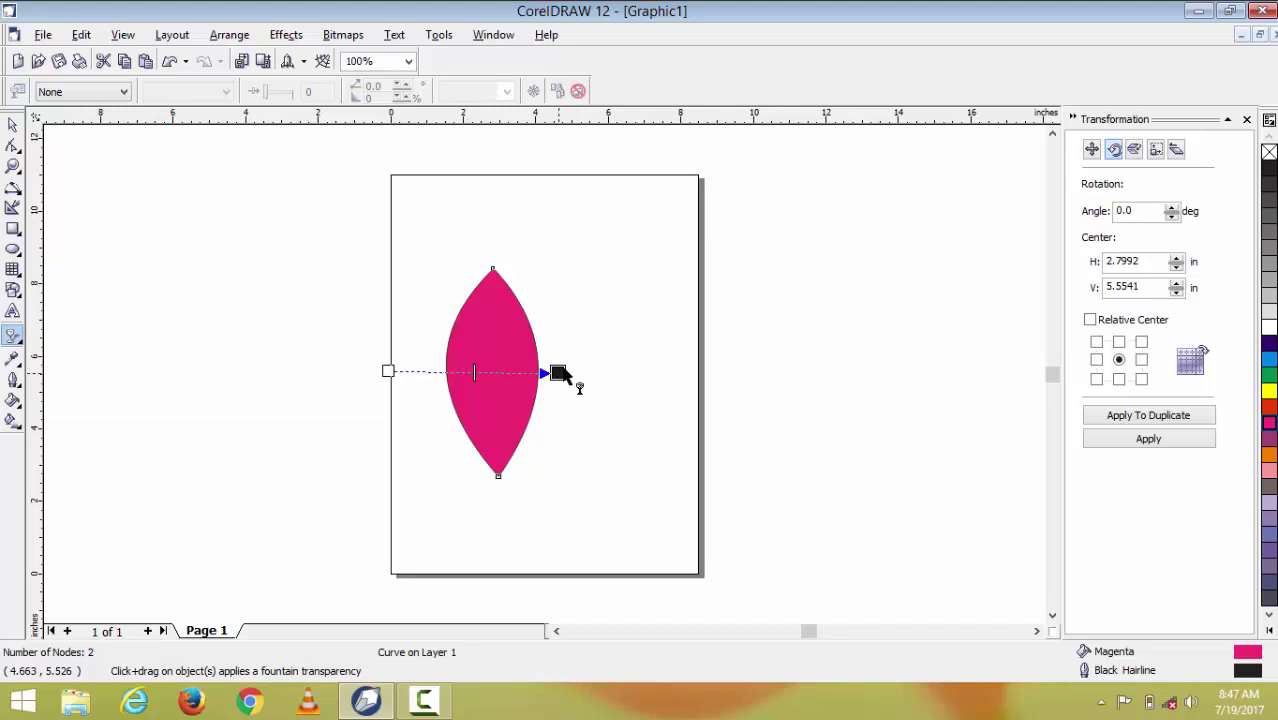
drag(560, 371, 437, 377)
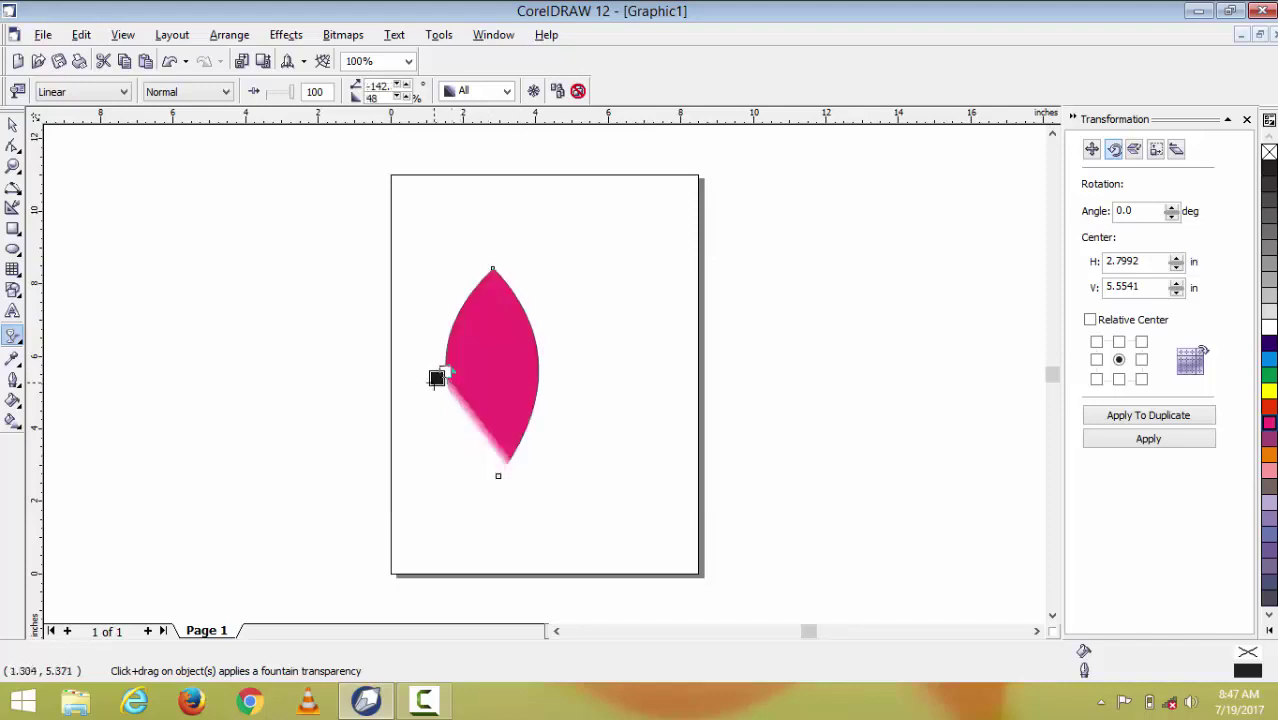
key(ctrl+z)
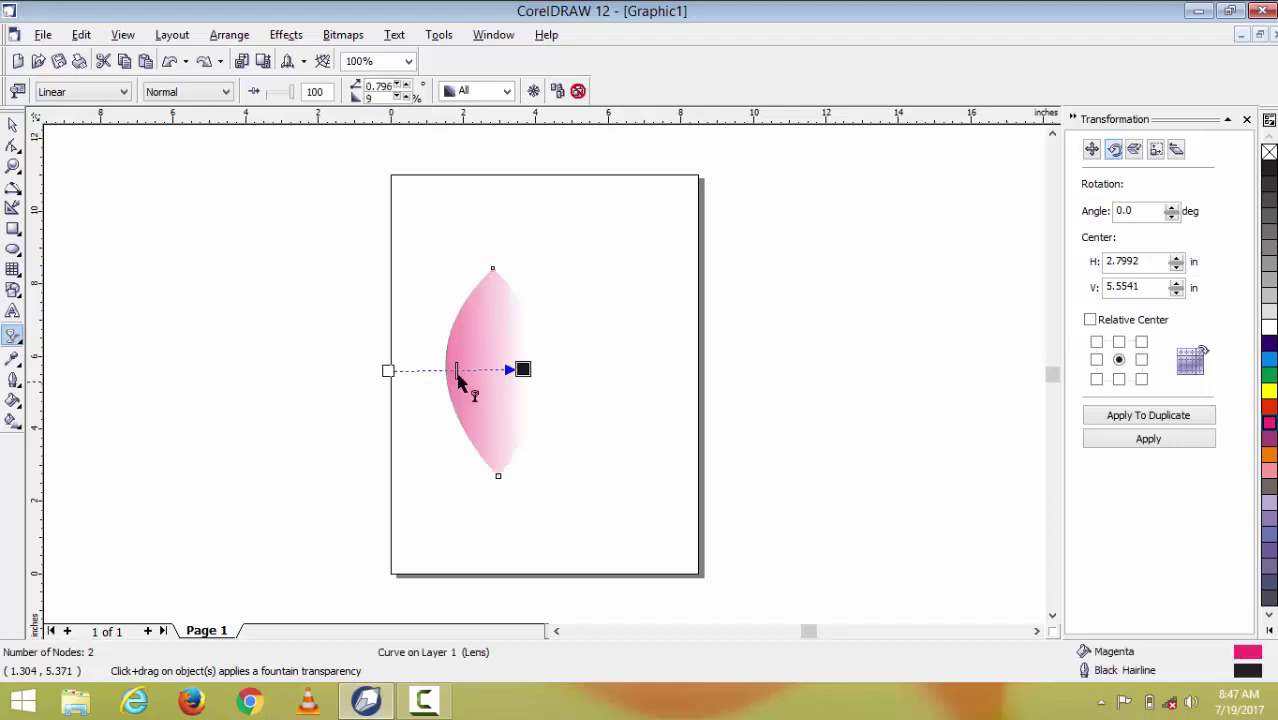
Adjust the transparency's midpoint and shorten its end so the petal fades out near its vertical centreline.
drag(457, 371, 436, 371)
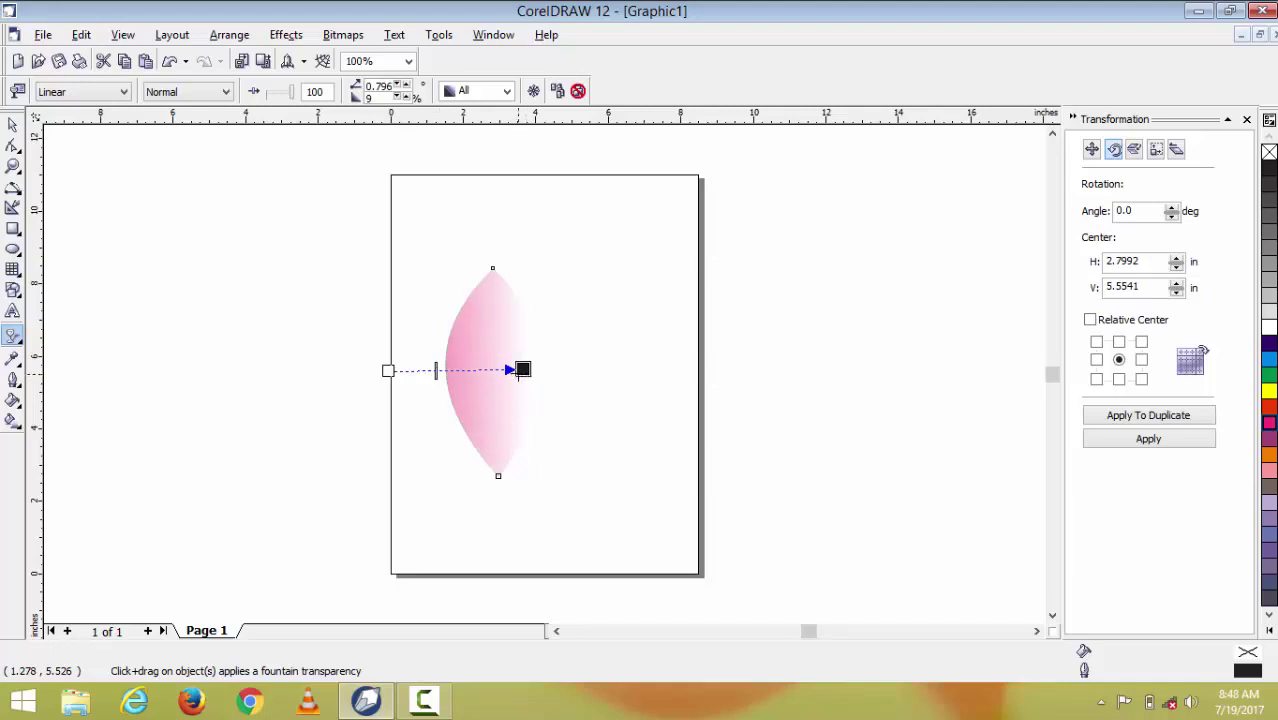
mouse_move(522, 370)
mouse_down()
mouse_move(492, 369)
mouse_move(513, 373)
mouse_up()
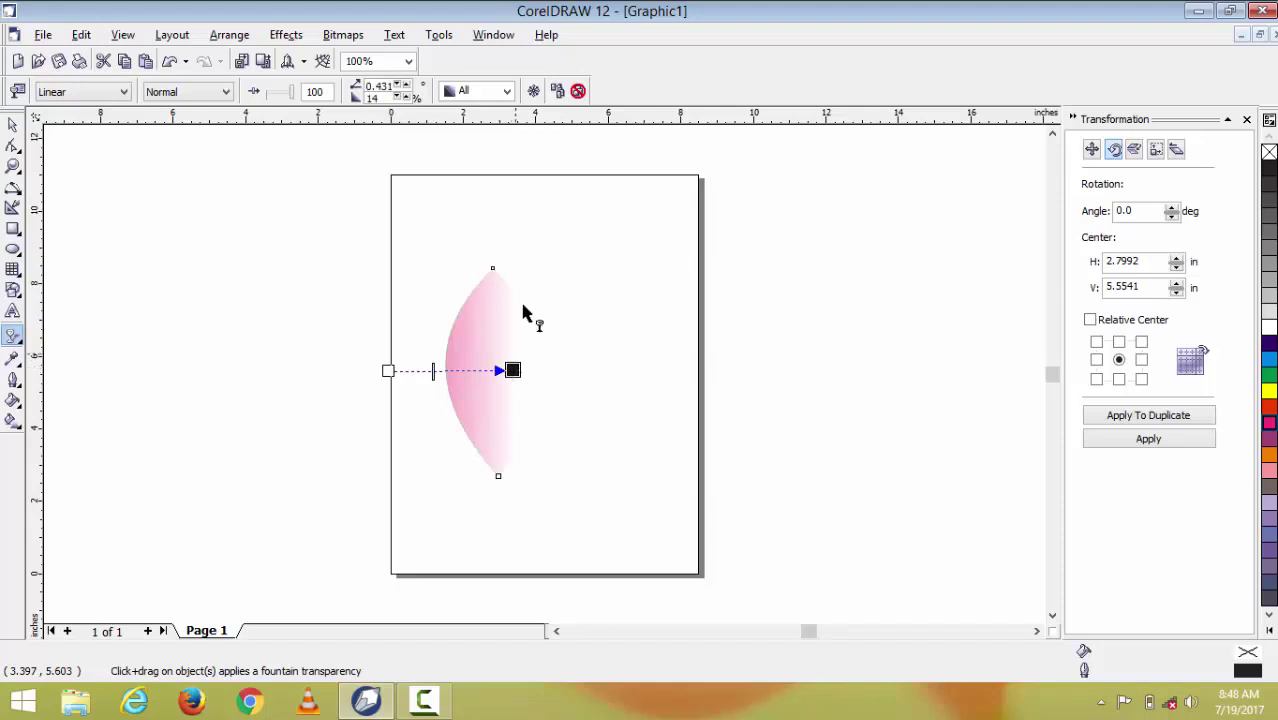
mouse_move(512, 370)
mouse_down()
mouse_move(505, 378)
mouse_move(517, 360)
mouse_up()
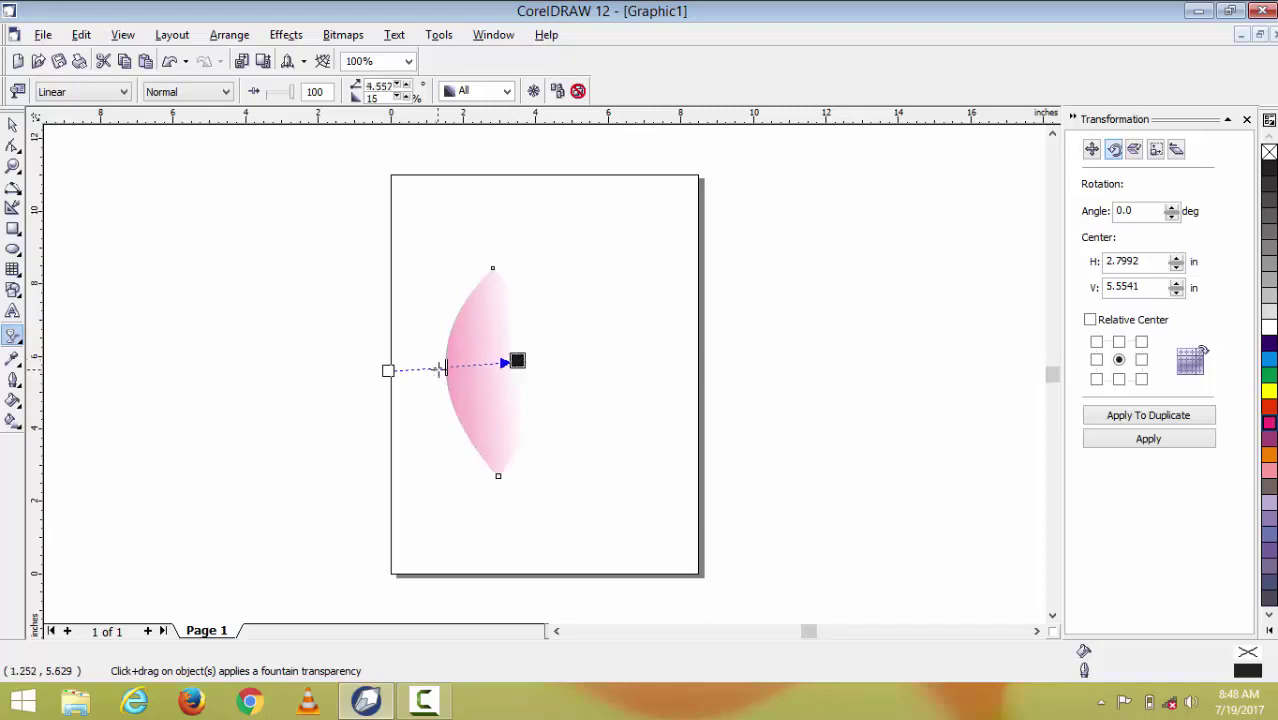
click(13, 127)
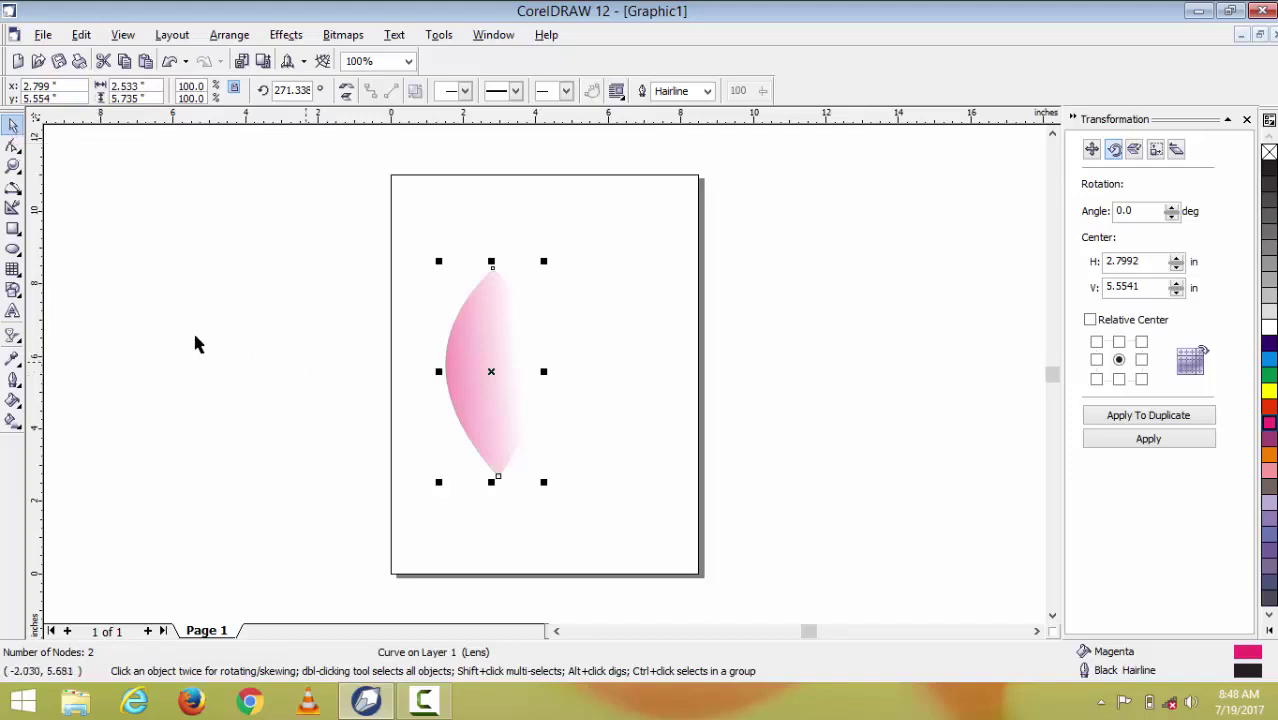
click(14, 336)
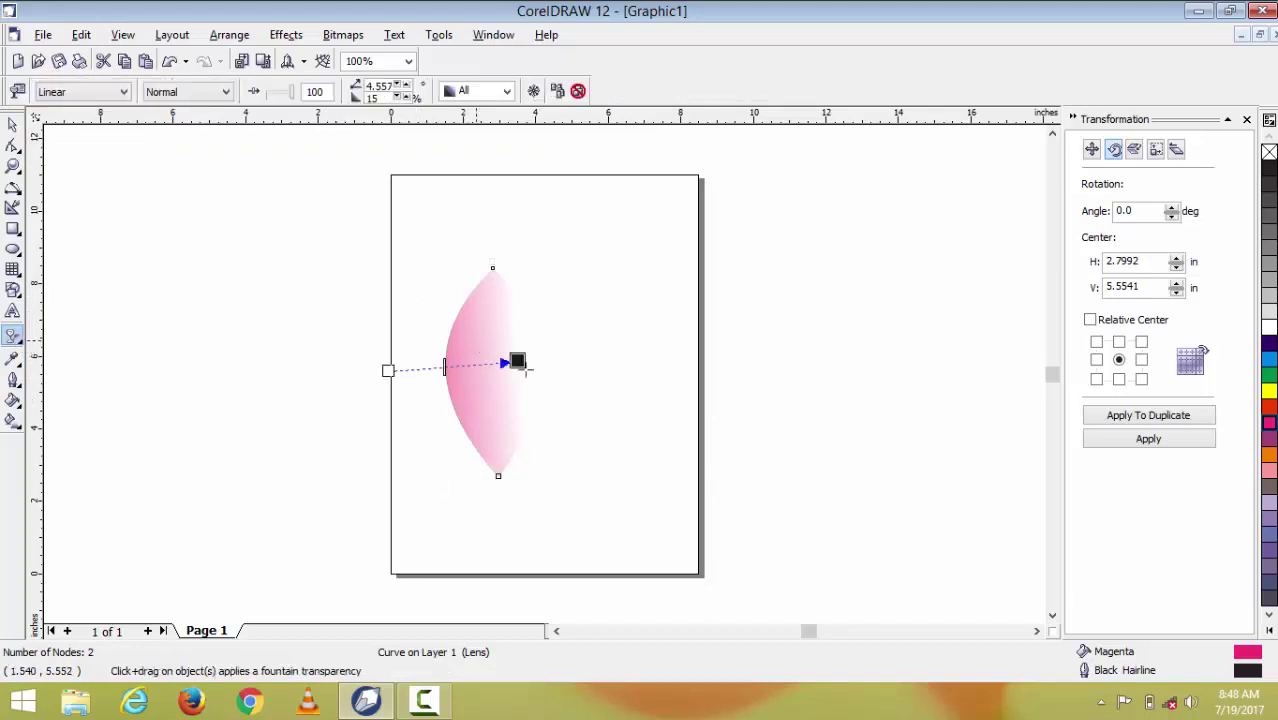
drag(517, 360, 501, 363)
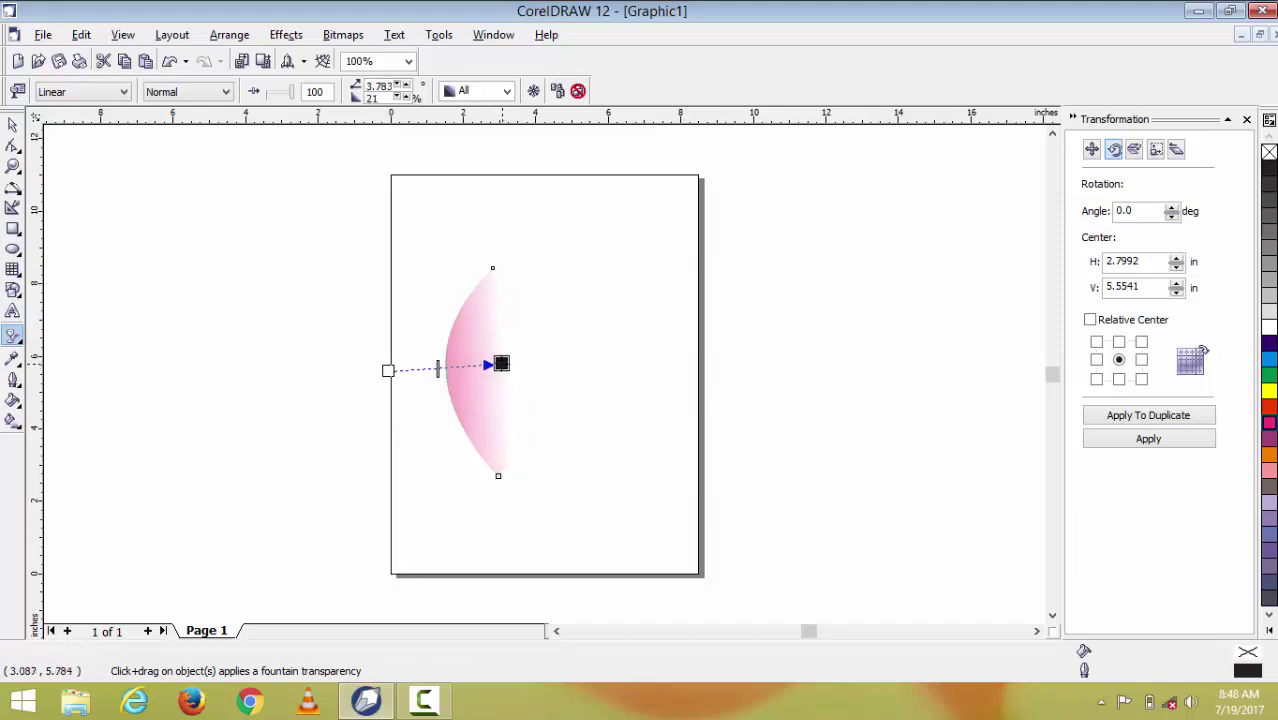
Duplicate the faded petal, mirror the copy horizontally, and overlap it with the original to form one complete petal.
click(12, 124)
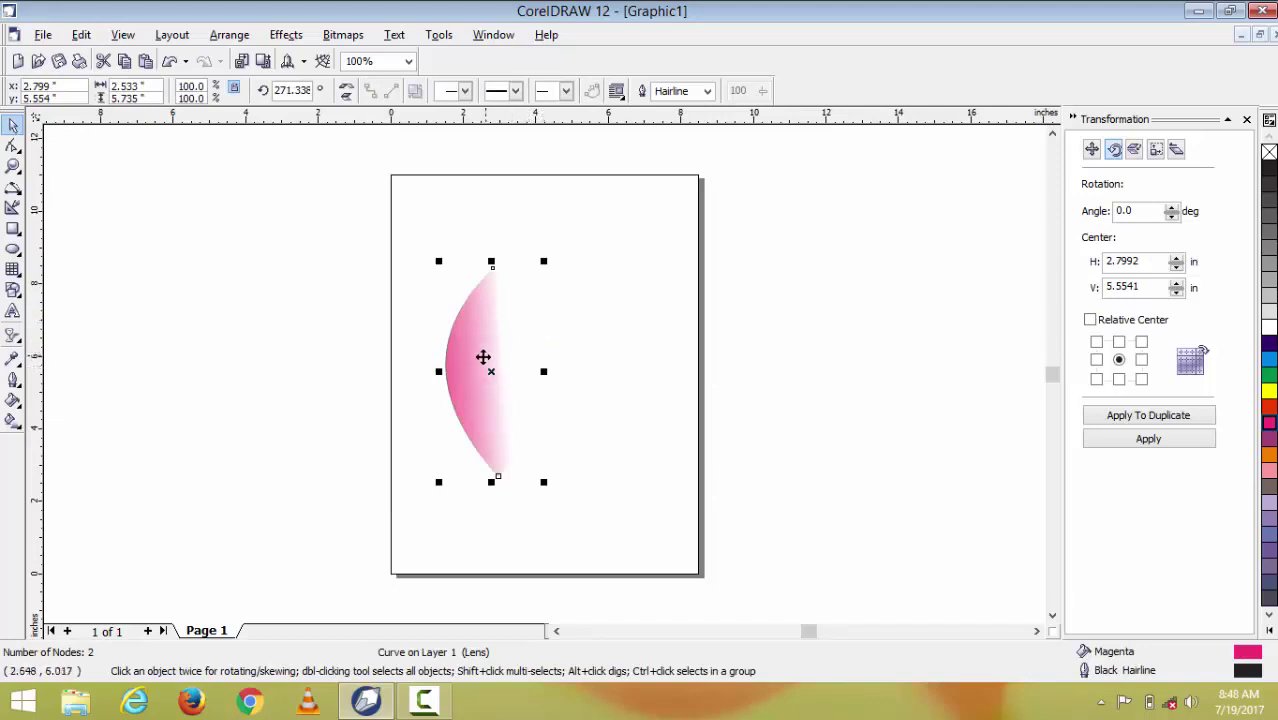
drag(486, 356, 557, 342)
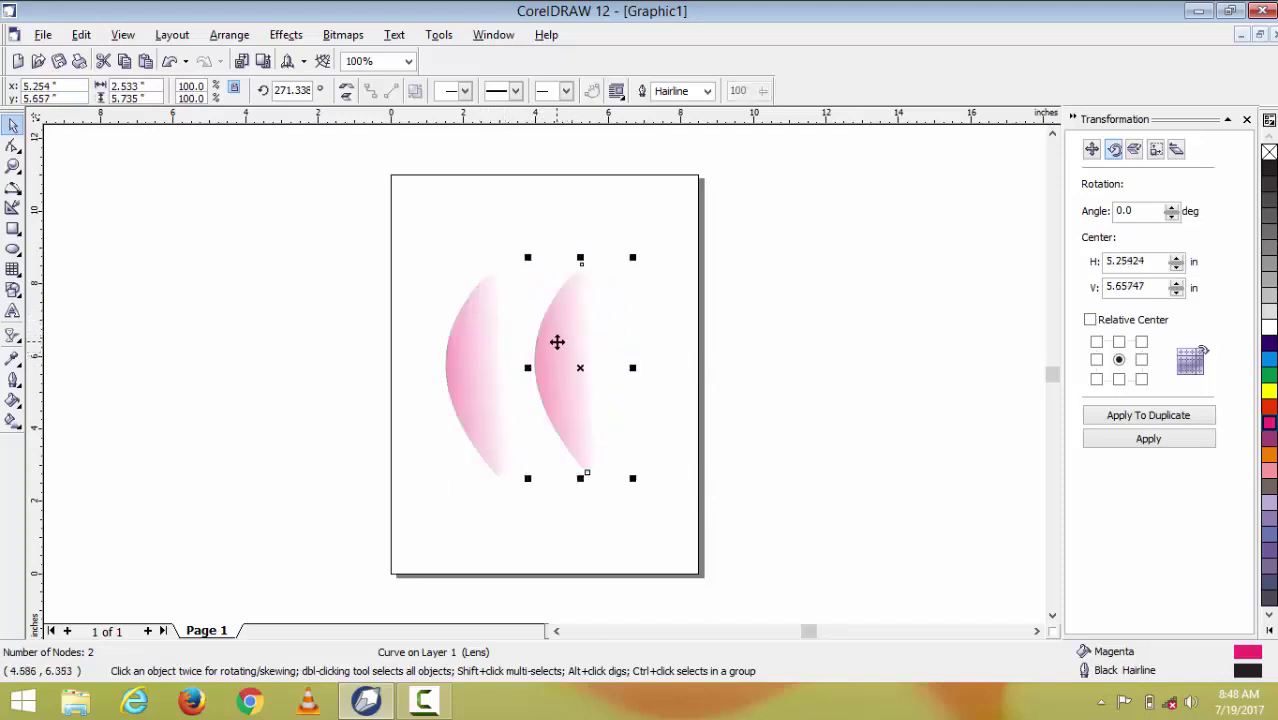
click(346, 91)
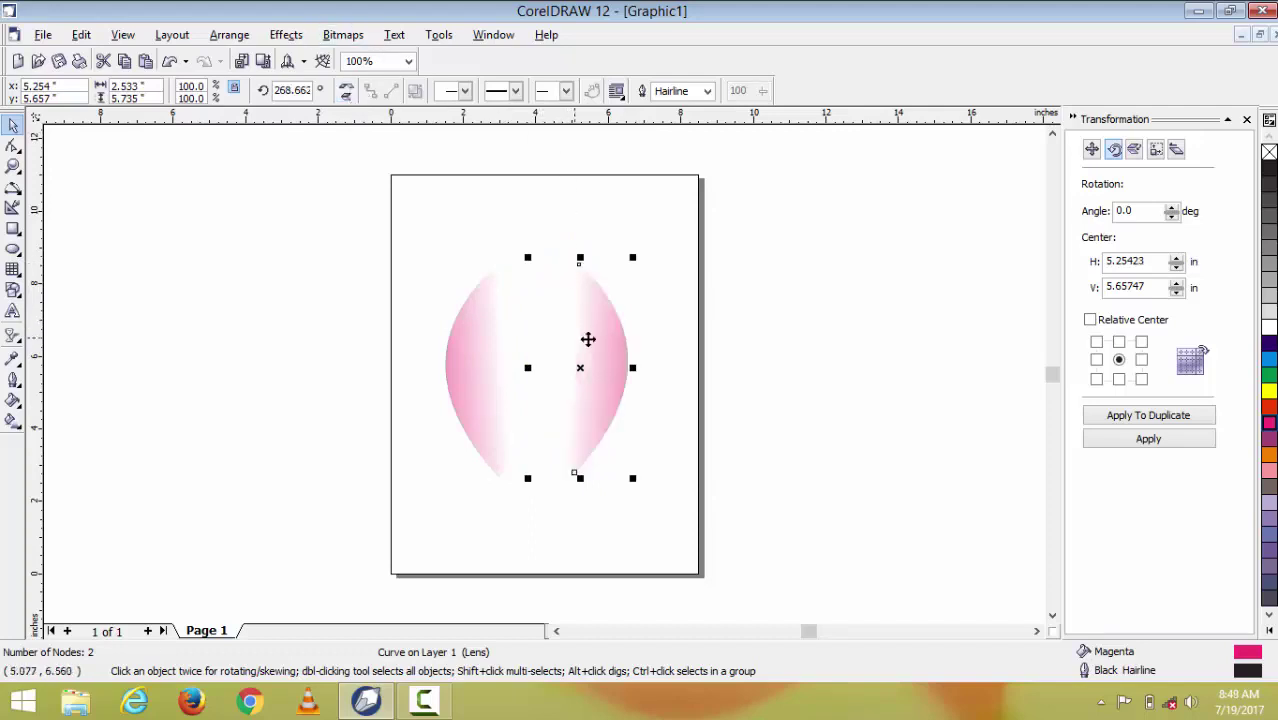
drag(601, 332, 522, 334)
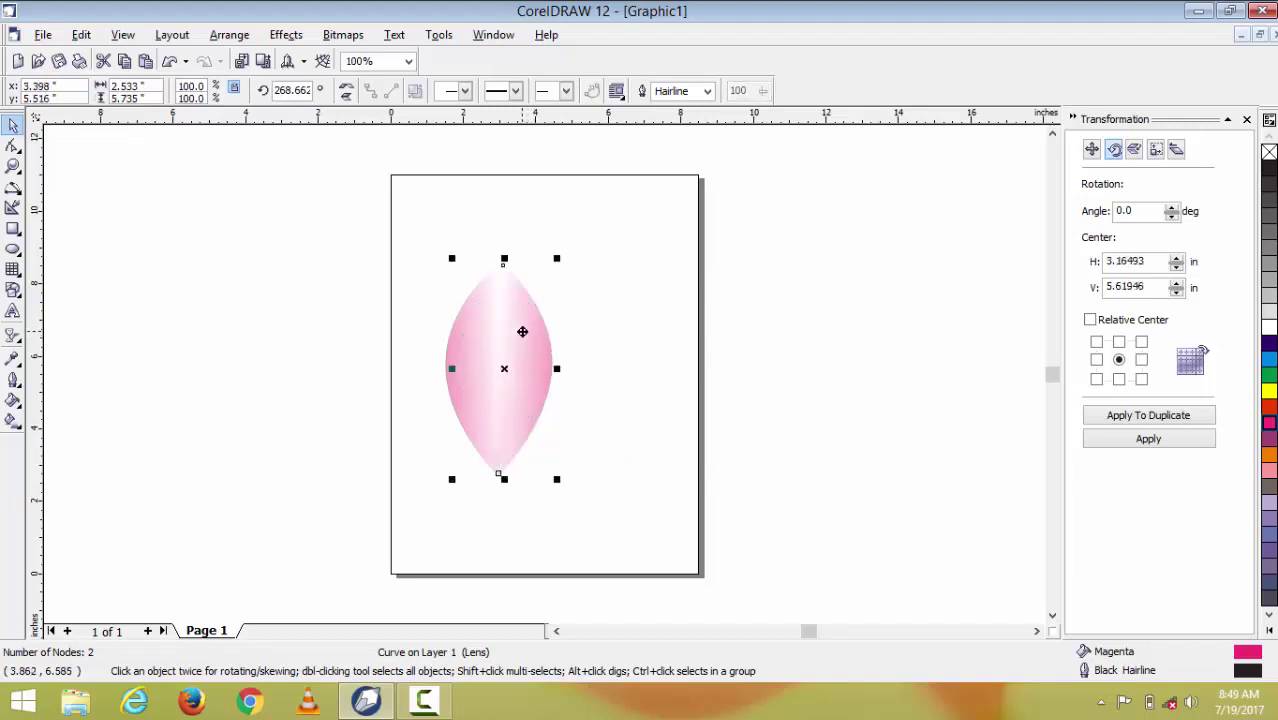
Align the mirrored half with the original by nudging it left and rotating it to about 269.7 degrees.
click(555, 265)
click(545, 352)
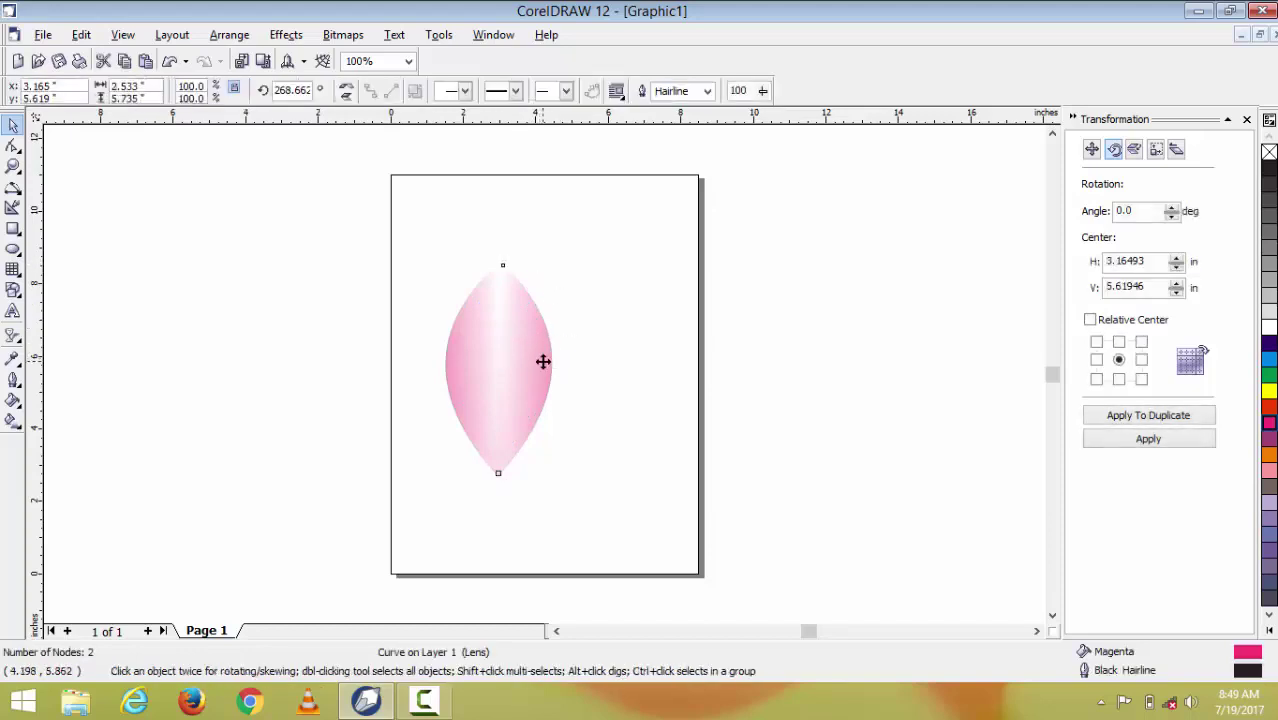
click(542, 355)
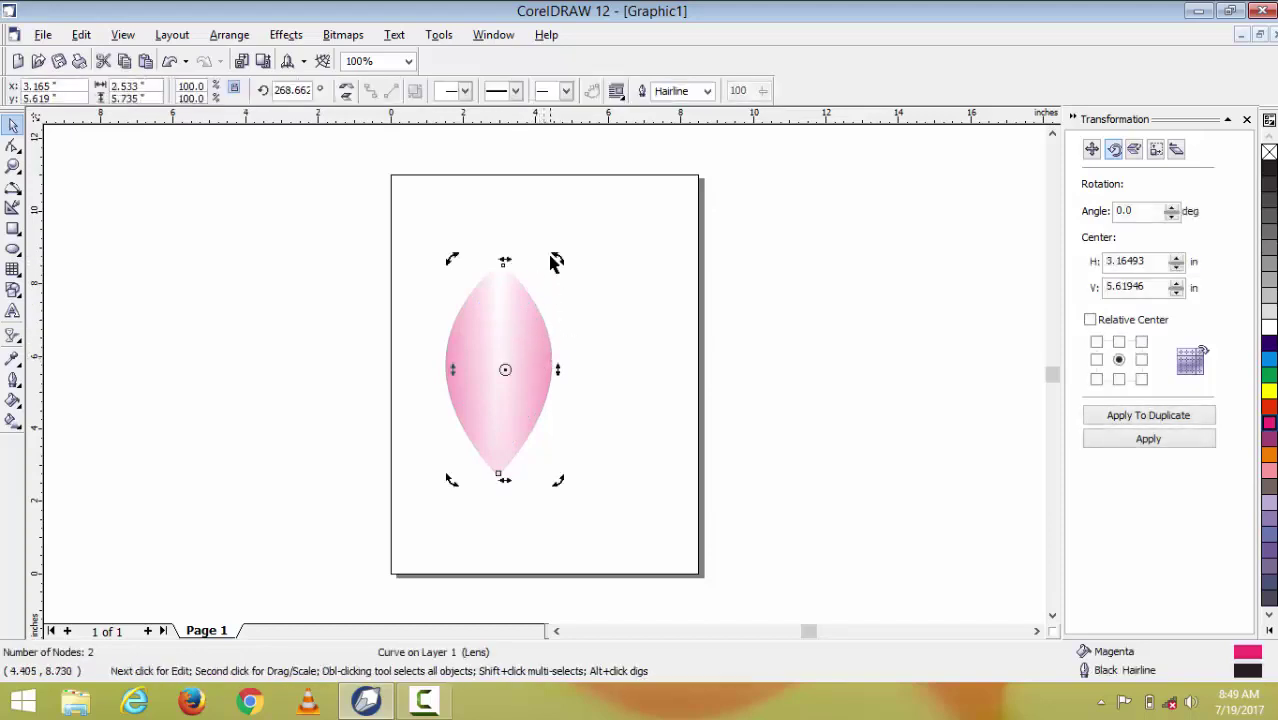
click(528, 346)
mouse_move(528, 346)
mouse_down()
mouse_move(516, 342)
mouse_move(528, 345)
mouse_up()
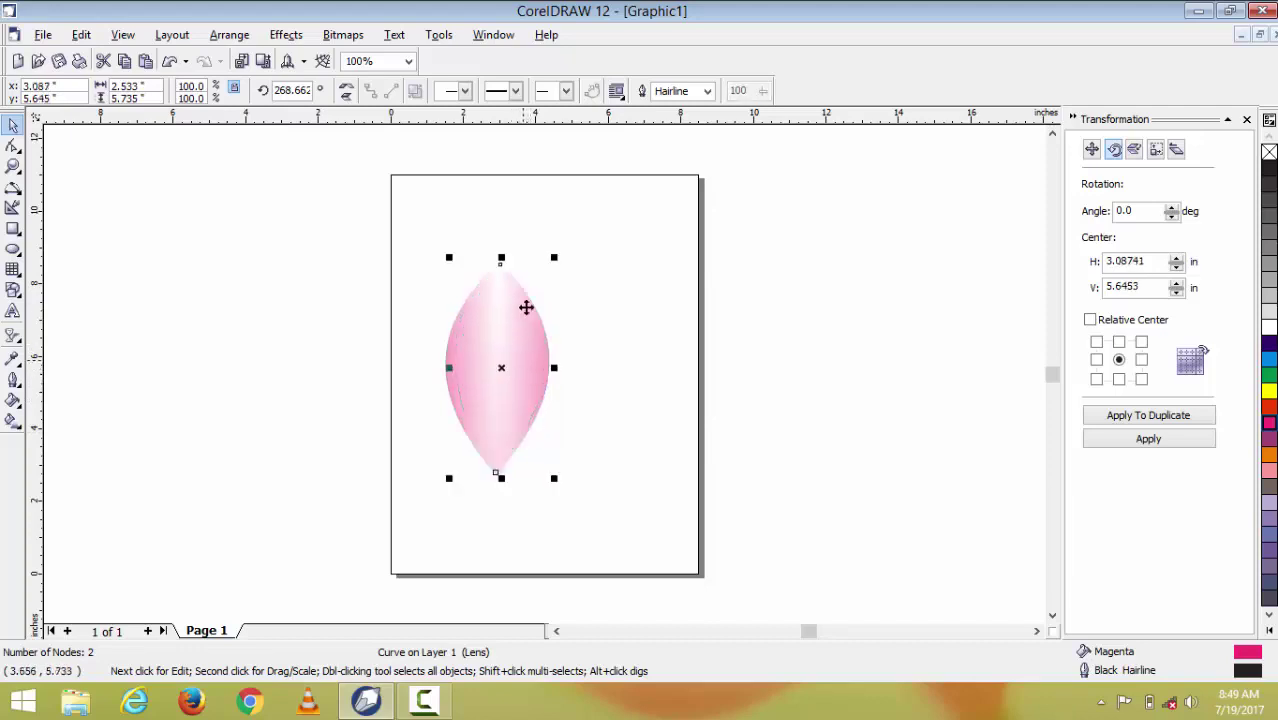
click(528, 345)
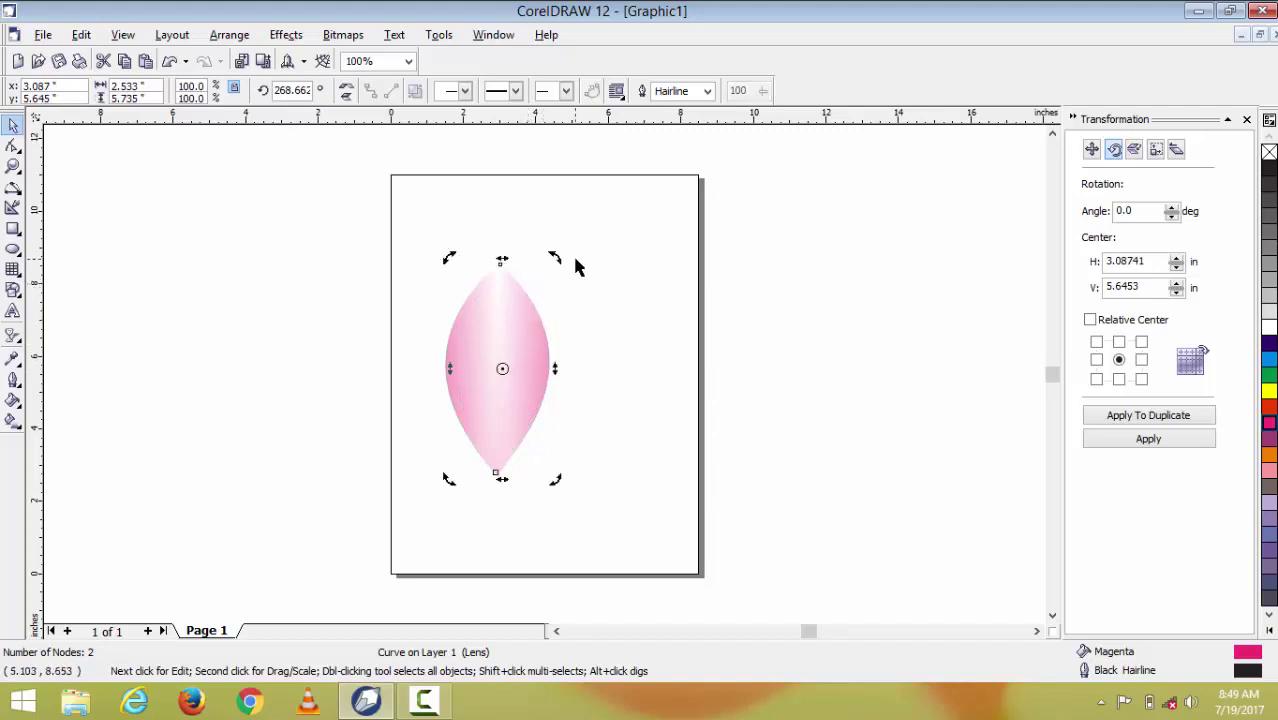
drag(554, 257, 547, 272)
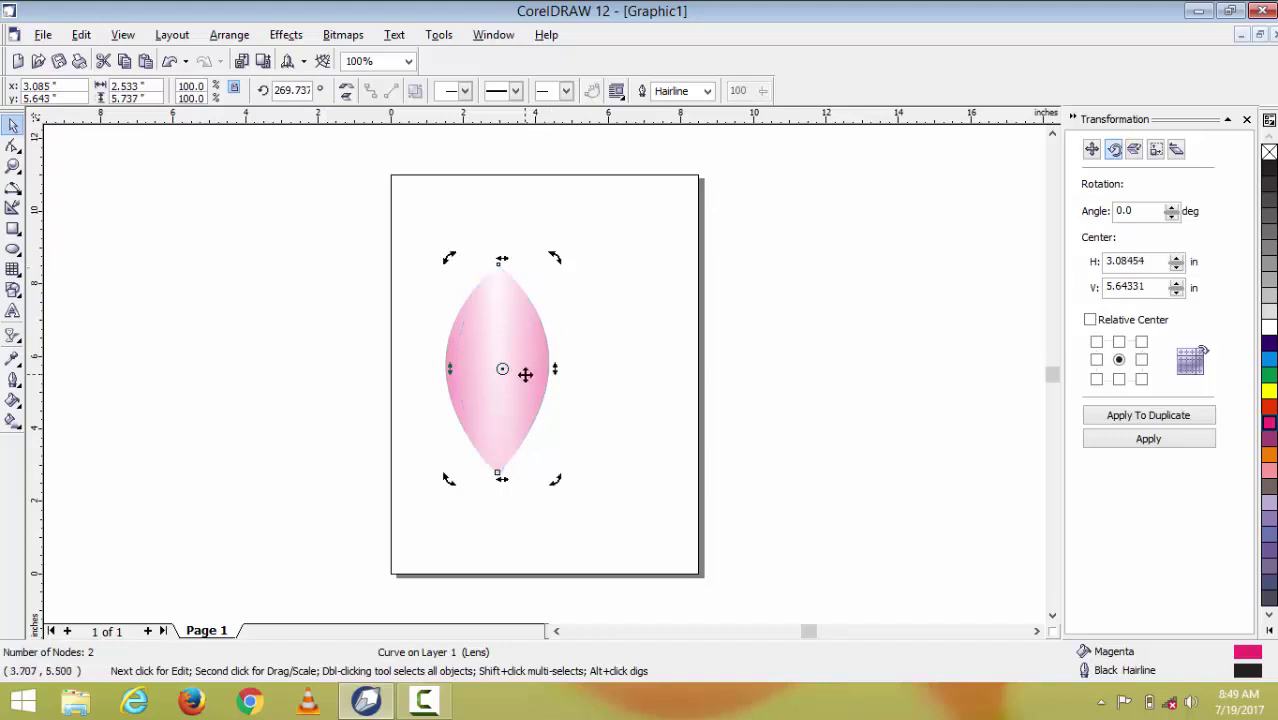
Try to place the mirrored half's rotation centre at the petal's bottom tip and shift that half slightly.
drag(505, 373, 497, 463)
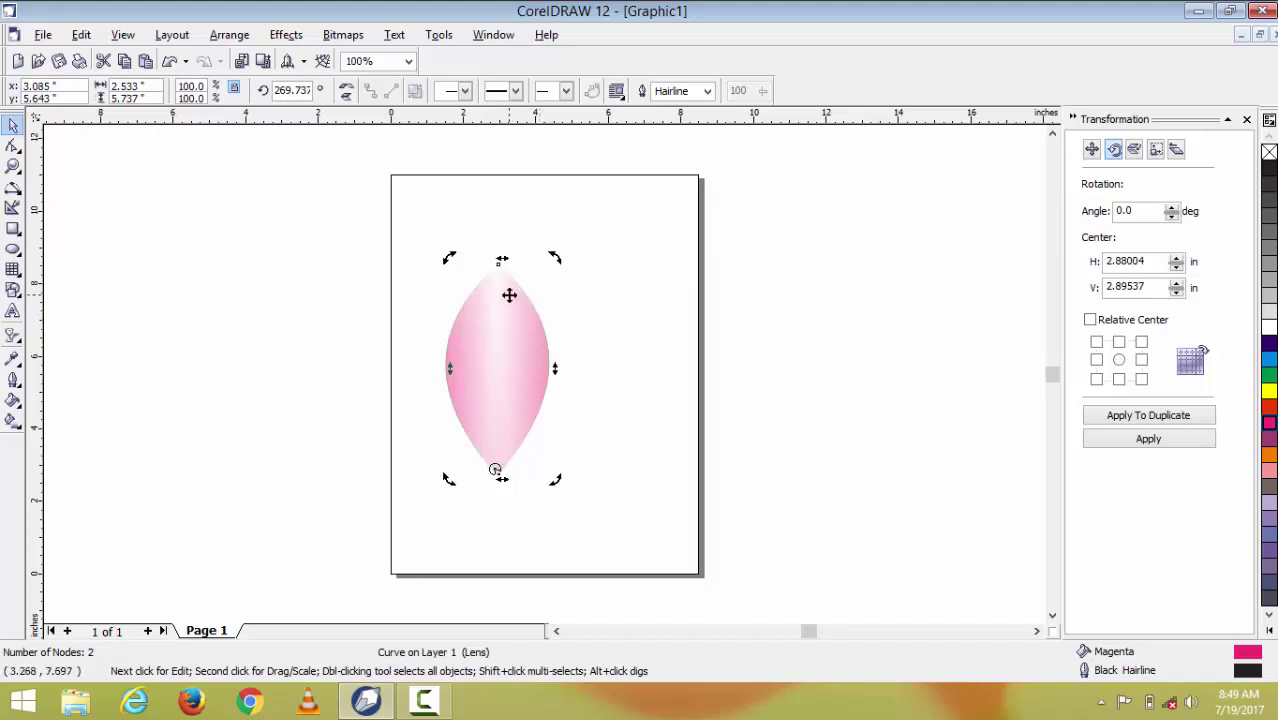
mouse_move(510, 300)
mouse_down()
mouse_move(517, 255)
mouse_move(519, 287)
mouse_up()
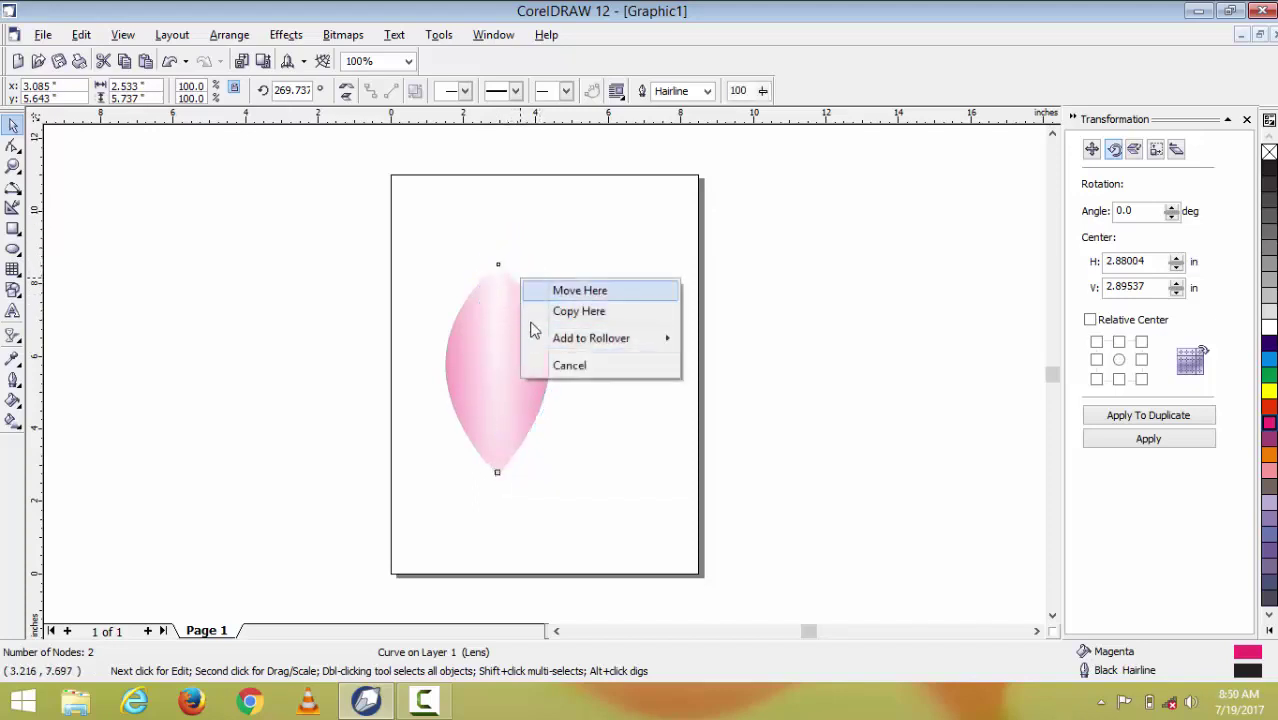
click(494, 304)
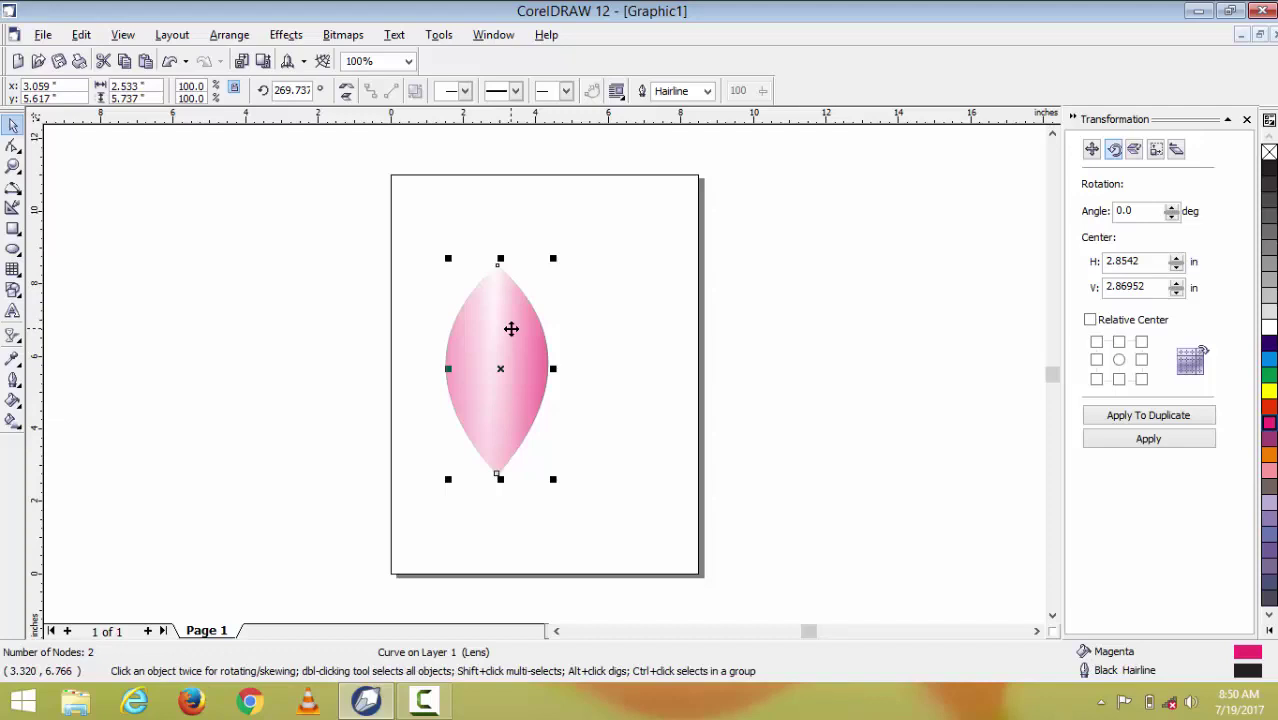
Select both petal halves and group them into one object.
drag(379, 220, 607, 516)
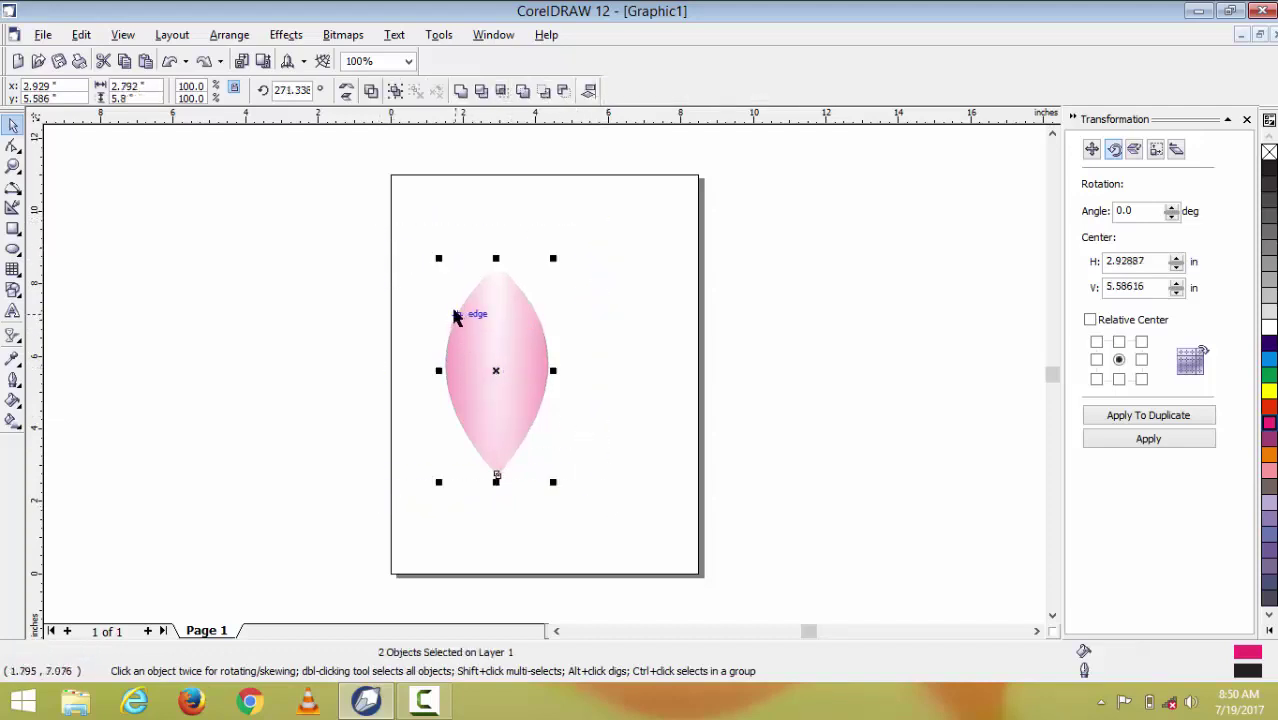
right_click(487, 336)
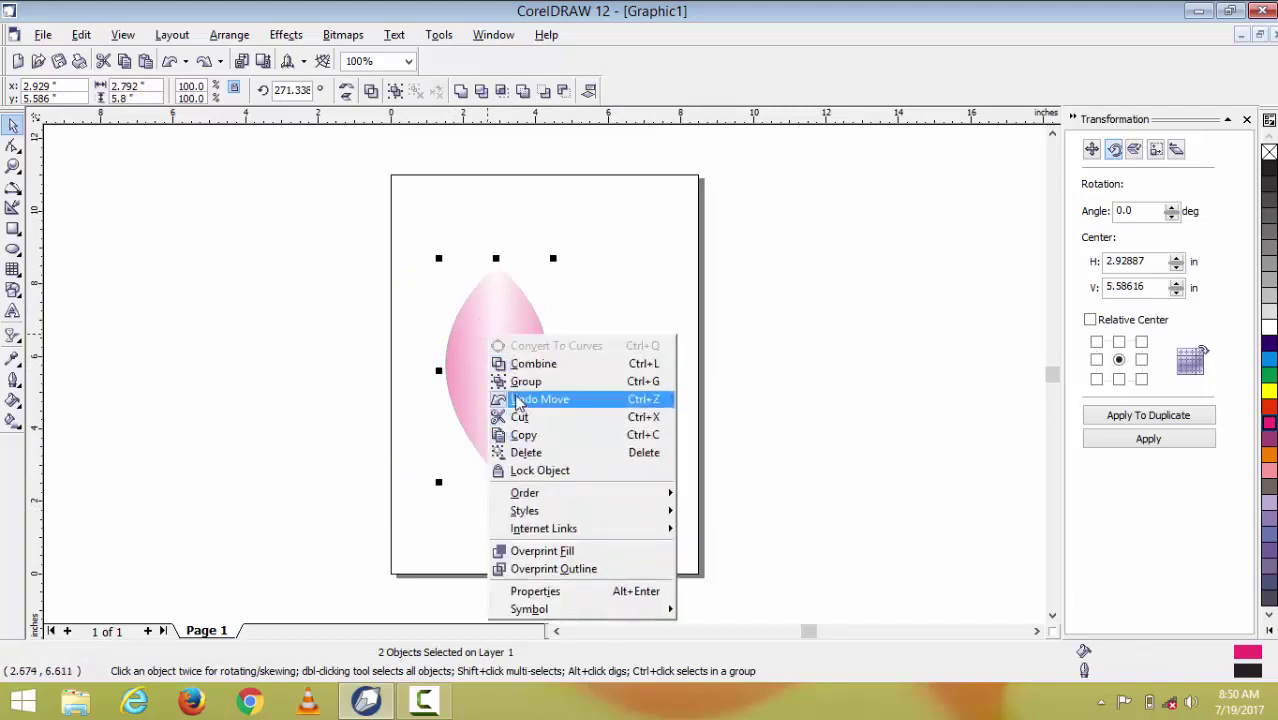
click(510, 381)
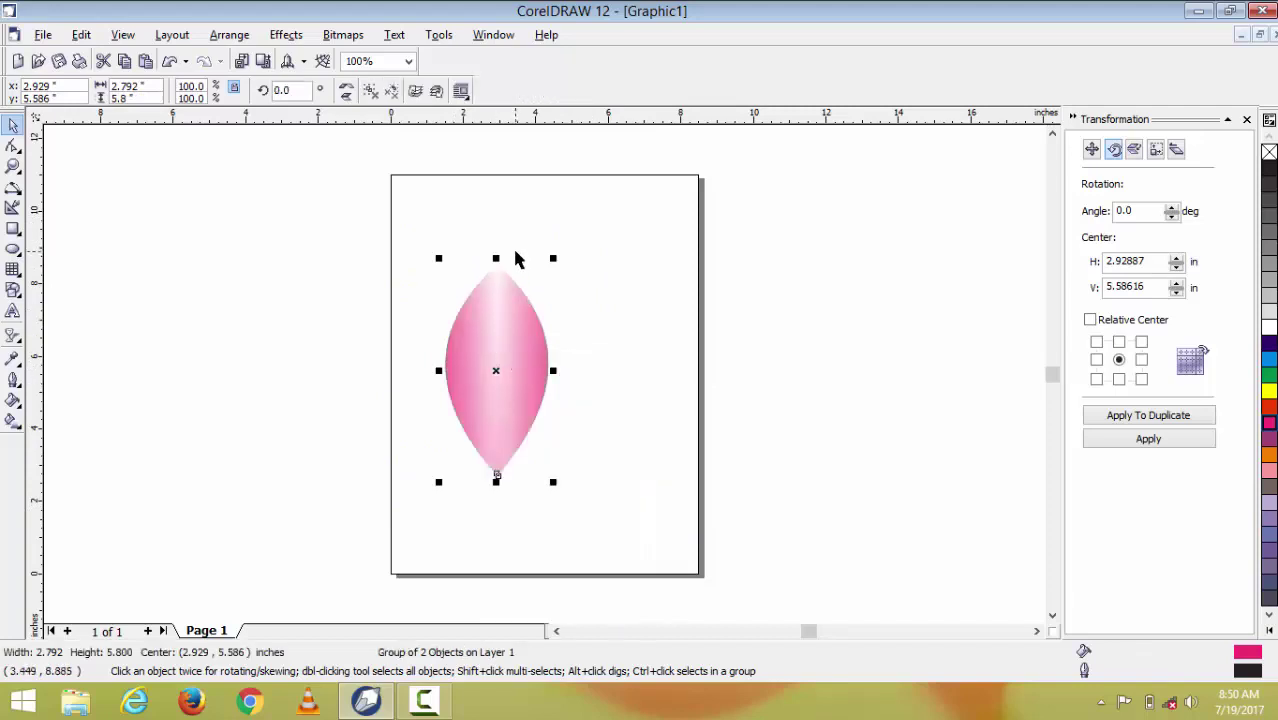
Place the grouped petal's rotation centre at its bottom tip.
key(Right)
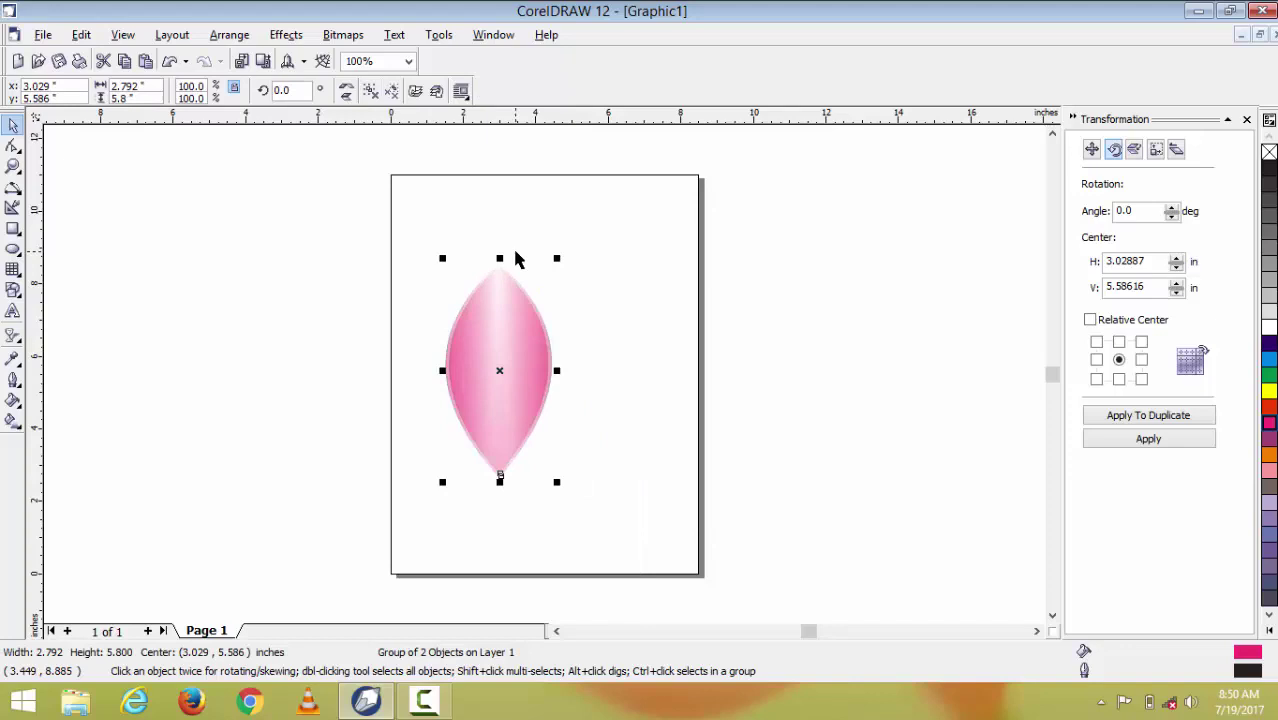
key(Left)
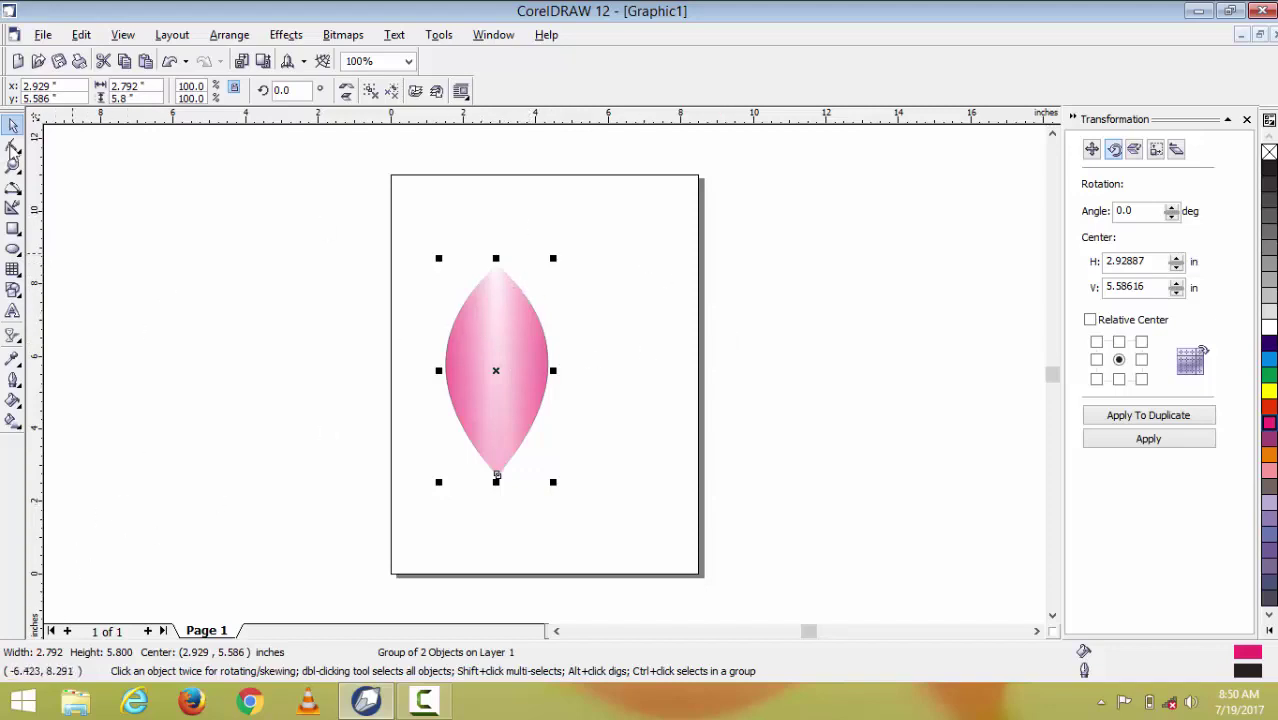
double_click(1114, 210)
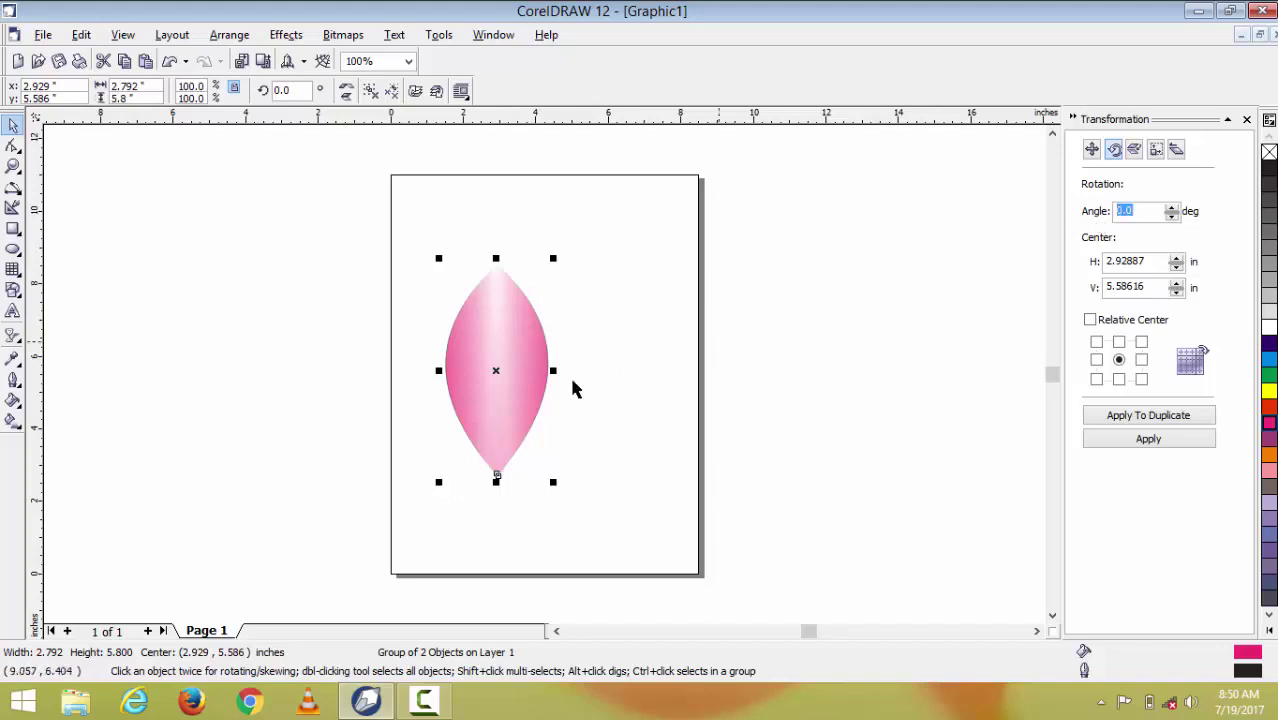
click(509, 376)
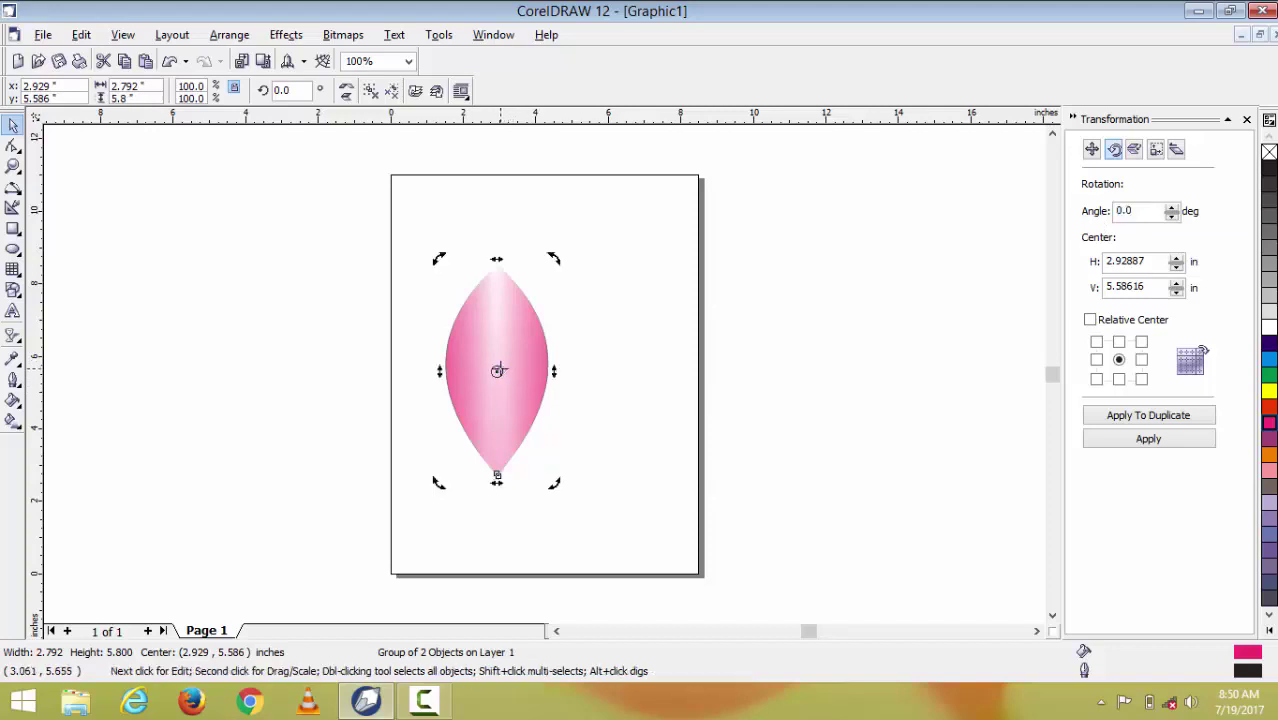
drag(497, 371, 497, 478)
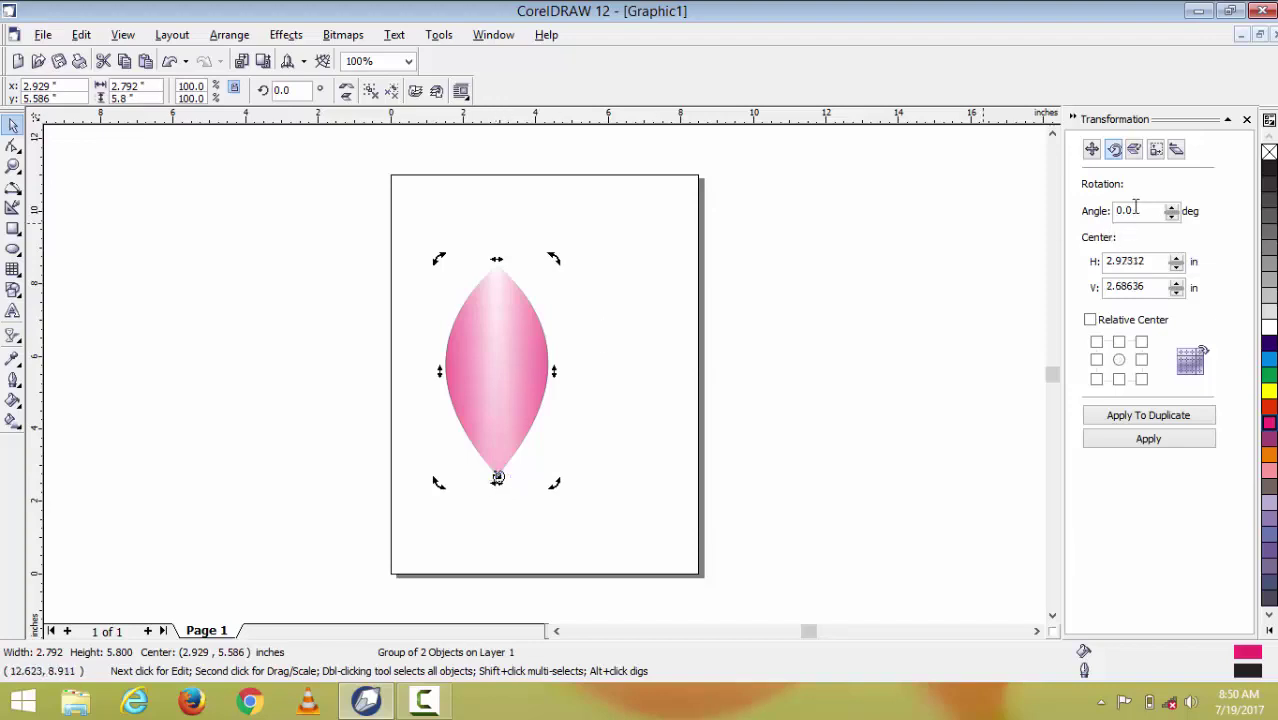
Create eleven duplicates of the petal around its bottom tip, each rotated a further 30 degrees, to form a full flower.
drag(1132, 210, 1090, 217)
text(30)
click(1145, 416)
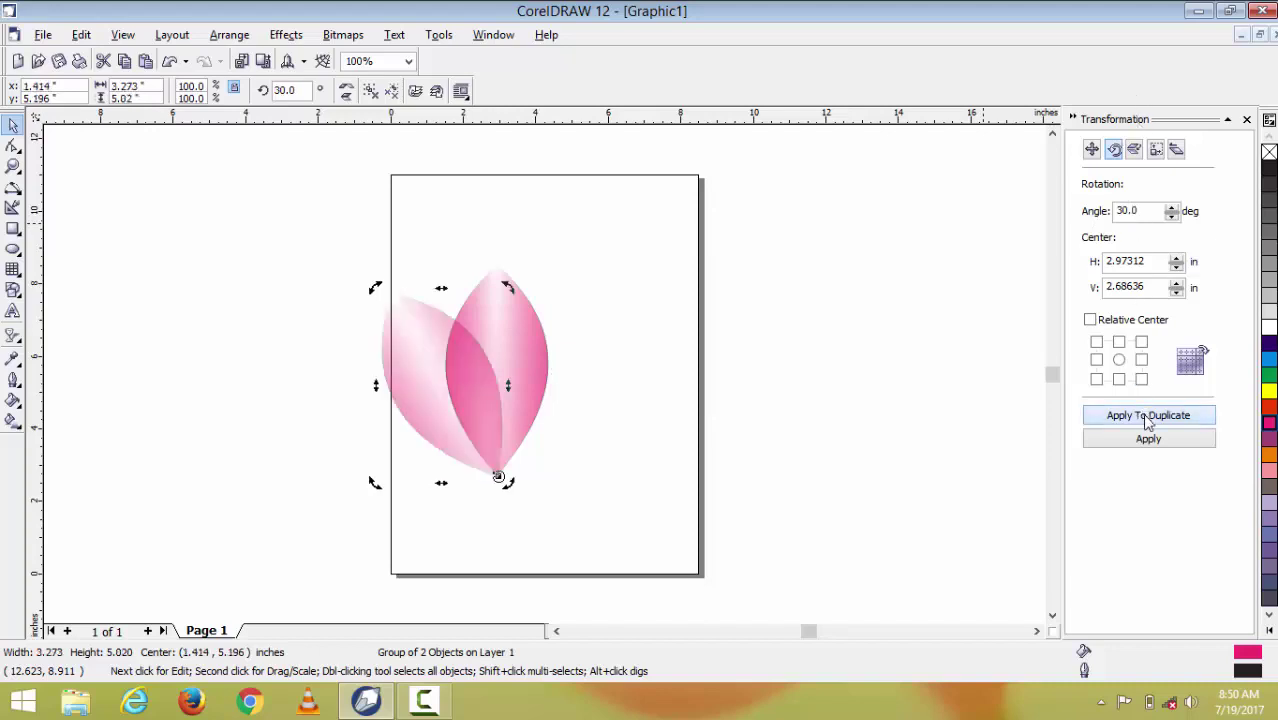
click(1147, 417)
click(1147, 417)
click(1147, 417)
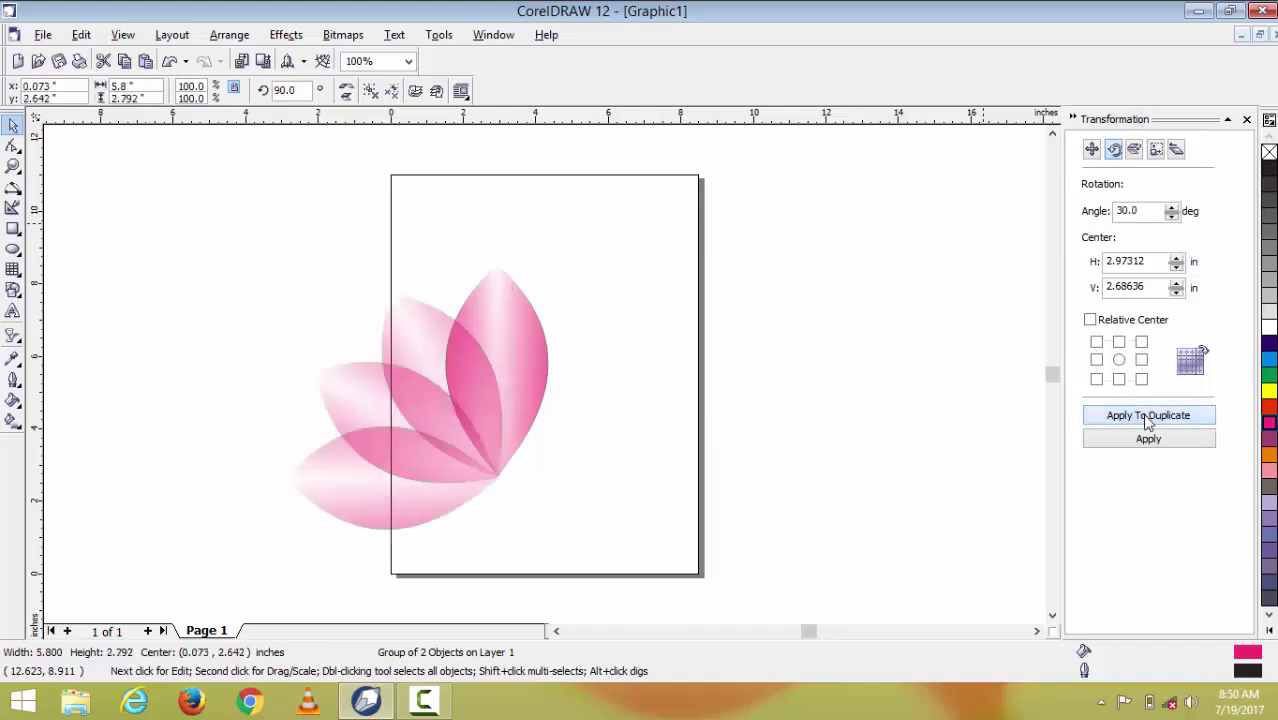
click(1147, 417)
click(1147, 417)
click(1147, 417)
click(1147, 417)
click(1147, 417)
click(1147, 417)
click(1147, 417)
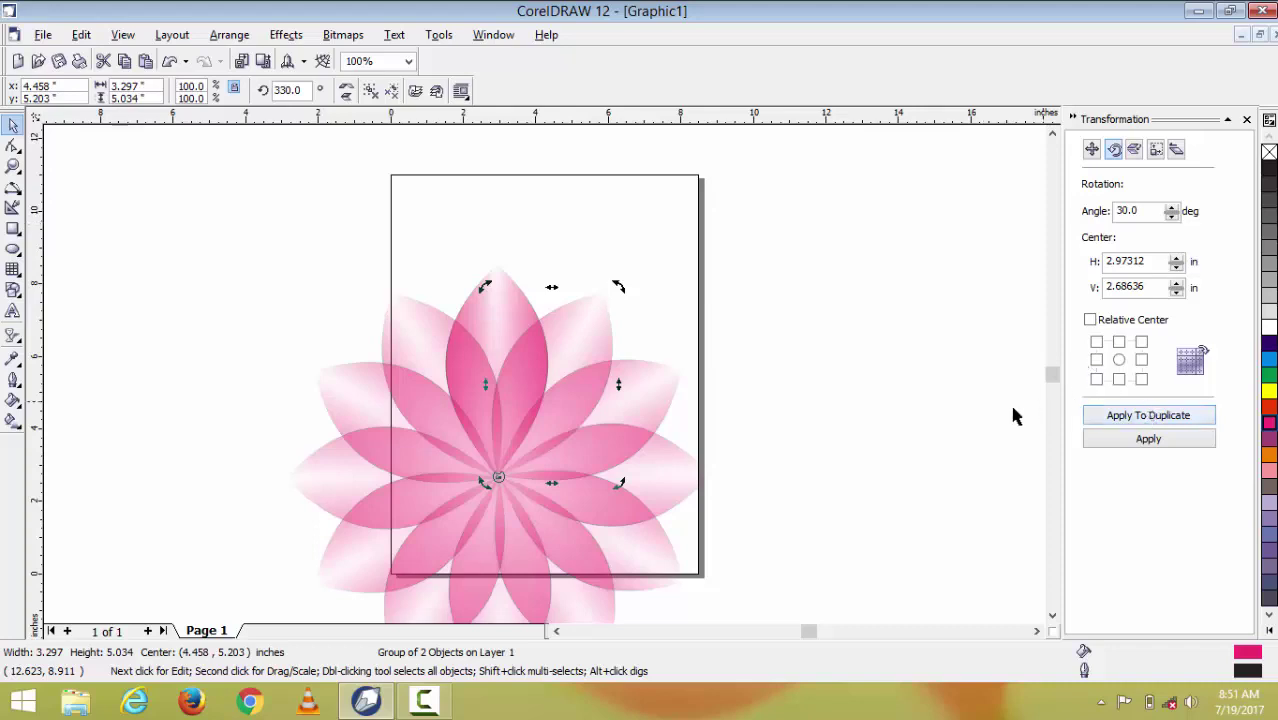
Apply several more 30-degree rotated duplicates over the existing top and left petals of the flower.
click(1157, 425)
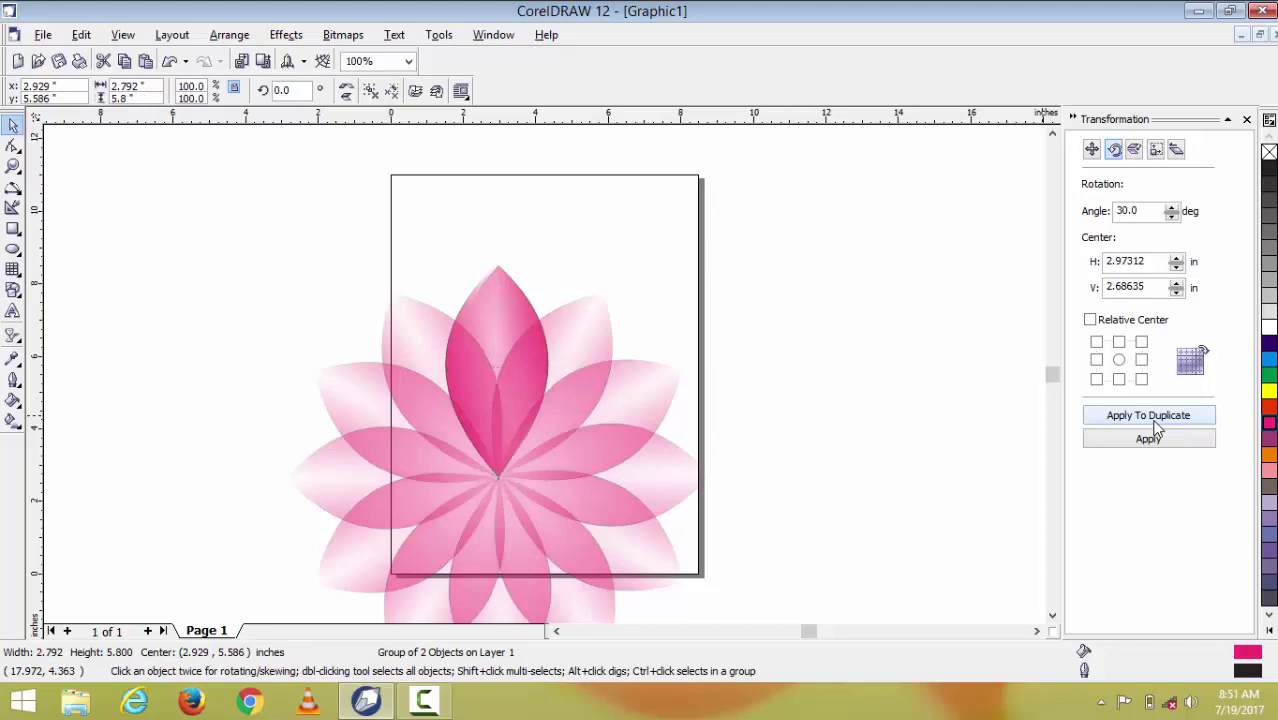
click(1157, 425)
click(1157, 425)
click(1157, 425)
click(1157, 425)
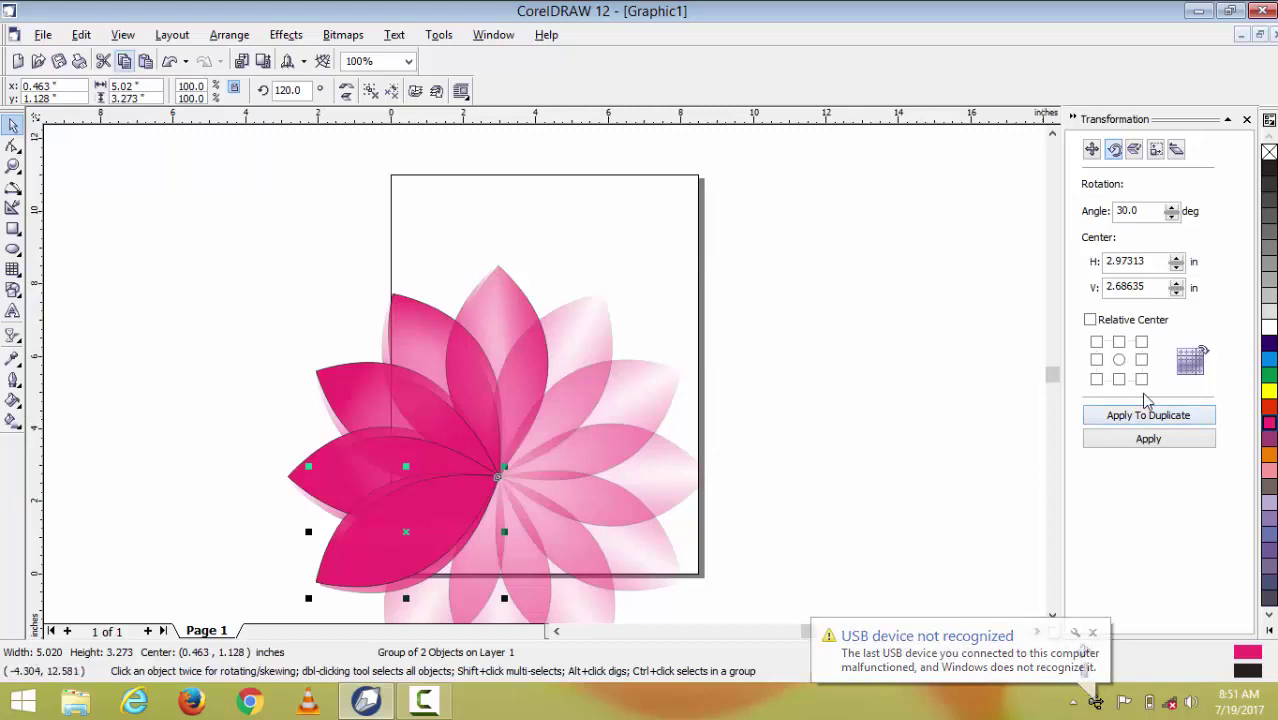
Undo the surplus rotated duplicates covering the flower's left petals.
click(81, 34)
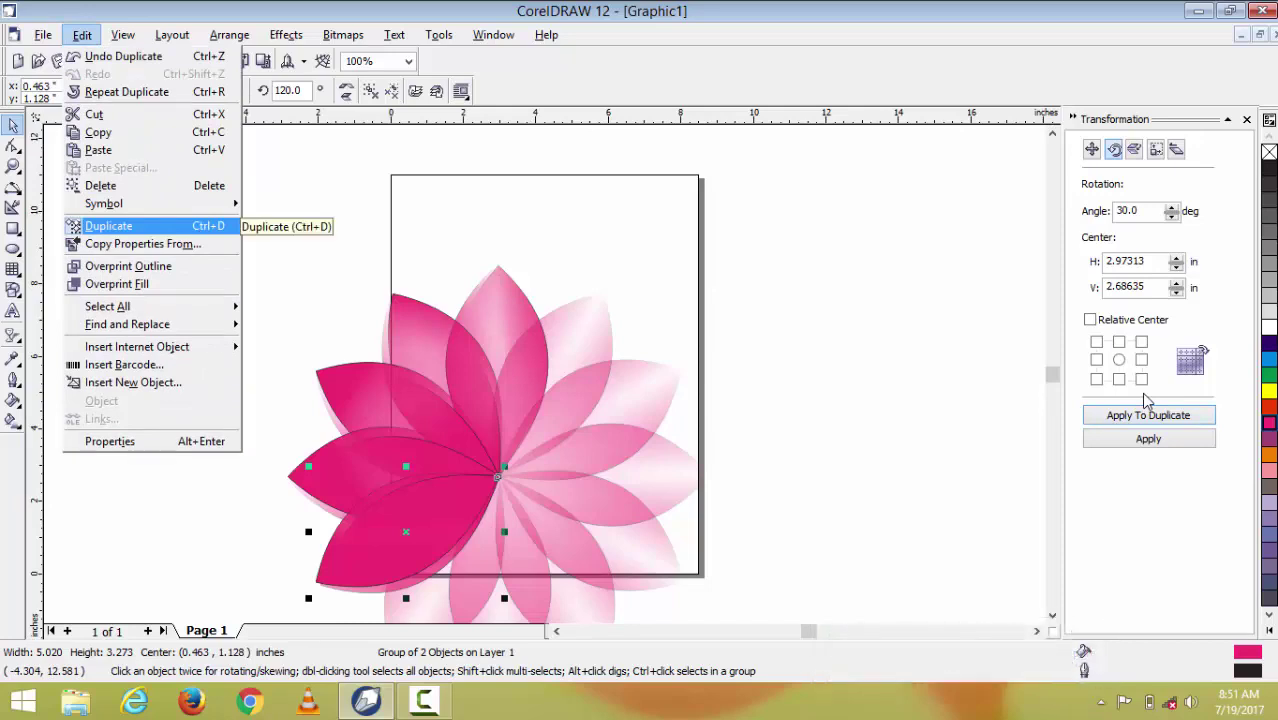
mouse_move(127, 324)
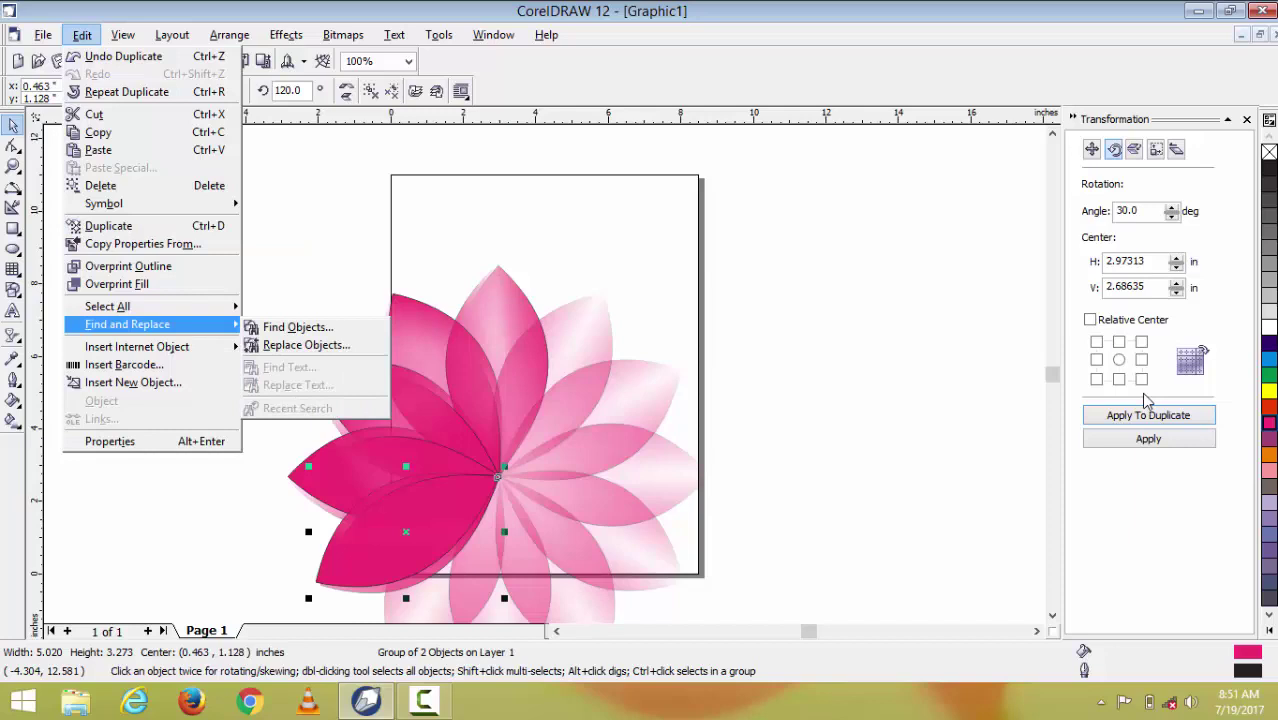
key(Escape)
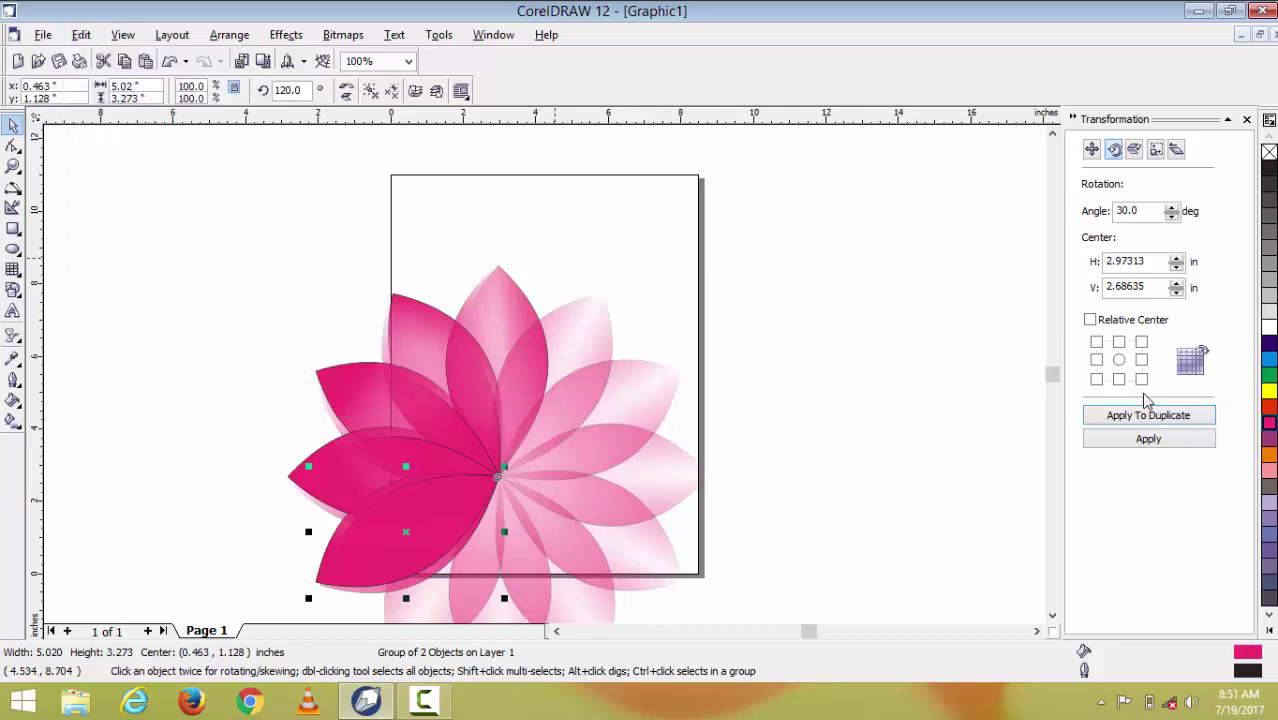
key(ctrl+z)
key(ctrl+z)
key(ctrl+z)
key(ctrl+z)
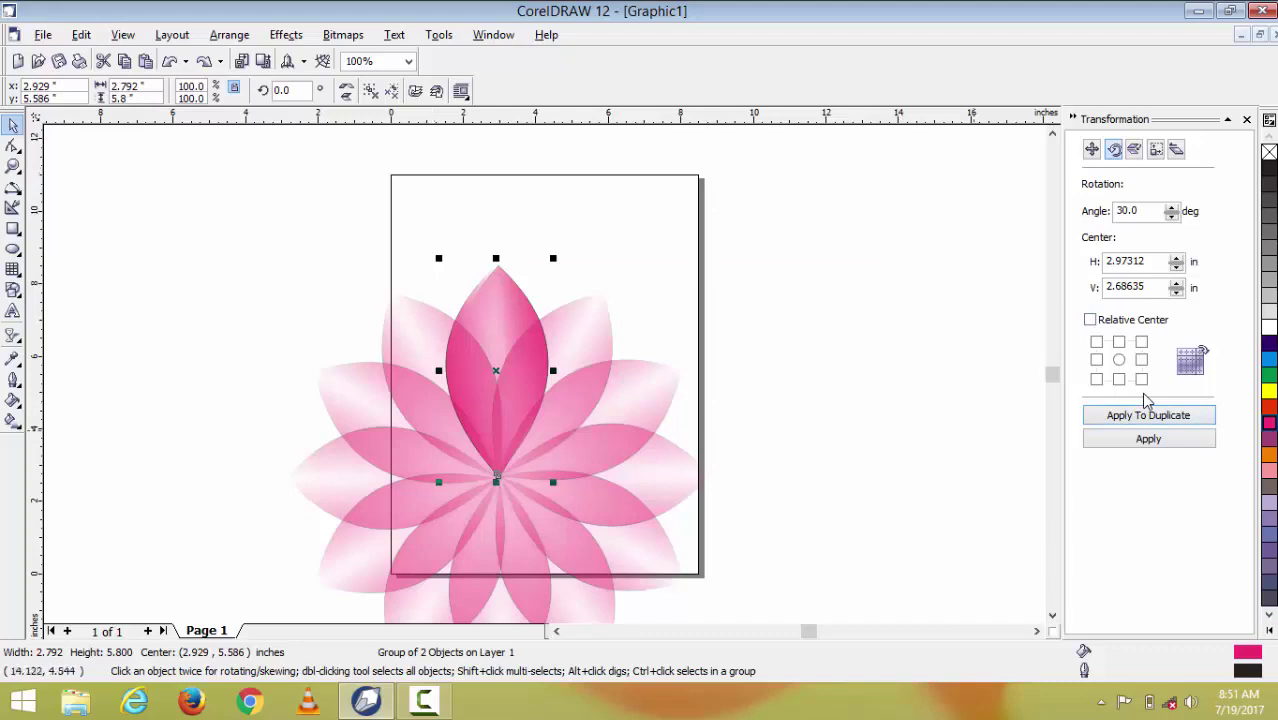
Delete the extra duplicate stacked on the flower's top petal.
scroll(1144, 395, down, 1)
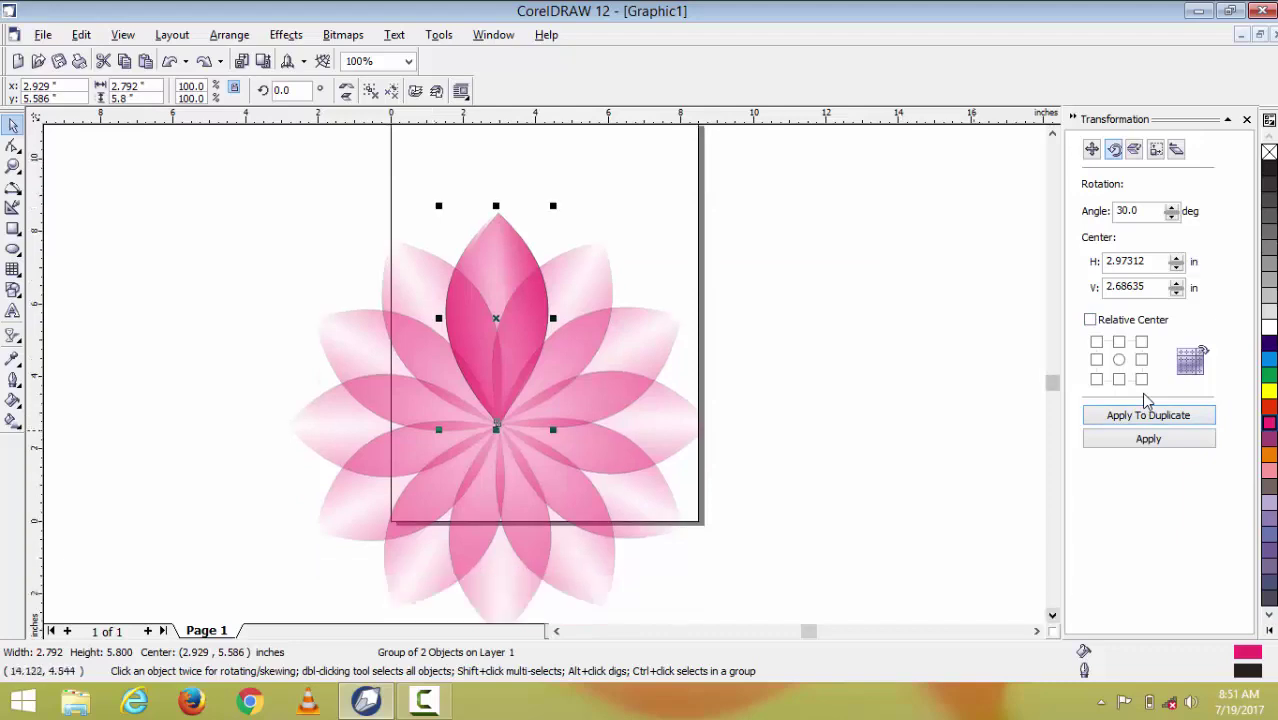
scroll(1144, 395, down, 1)
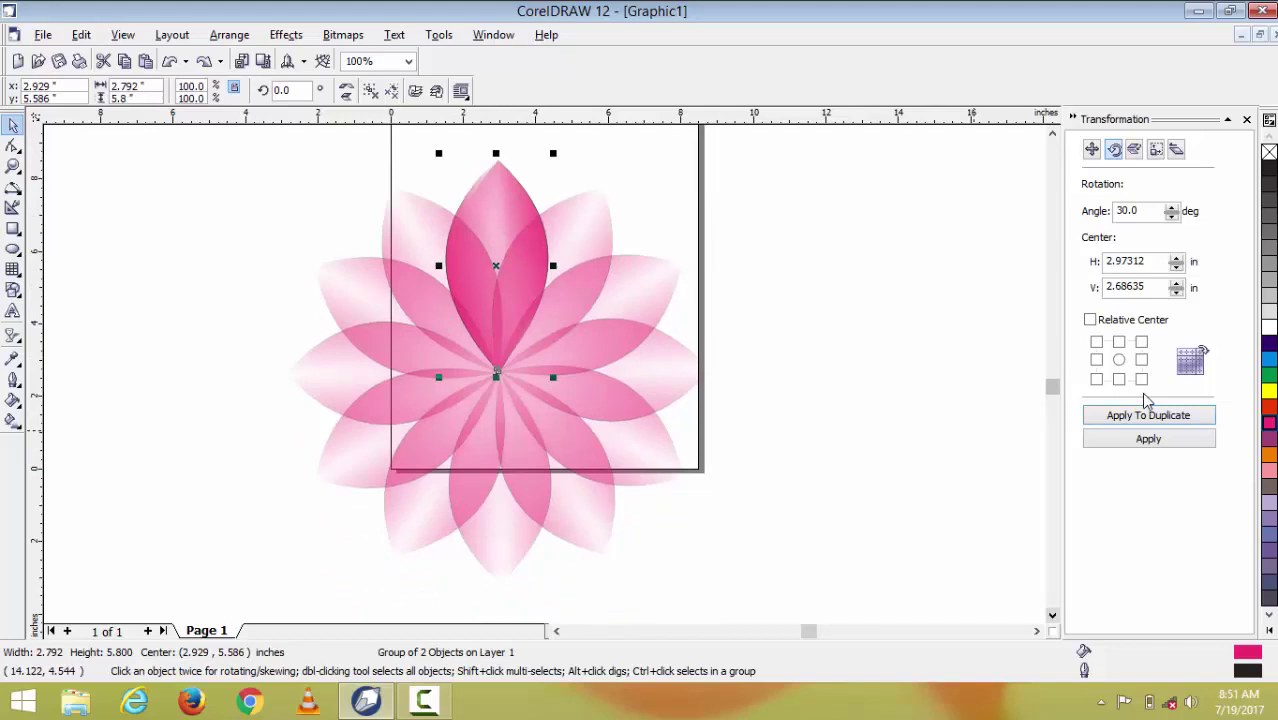
click(508, 230)
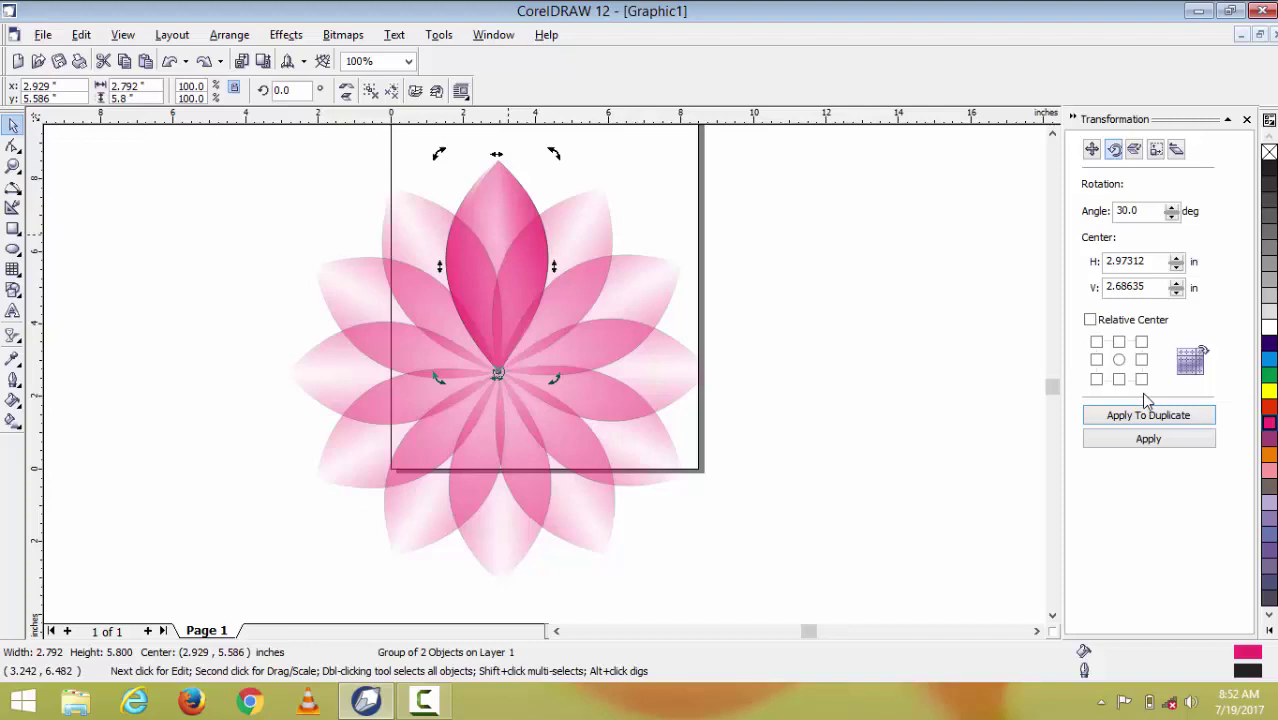
key(Escape)
Select the flower's petals together and group them into one object.
drag(228, 172, 749, 587)
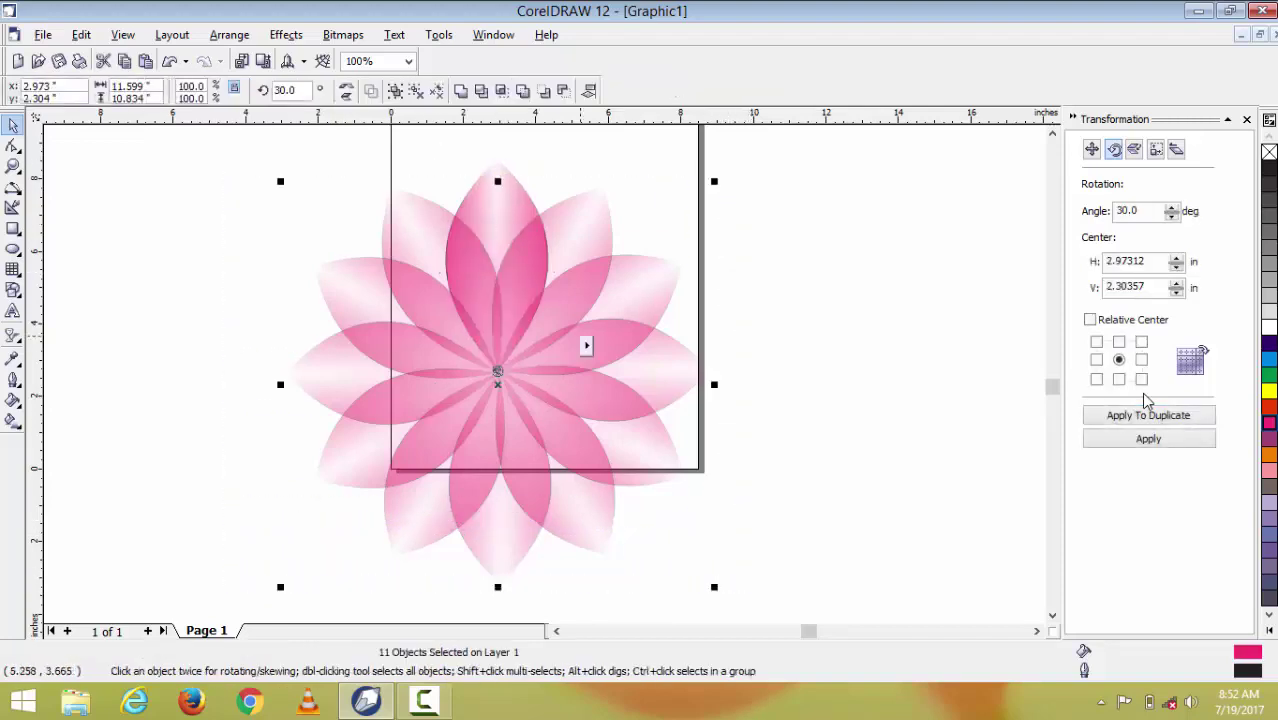
right_click(582, 340)
key(Up)
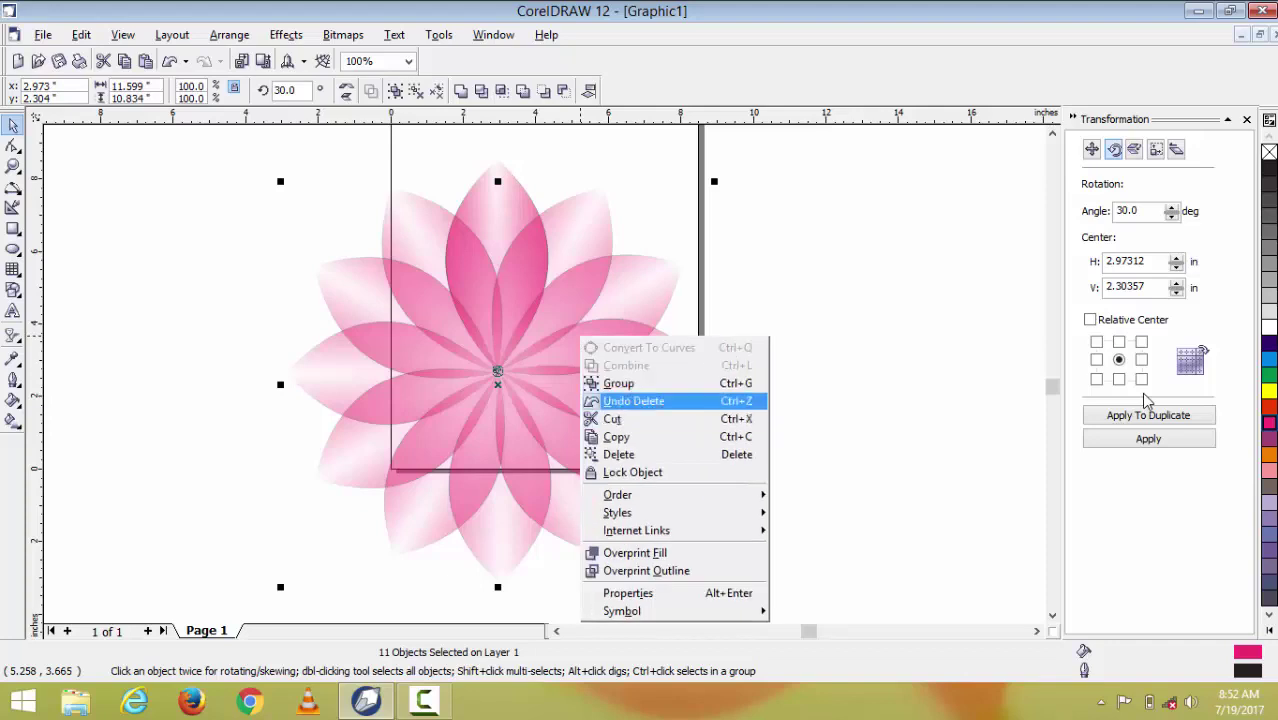
key(Up)
key(Return)
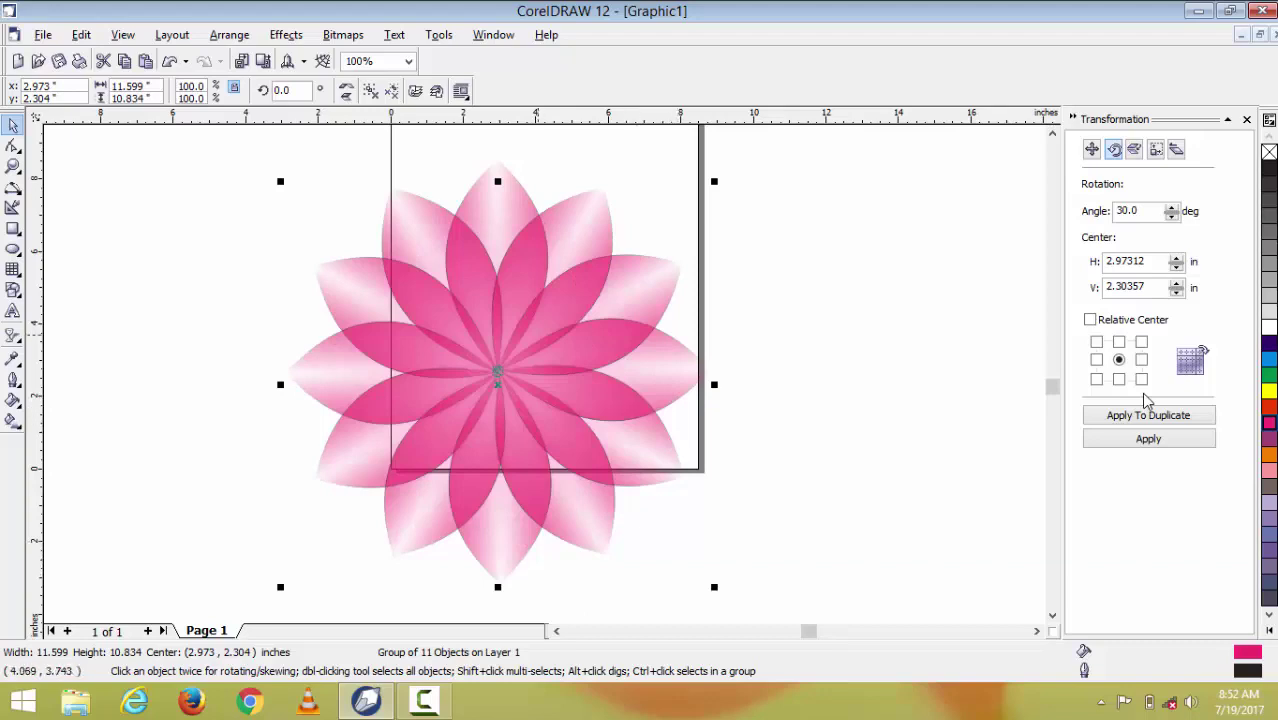
Create a copy of the flower group at about 67.5% scale over its centre and rotate it to about 320.8 degrees.
drag(714, 587, 715, 589)
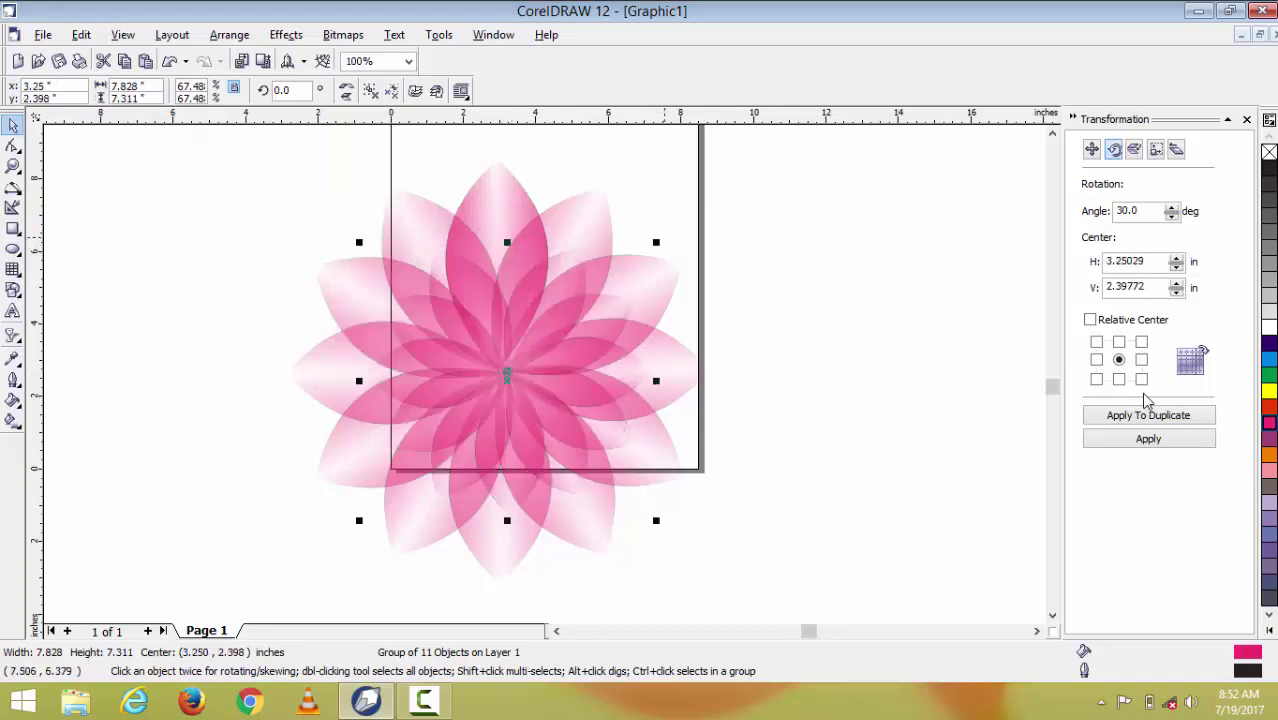
click(609, 307)
drag(656, 242, 680, 265)
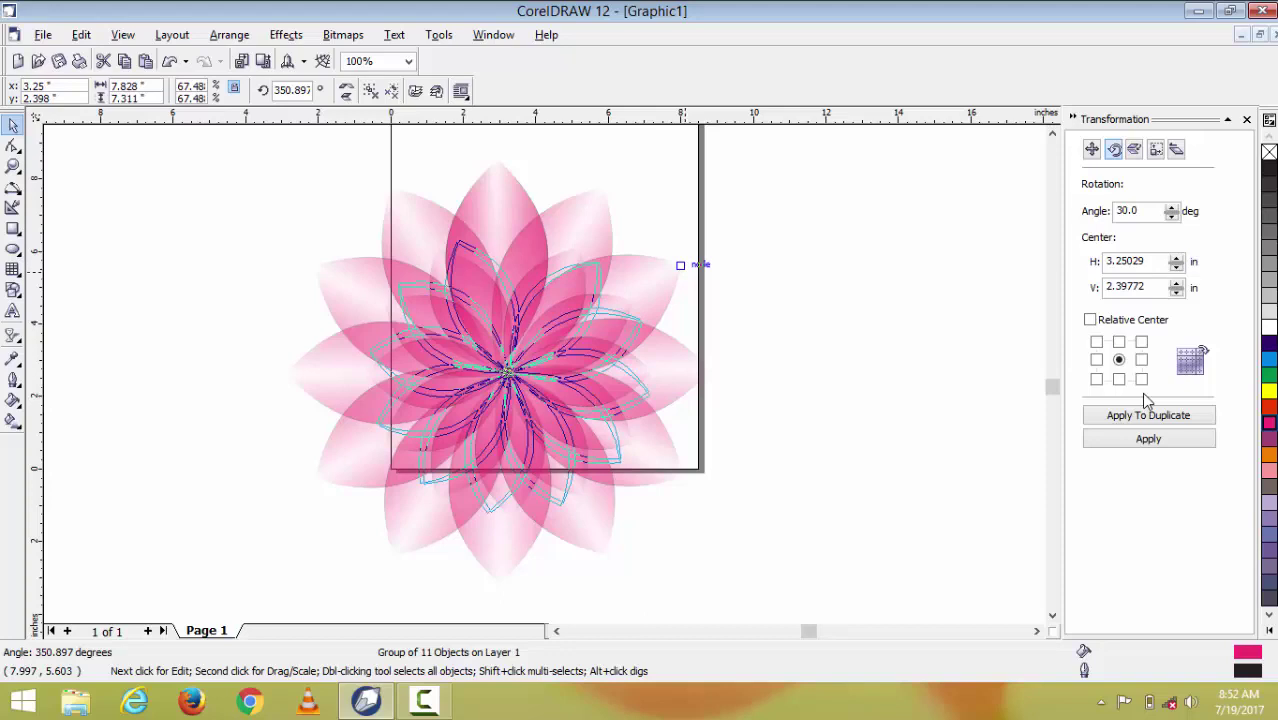
drag(680, 265, 685, 274)
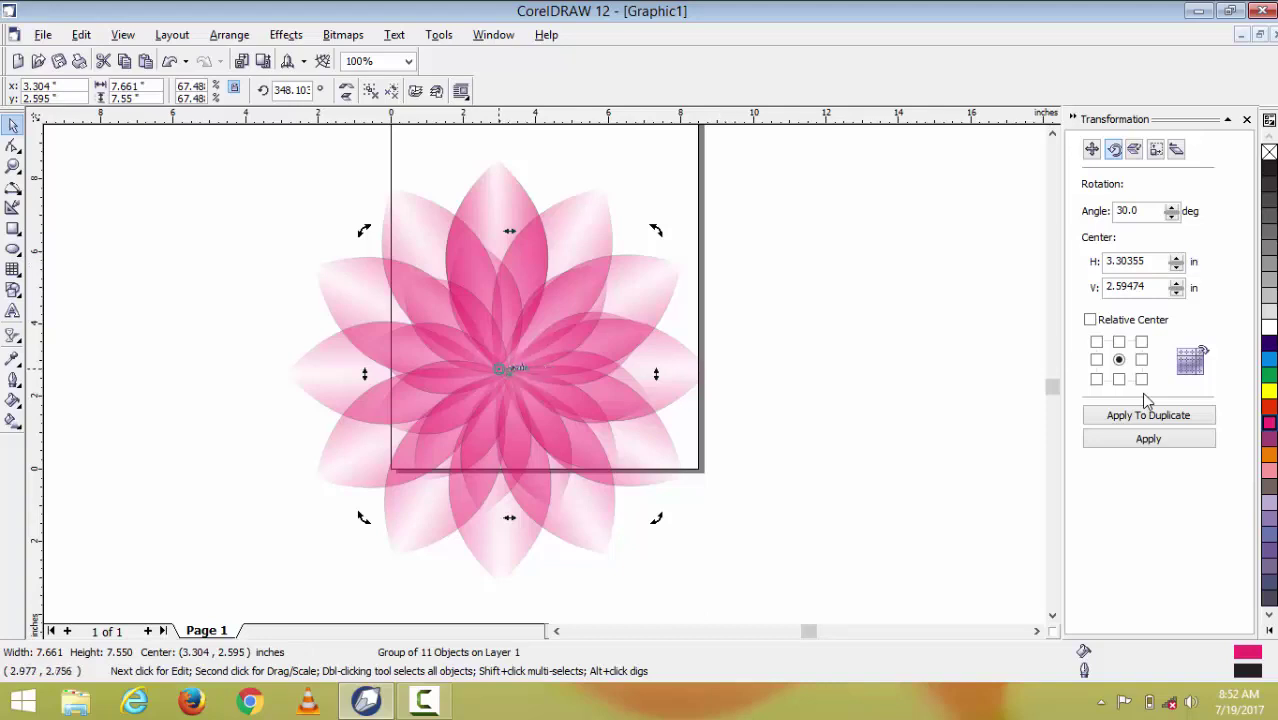
drag(510, 375, 501, 373)
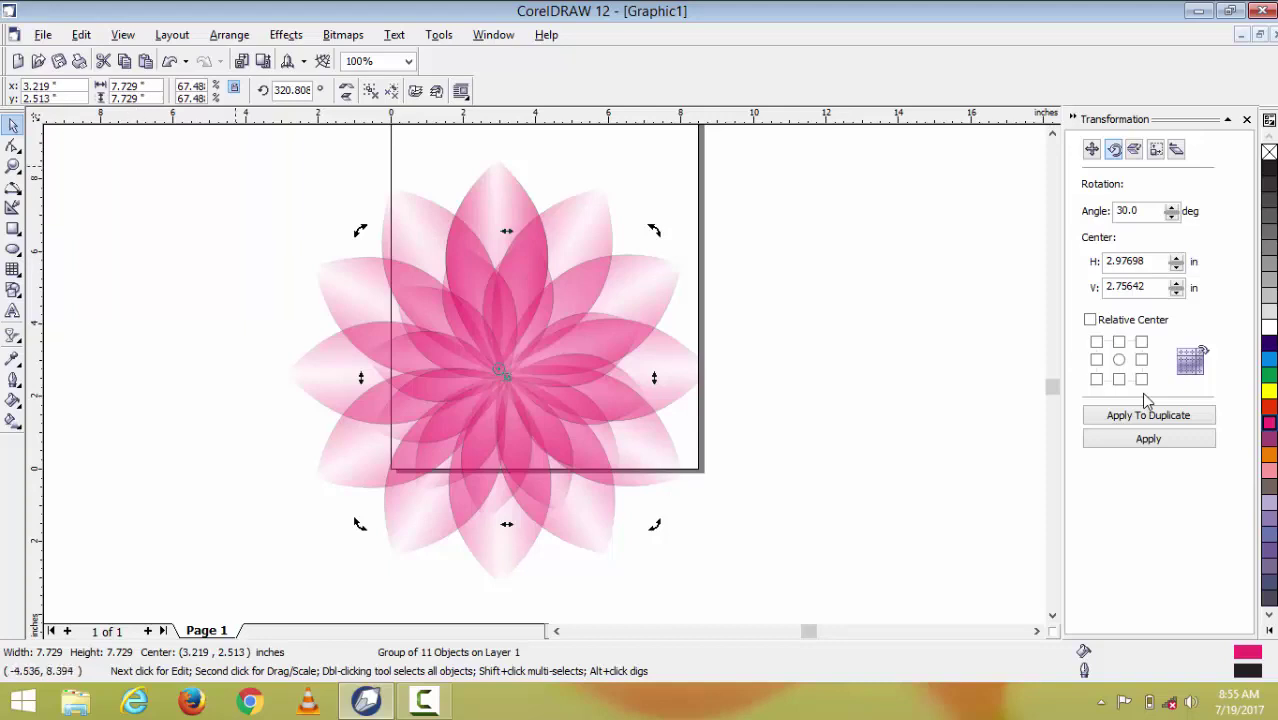
Move the smaller flower off the page to the lower right of the large one, centred at about 14, -1 inches.
mouse_move(238, 166)
mouse_down()
mouse_move(457, 420)
mouse_move(808, 606)
mouse_move(796, 534)
mouse_up()
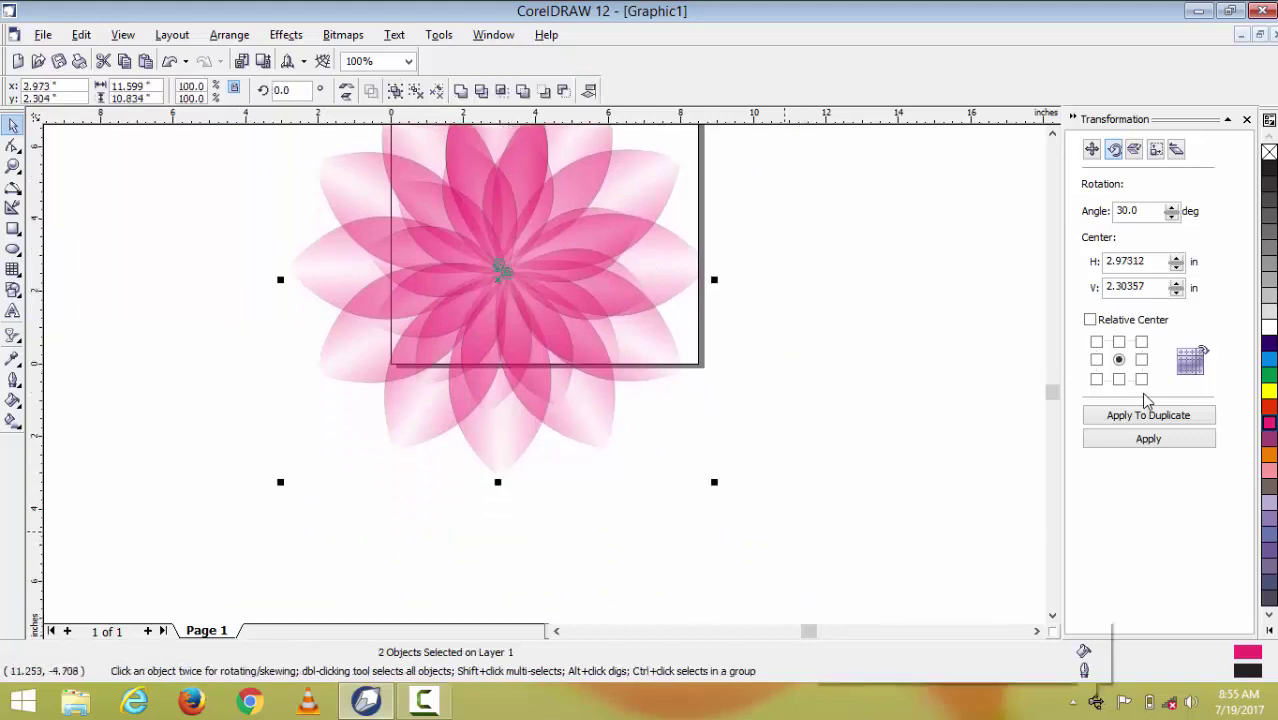
click(619, 342)
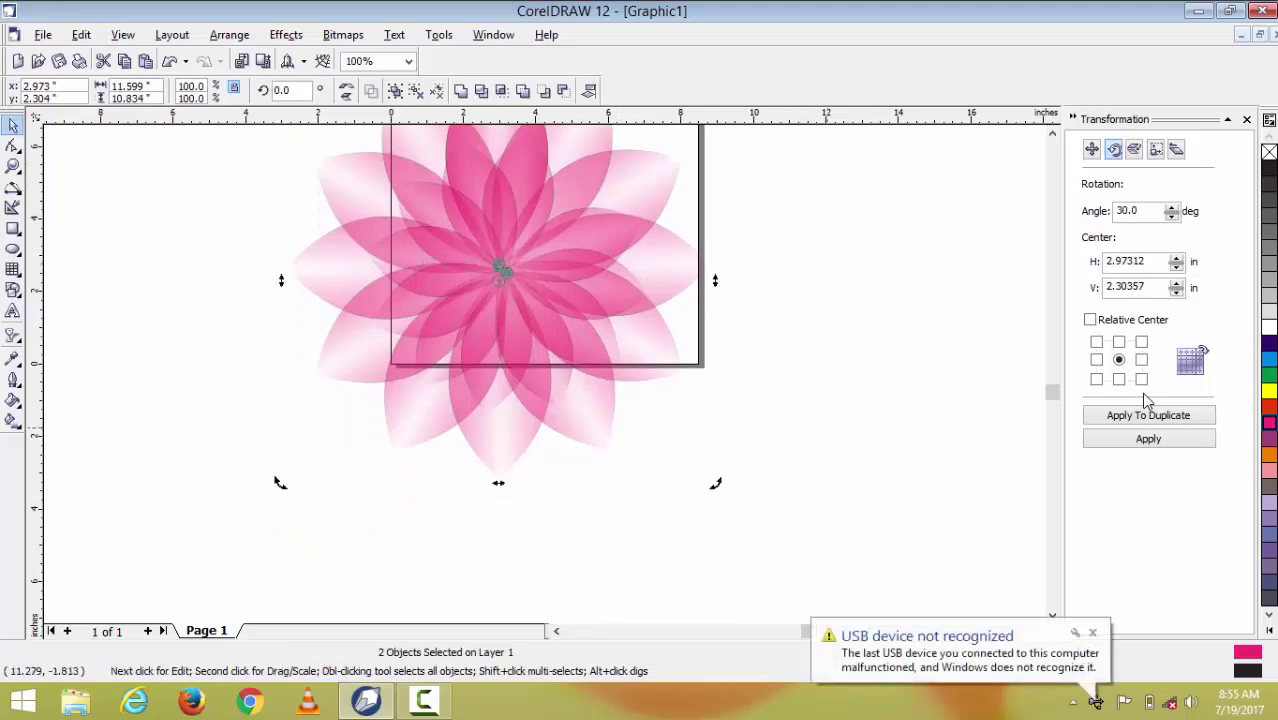
click(799, 430)
mouse_move(525, 262)
mouse_down()
mouse_move(682, 362)
mouse_move(995, 456)
mouse_move(950, 462)
mouse_move(884, 366)
mouse_move(900, 402)
mouse_up()
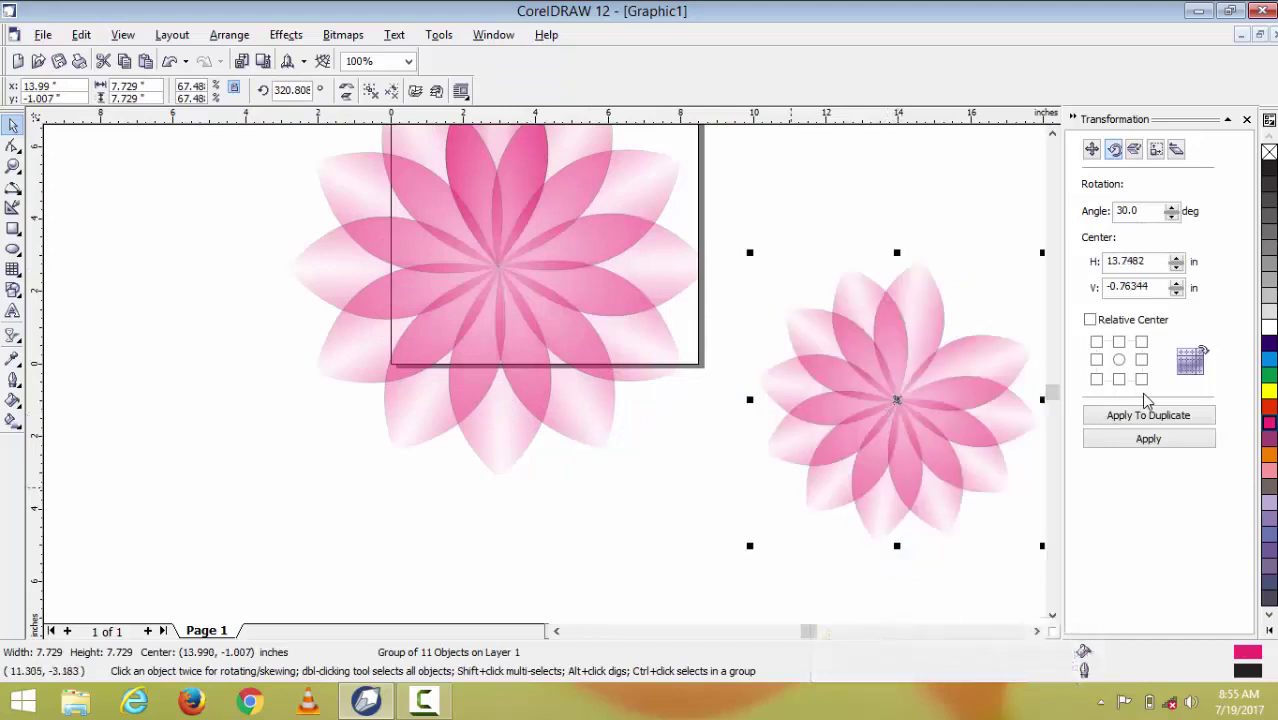
Ungroup all objects in the smaller flower and clear the selection.
key(shift+F10)
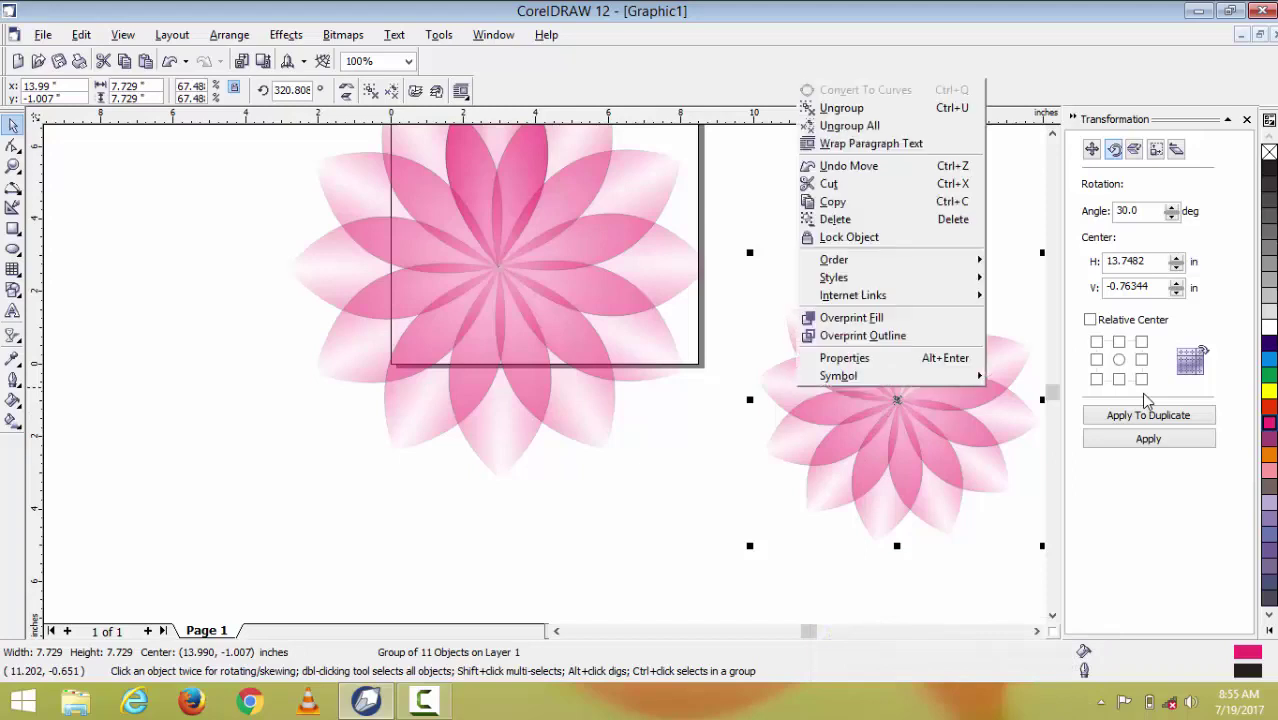
key(Up)
key(Up)
key(Up)
key(Up)
key(Up)
key(Up)
key(Up)
key(Up)
key(Up)
key(Up)
key(Up)
key(Up)
key(Up)
key(Up)
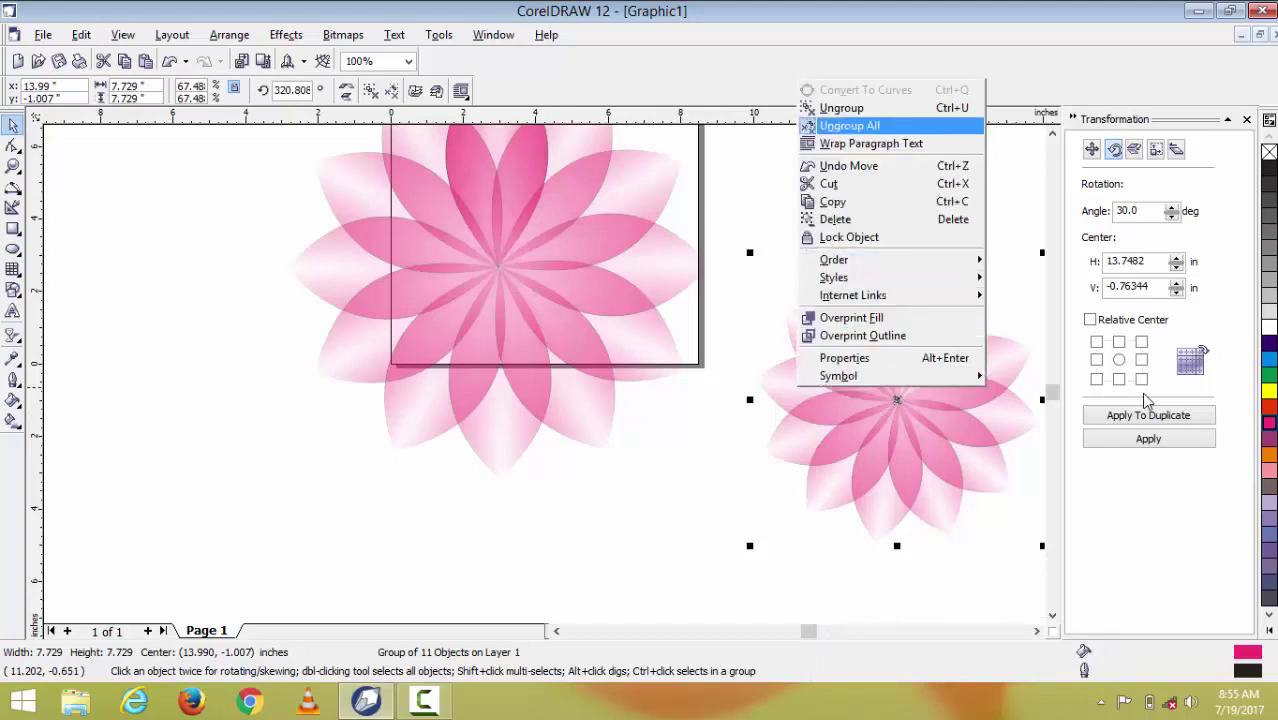
key(Return)
click(722, 395)
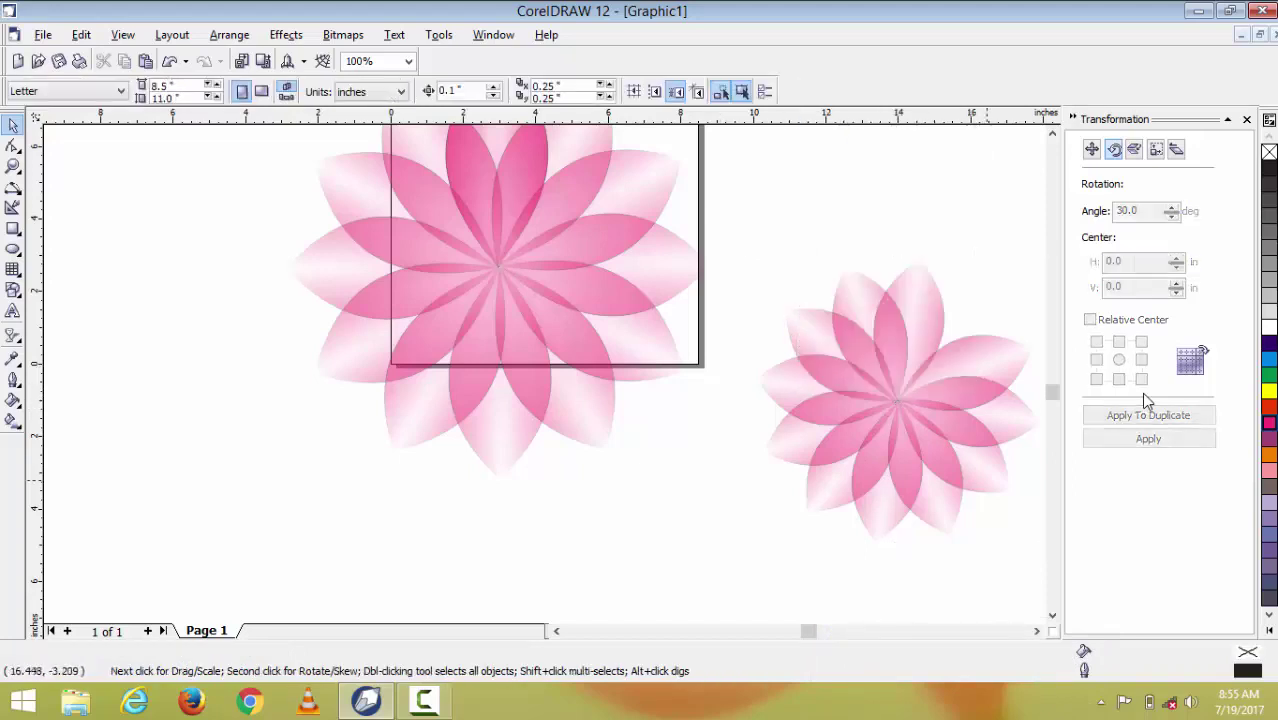
Fill three separate petal halves of the smaller flower with Yellow, Cyan and Blue.
click(987, 480)
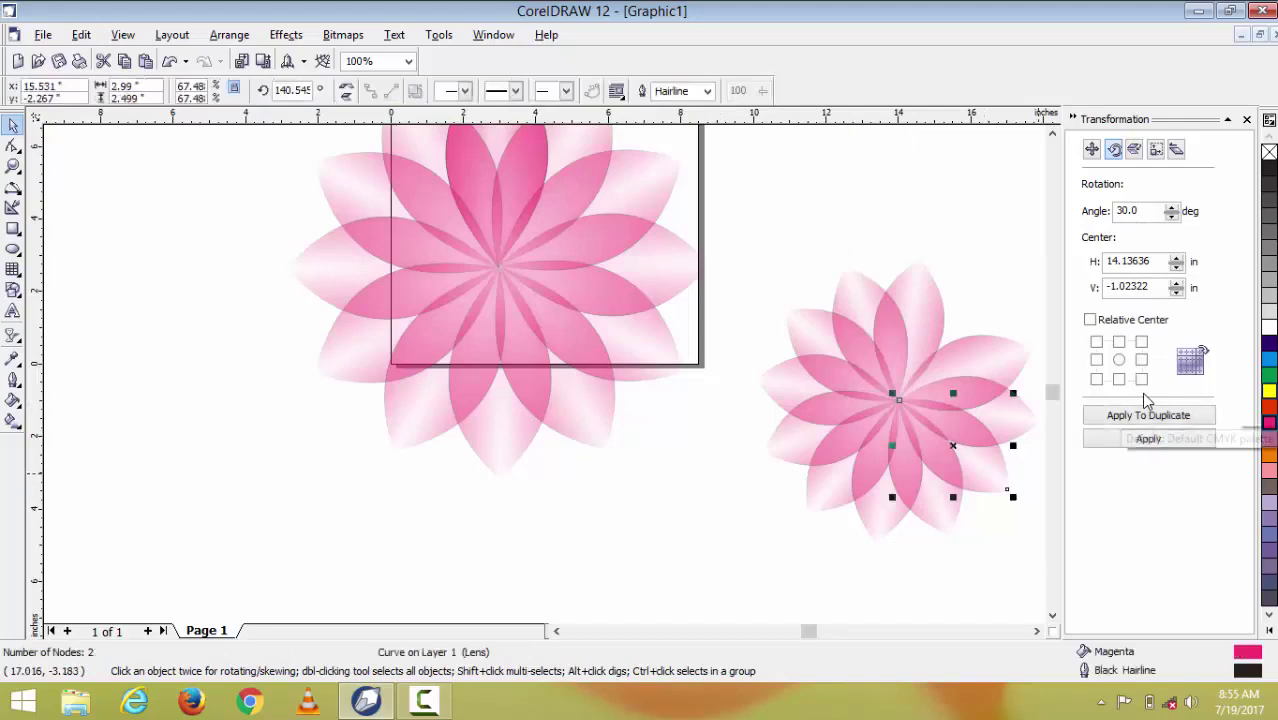
click(1268, 390)
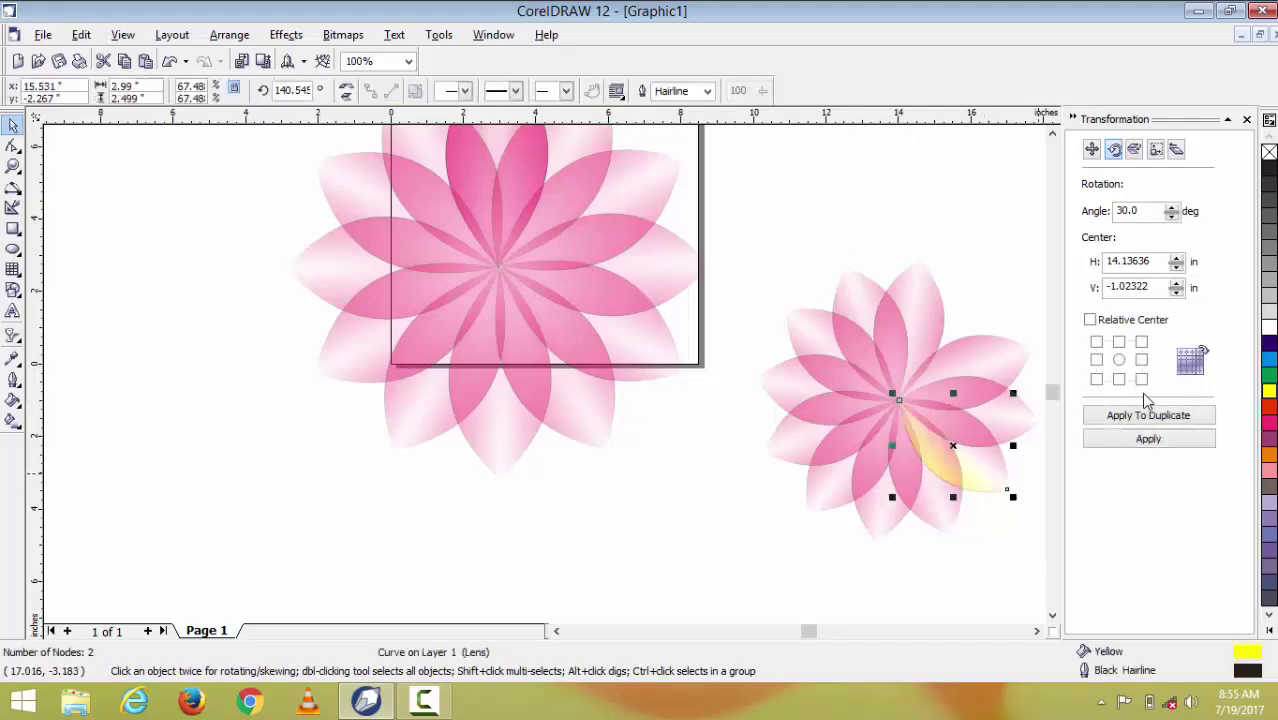
key(Tab)
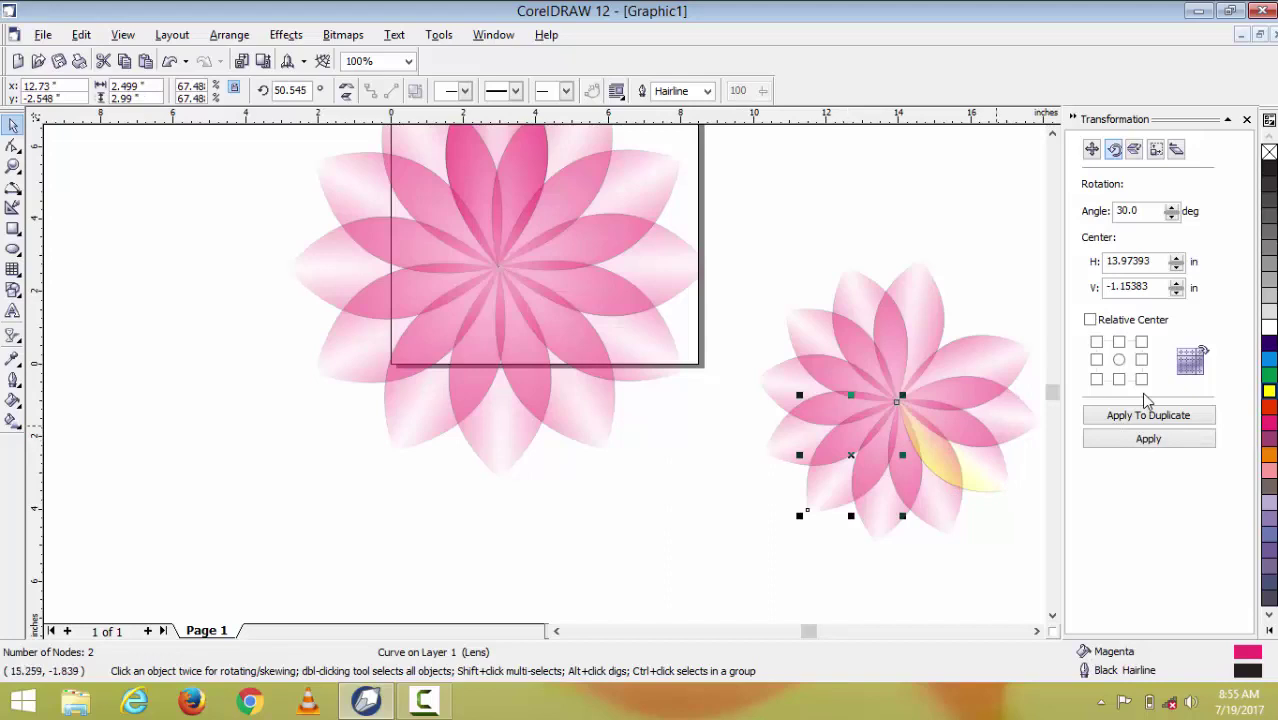
click(1268, 358)
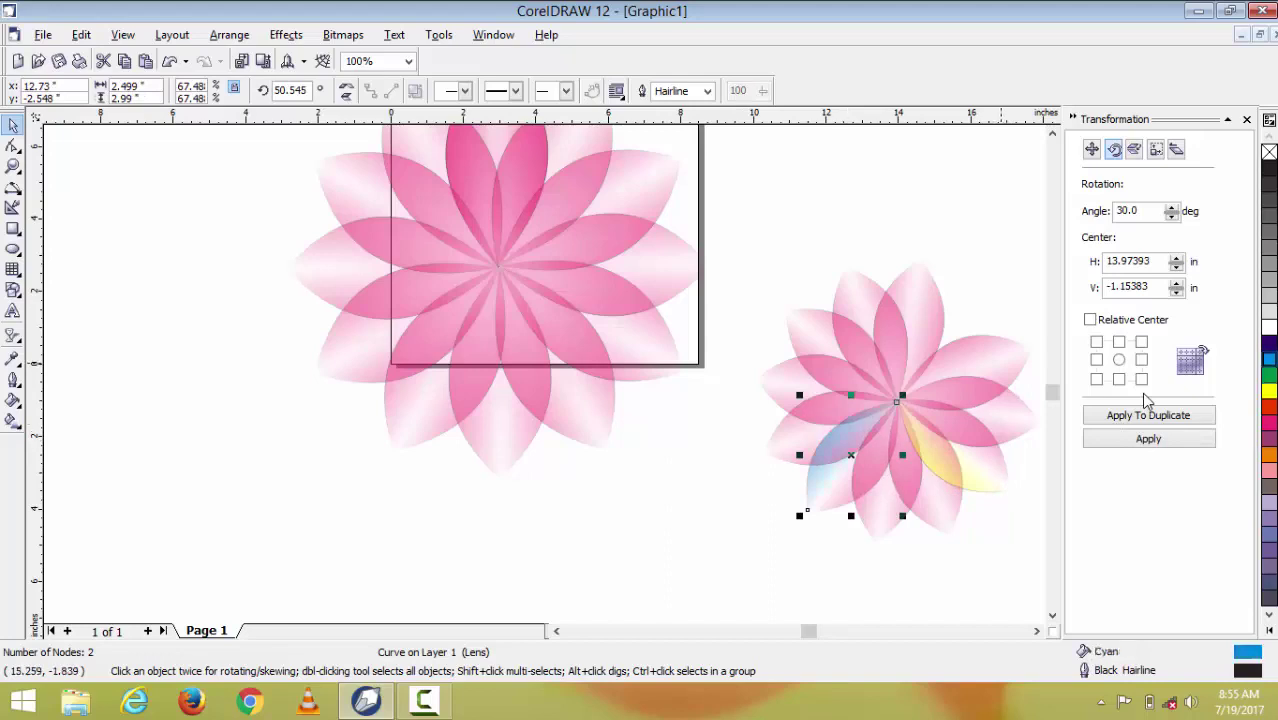
key(Tab)
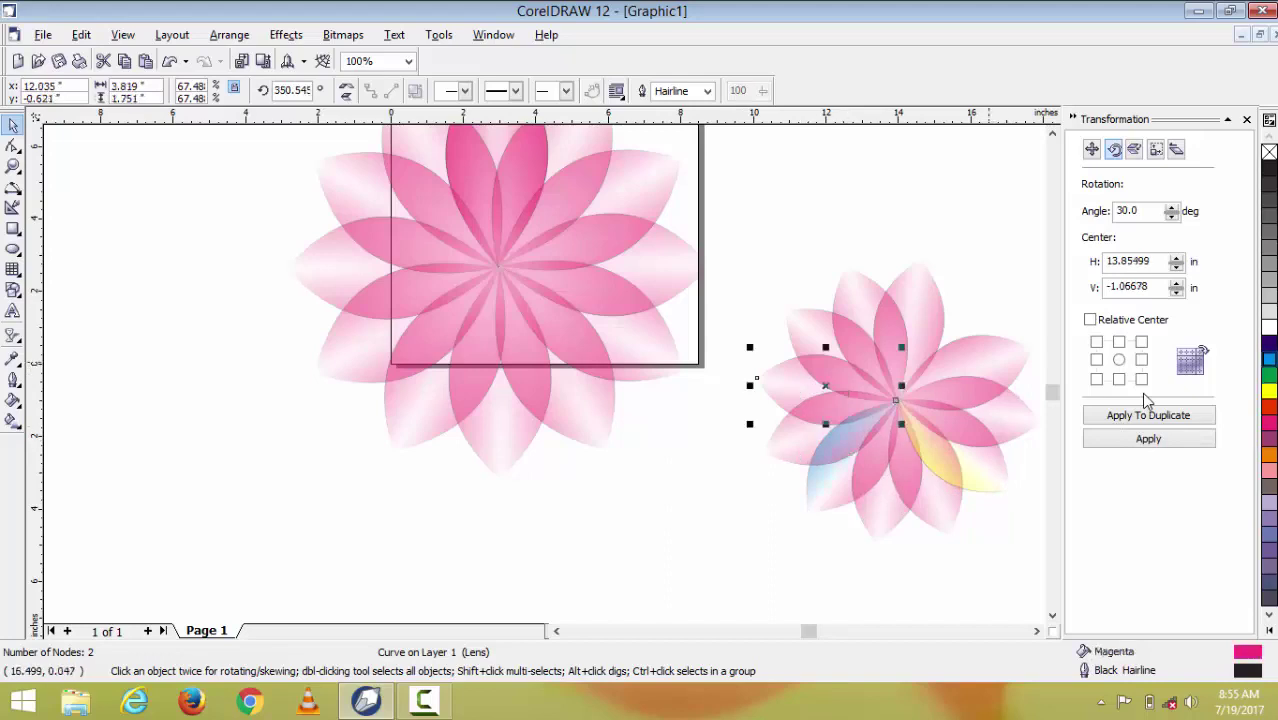
click(1268, 342)
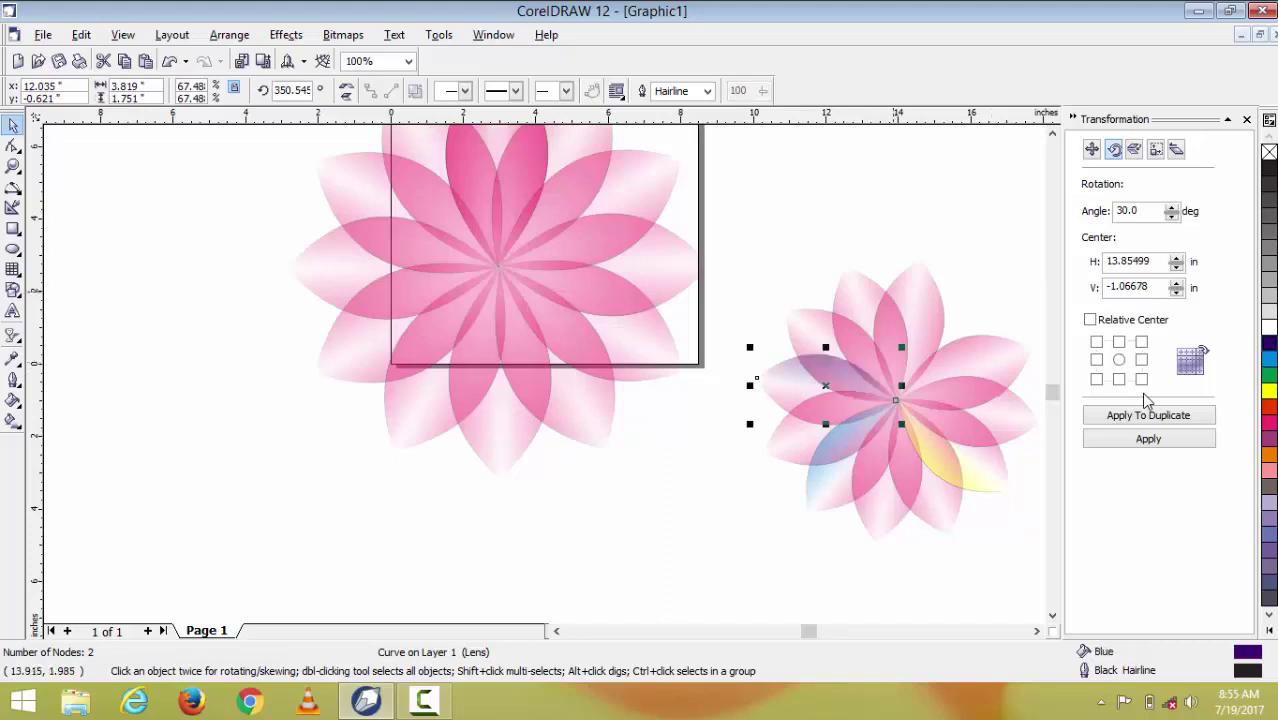
Fill the smaller flower's upper petal half with Orange and the upper-right one with a muted purple, and clear the selection.
key(Tab)
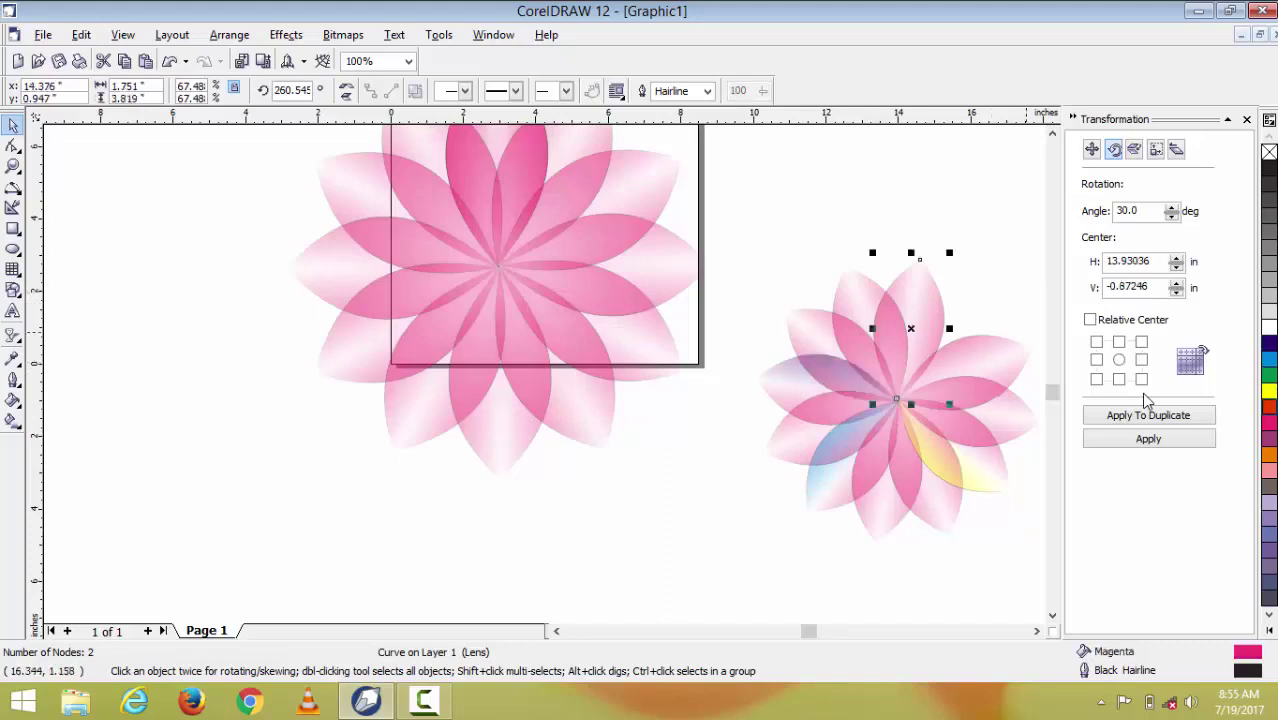
click(1268, 406)
click(1268, 453)
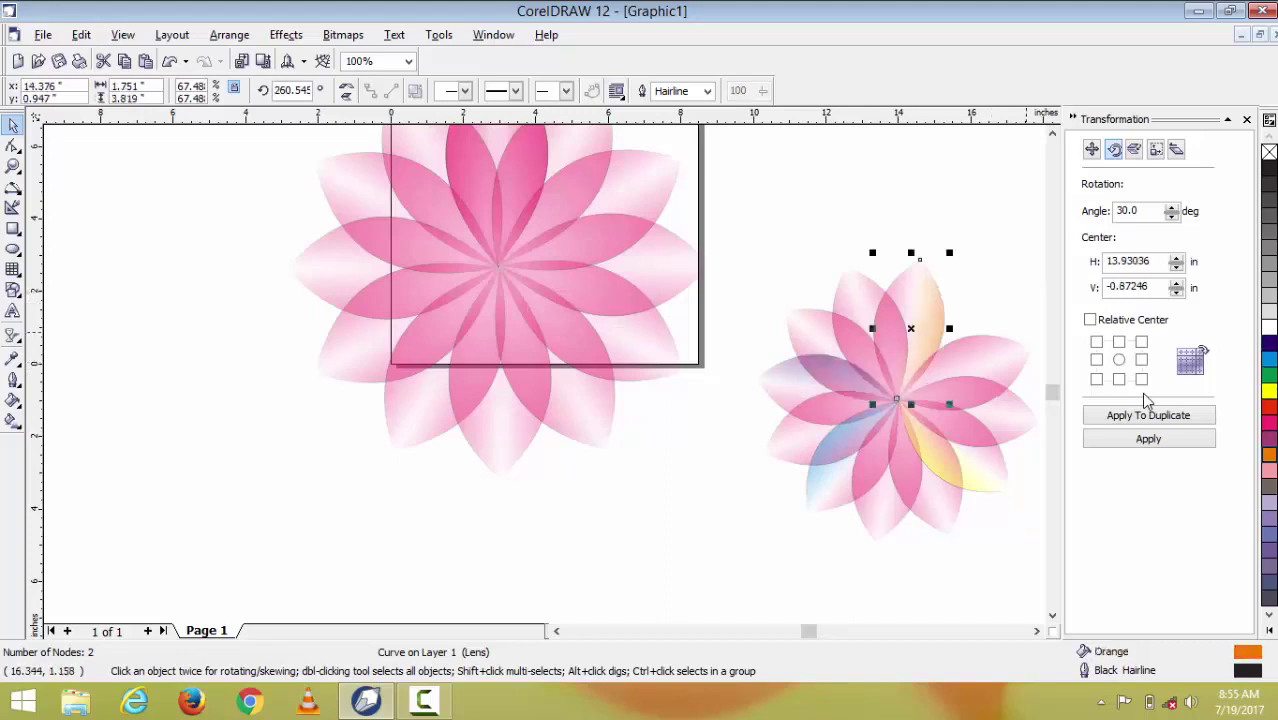
key(Tab)
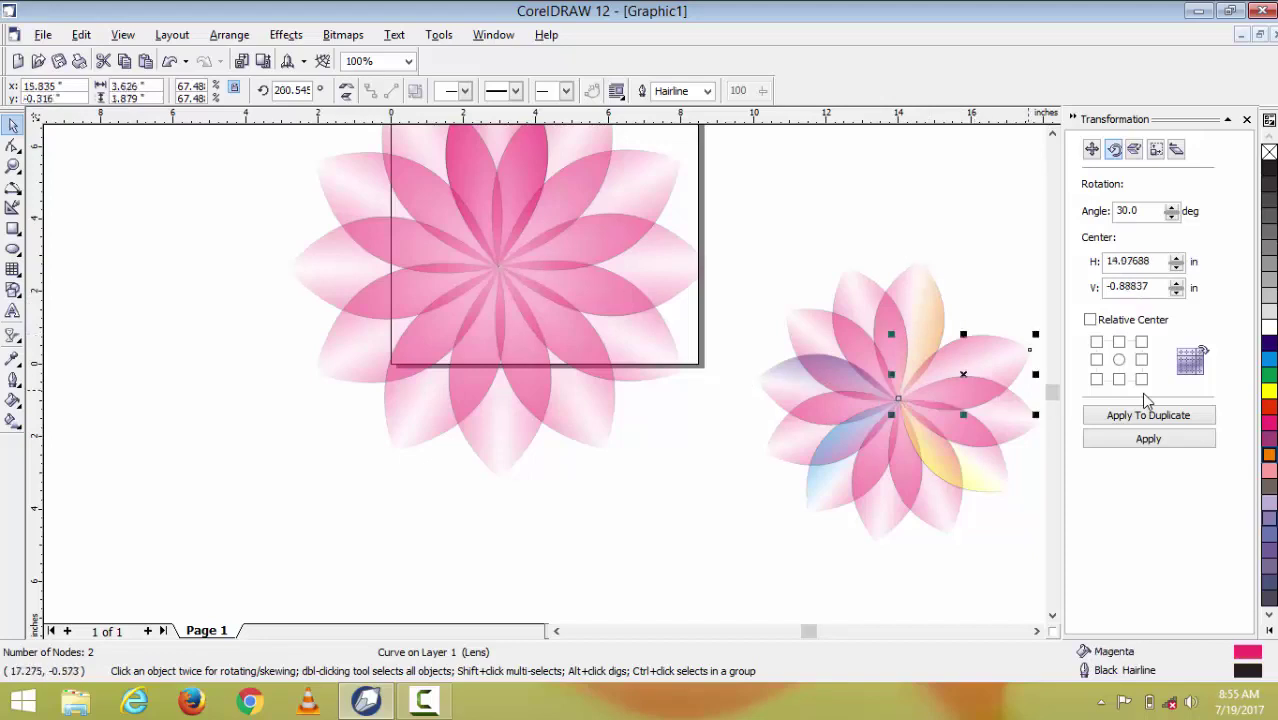
click(1268, 518)
key(Escape)
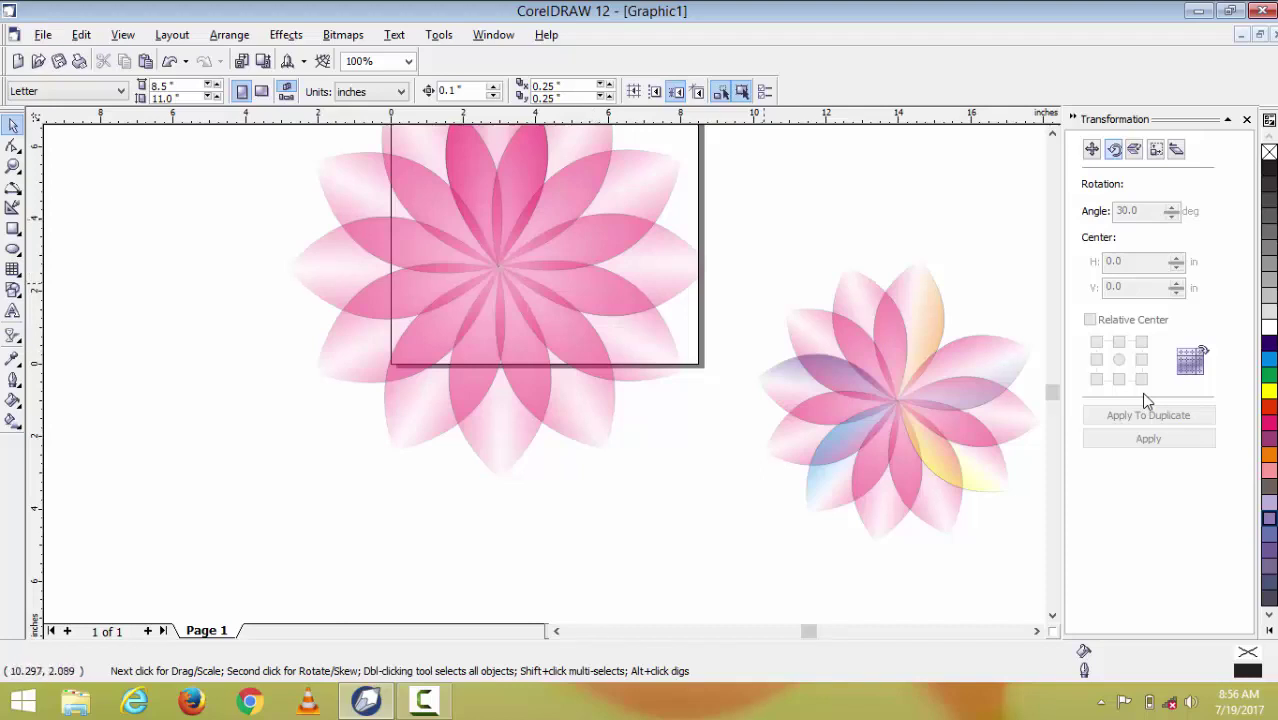
Try pulling a single magenta petal half out of the smaller flower and moving it back.
drag(751, 290, 1028, 593)
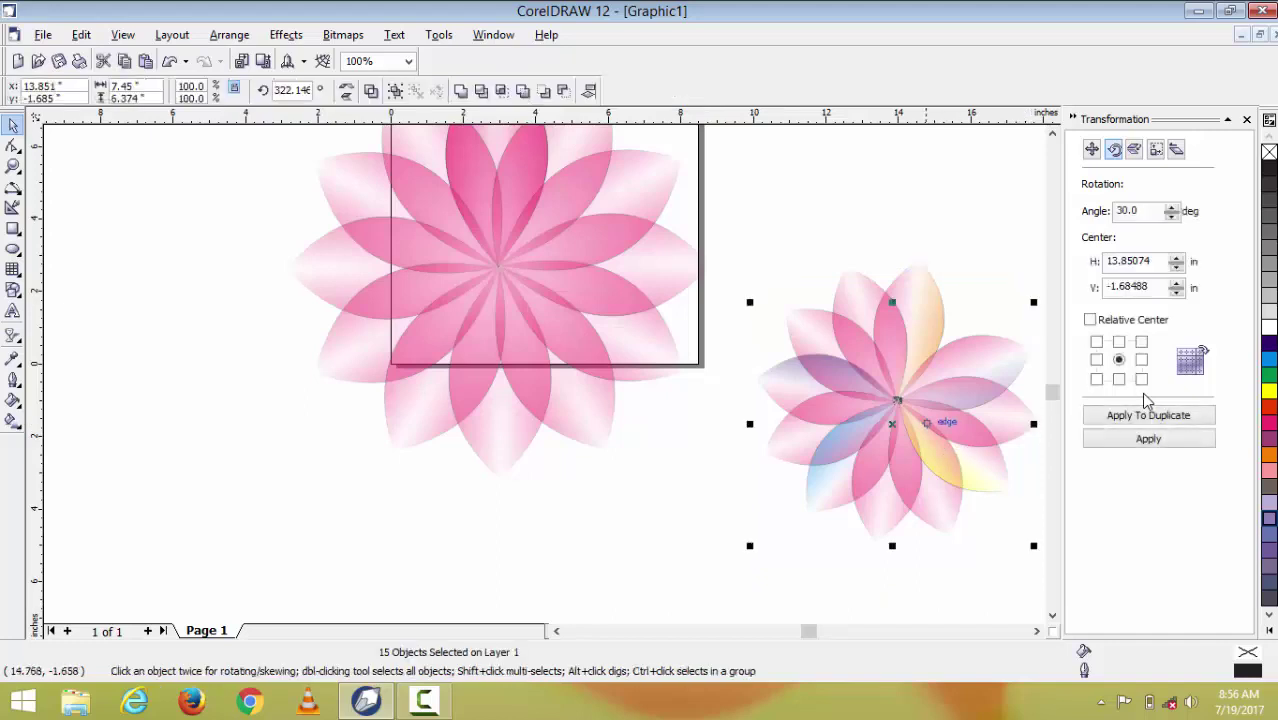
drag(812, 484, 685, 543)
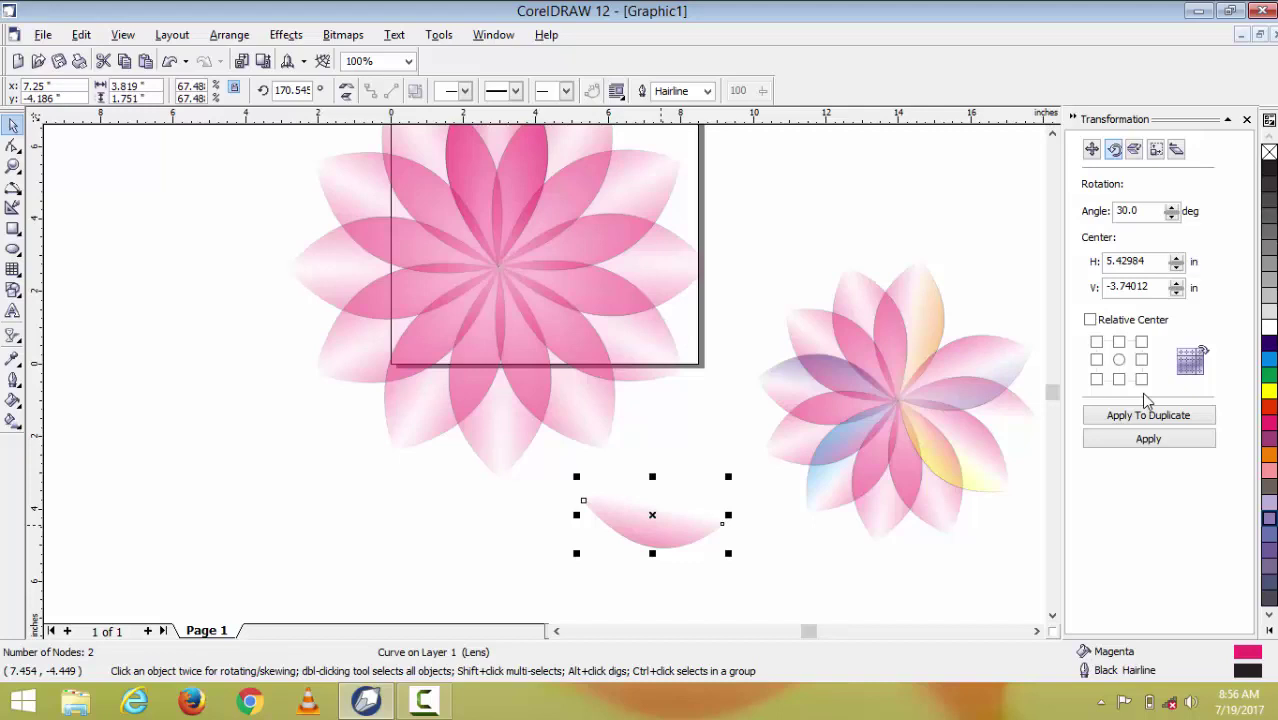
drag(685, 543, 996, 402)
Undo the petal moves, the recolouring and the ungrouping of the smaller flower.
key(ctrl+z)
key(ctrl+z)
key(ctrl+z)
key(ctrl+z)
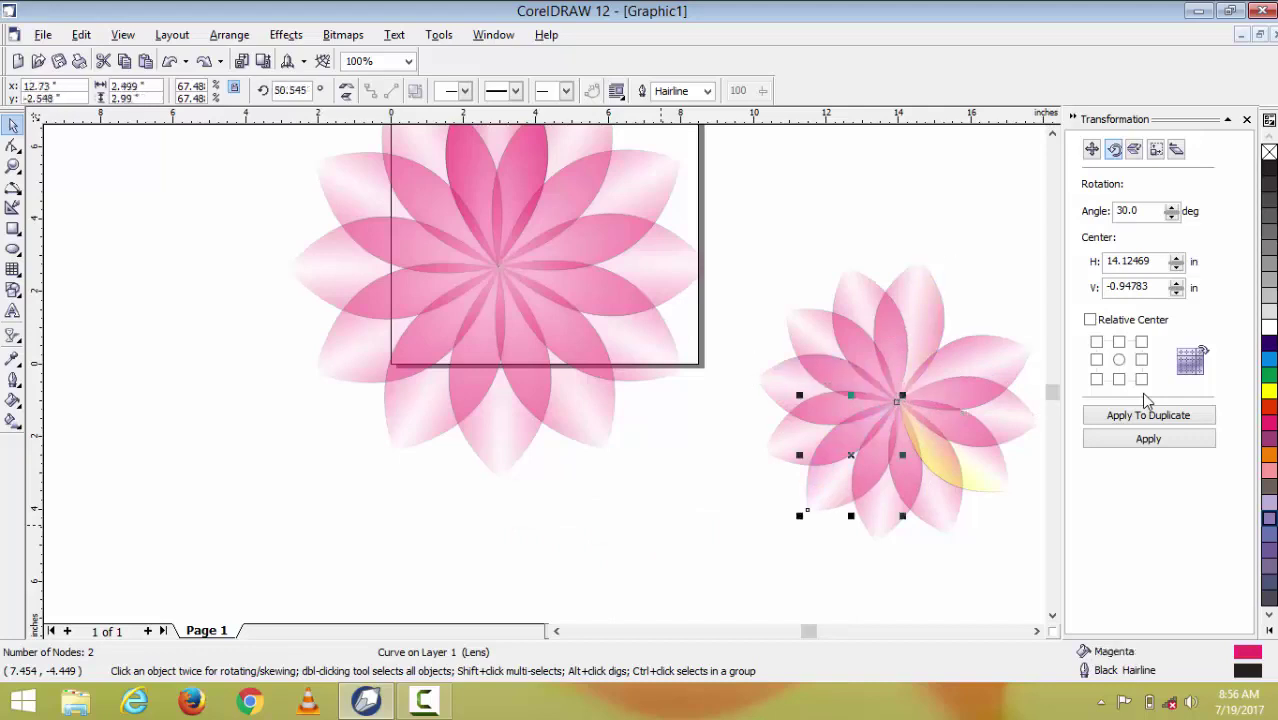
key(ctrl+z)
key(ctrl+z)
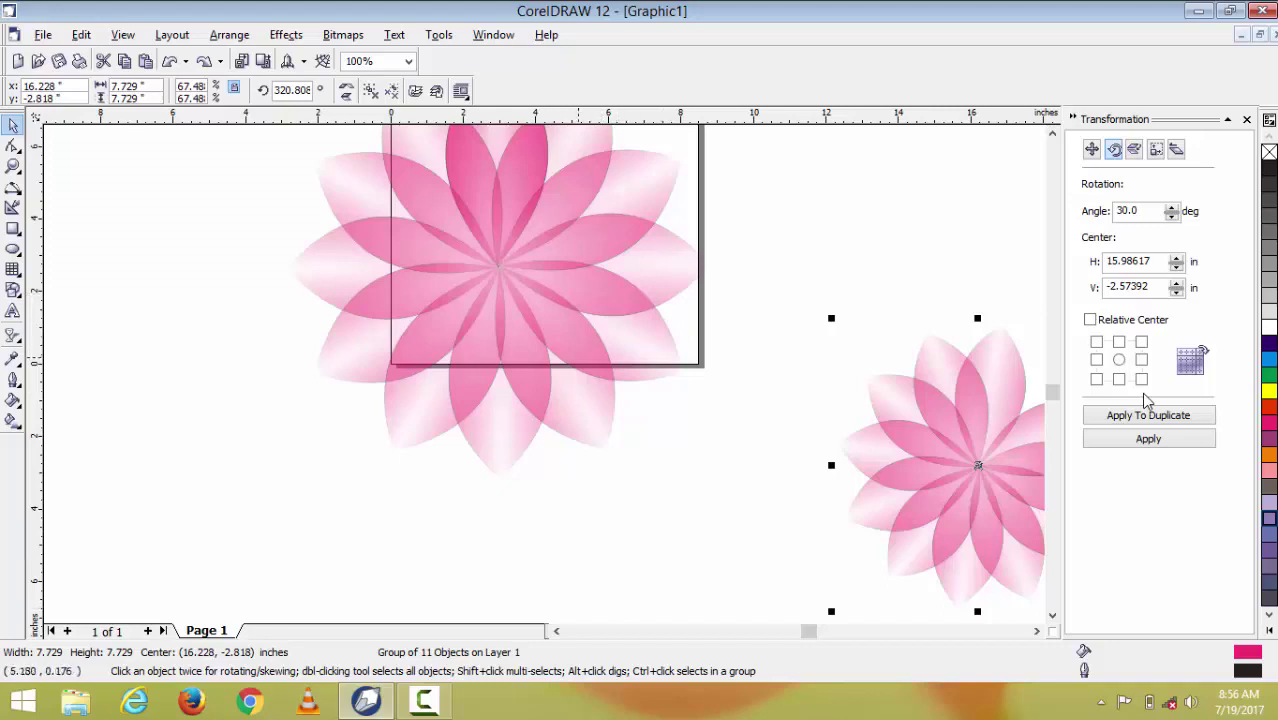
Ungroup the large flower and move its lowest petal out to the lower right, centred at about 8.4, -4 inches.
click(575, 370)
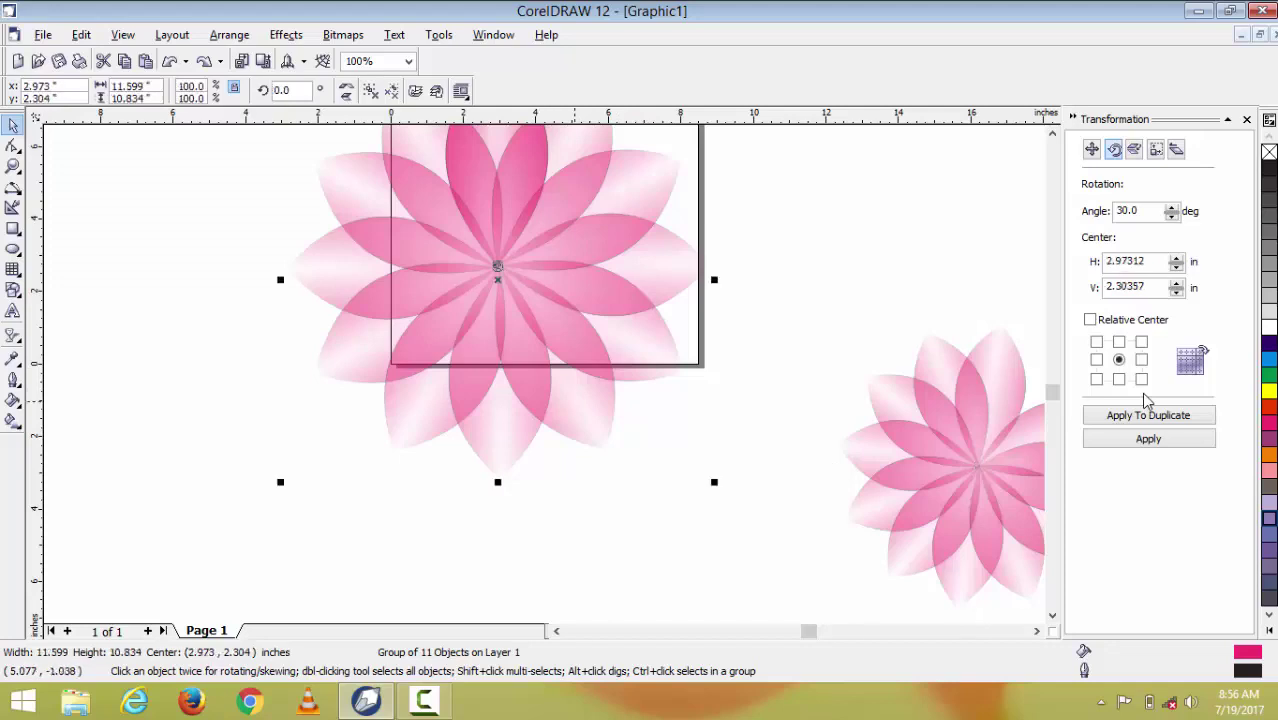
right_click(556, 288)
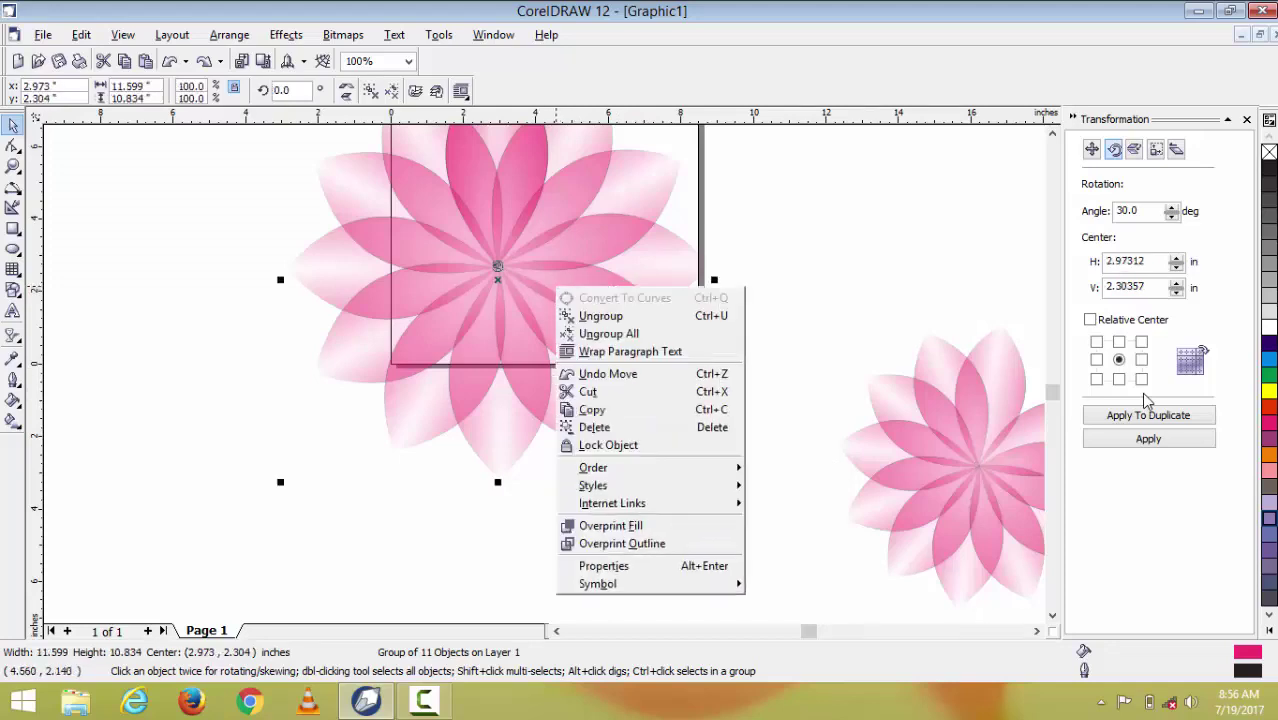
click(620, 315)
click(718, 350)
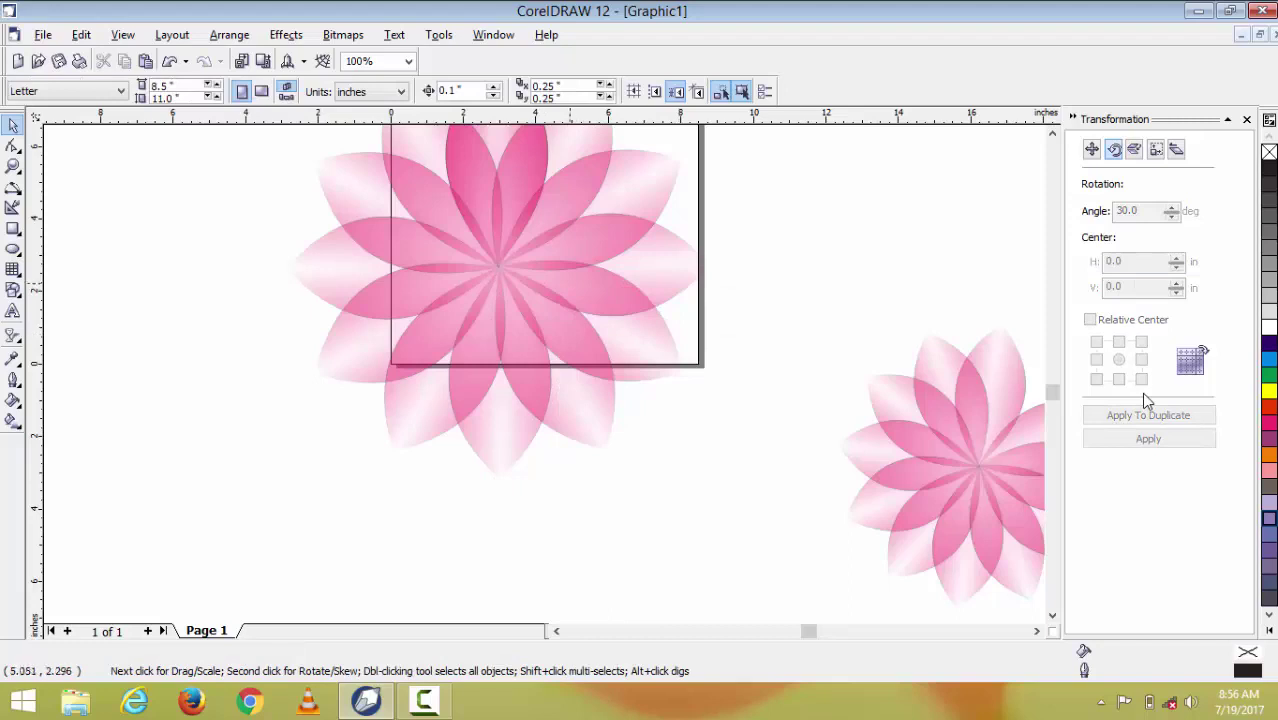
mouse_move(499, 411)
mouse_down()
mouse_move(470, 554)
mouse_move(714, 549)
mouse_move(694, 551)
mouse_up()
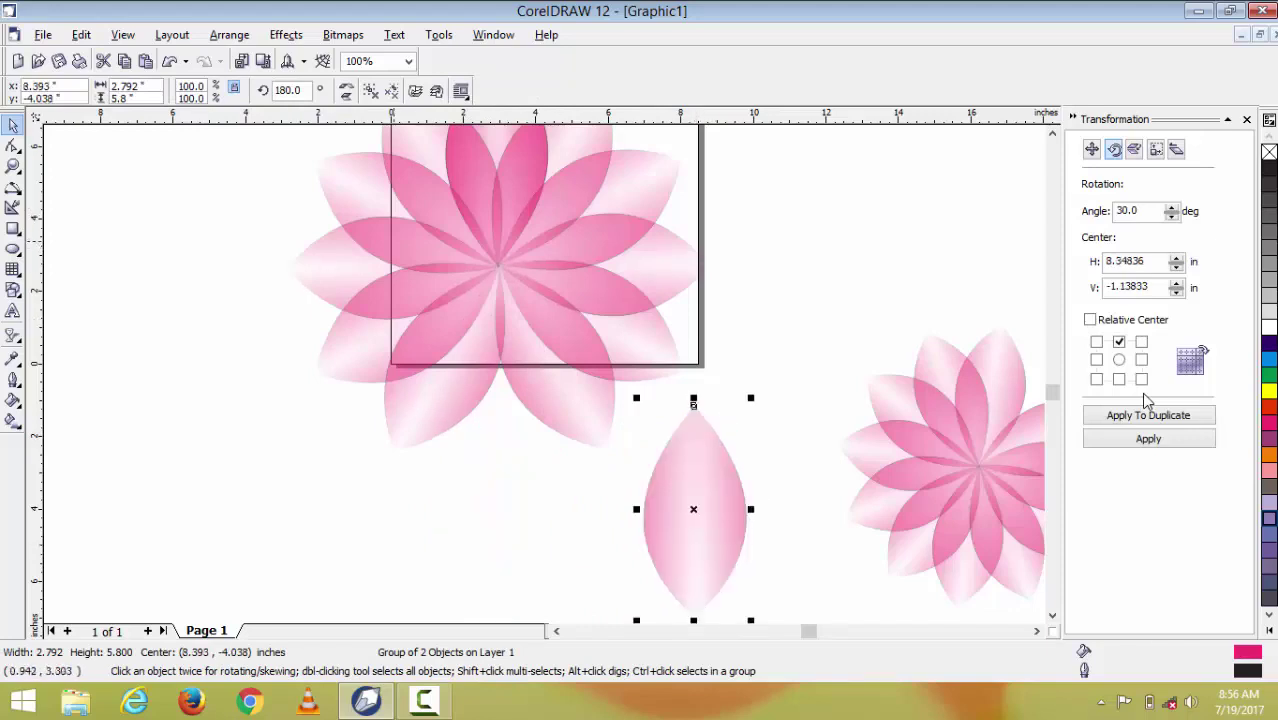
Select the whole smaller flower and delete it.
click(866, 433)
mouse_move(783, 325)
mouse_down()
mouse_move(953, 580)
mouse_move(1050, 590)
mouse_move(987, 565)
mouse_up()
key(Escape)
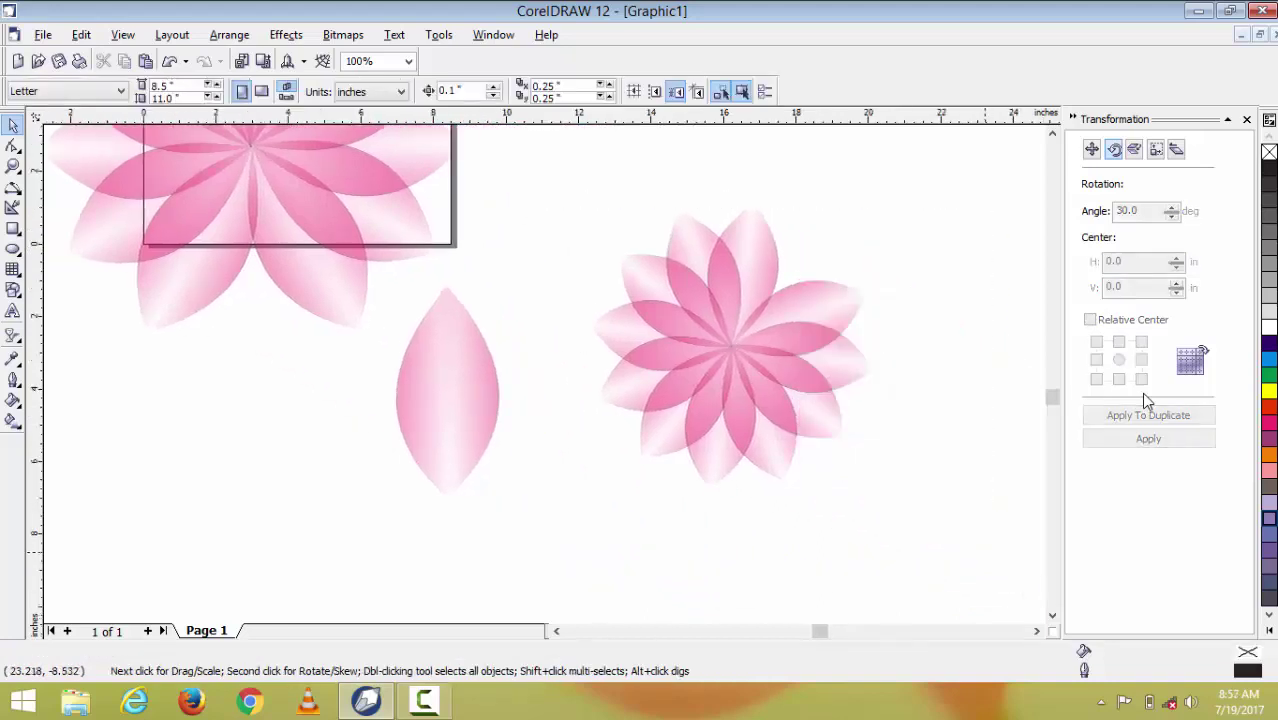
drag(930, 178, 578, 511)
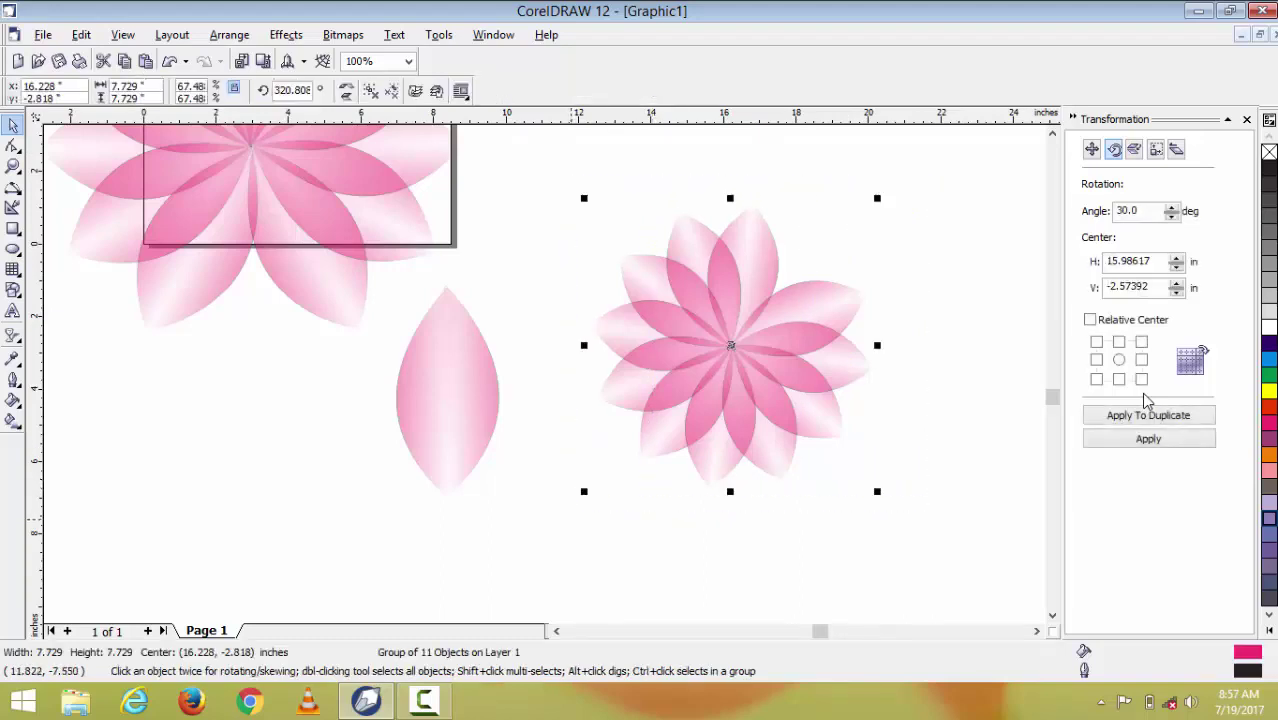
key(Delete)
Move the loose petal into the empty area, centred at about 16.4, -3.8 inches, and ungroup it into its two halves.
drag(409, 428, 717, 419)
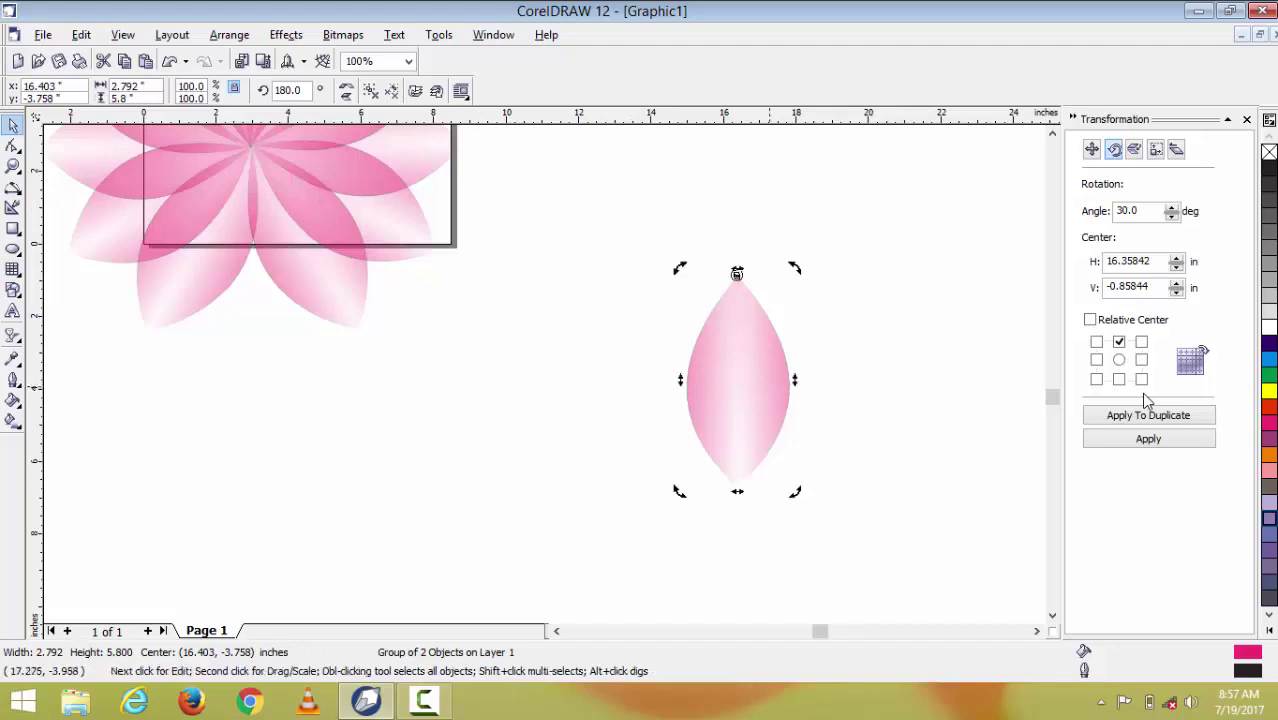
click(757, 373)
key(Escape)
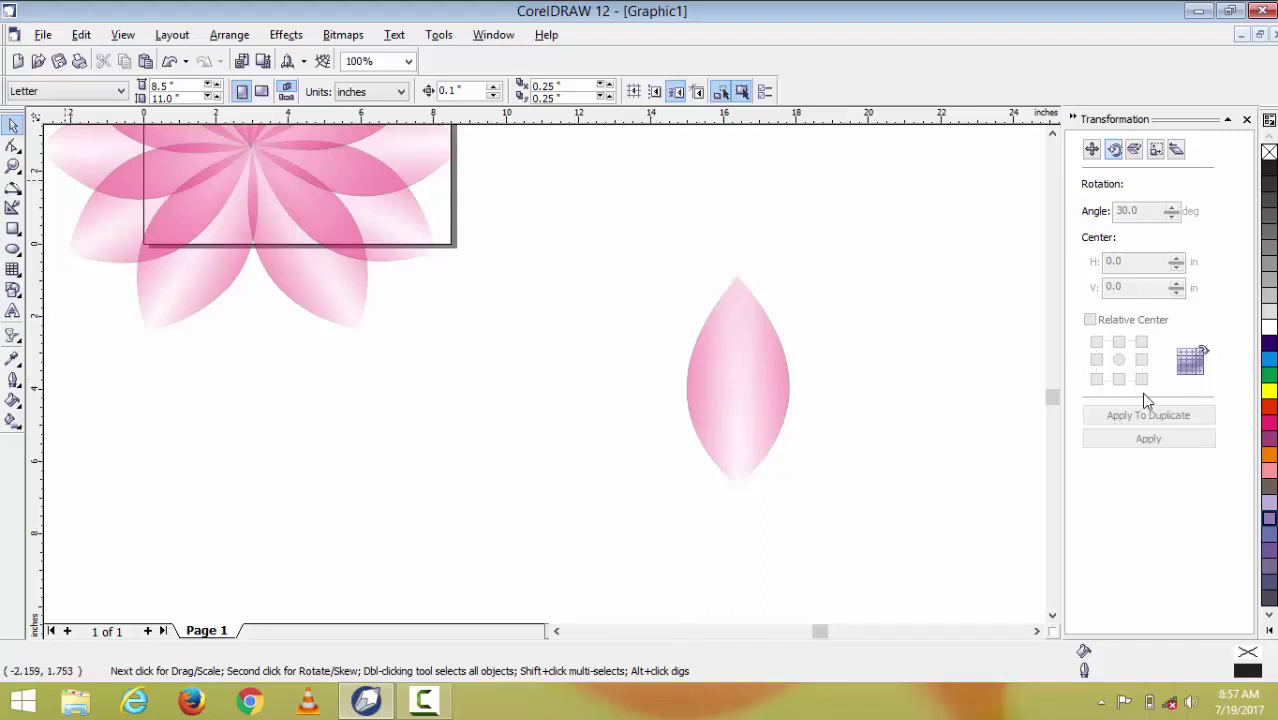
click(766, 358)
right_click(754, 348)
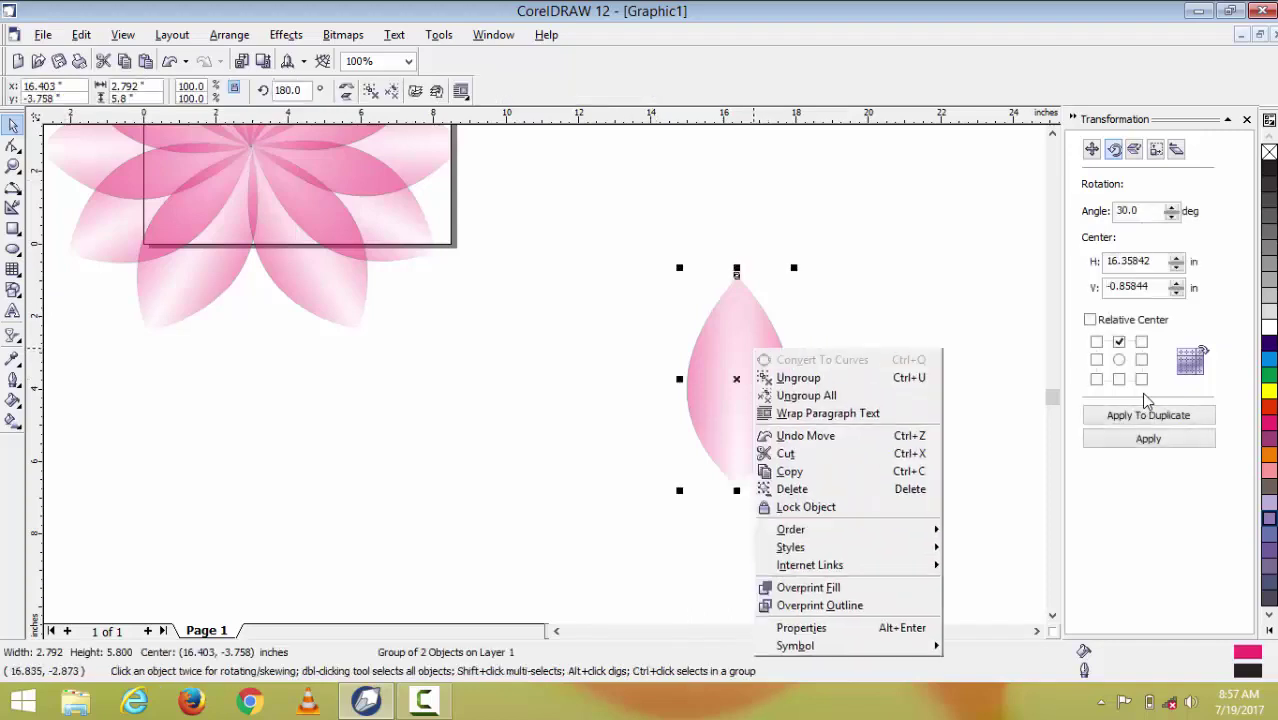
click(798, 378)
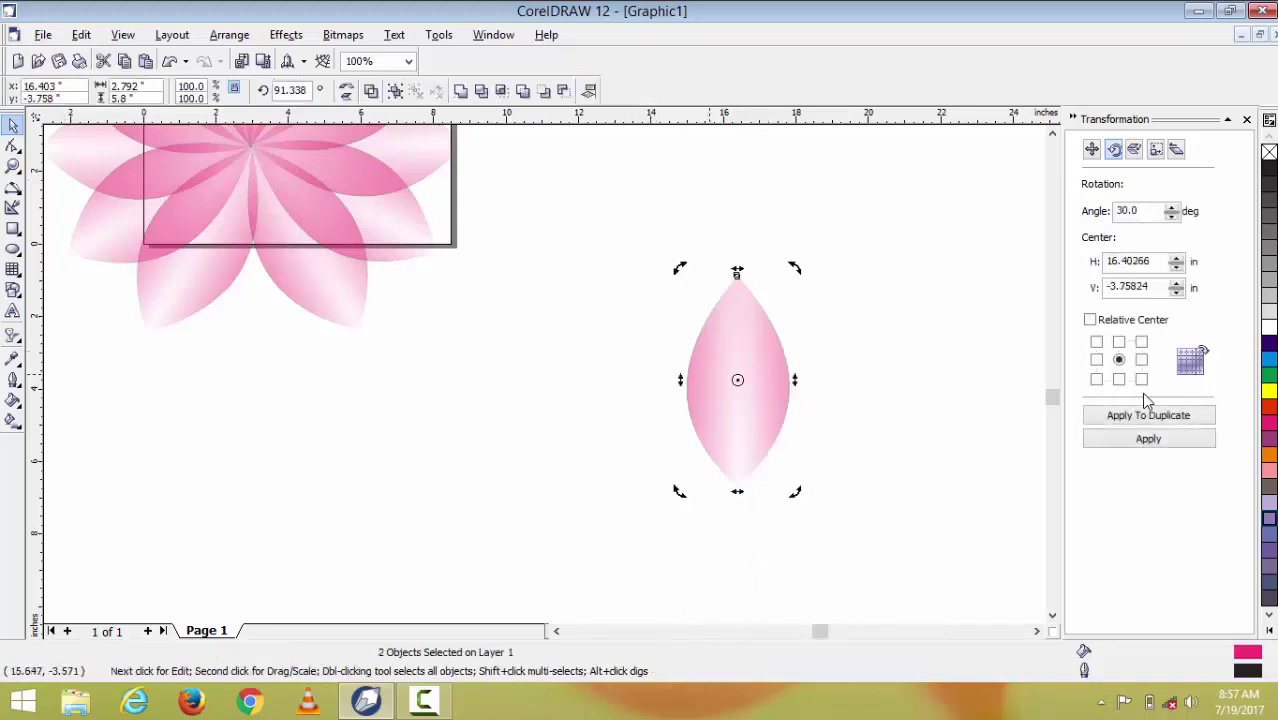
key(Escape)
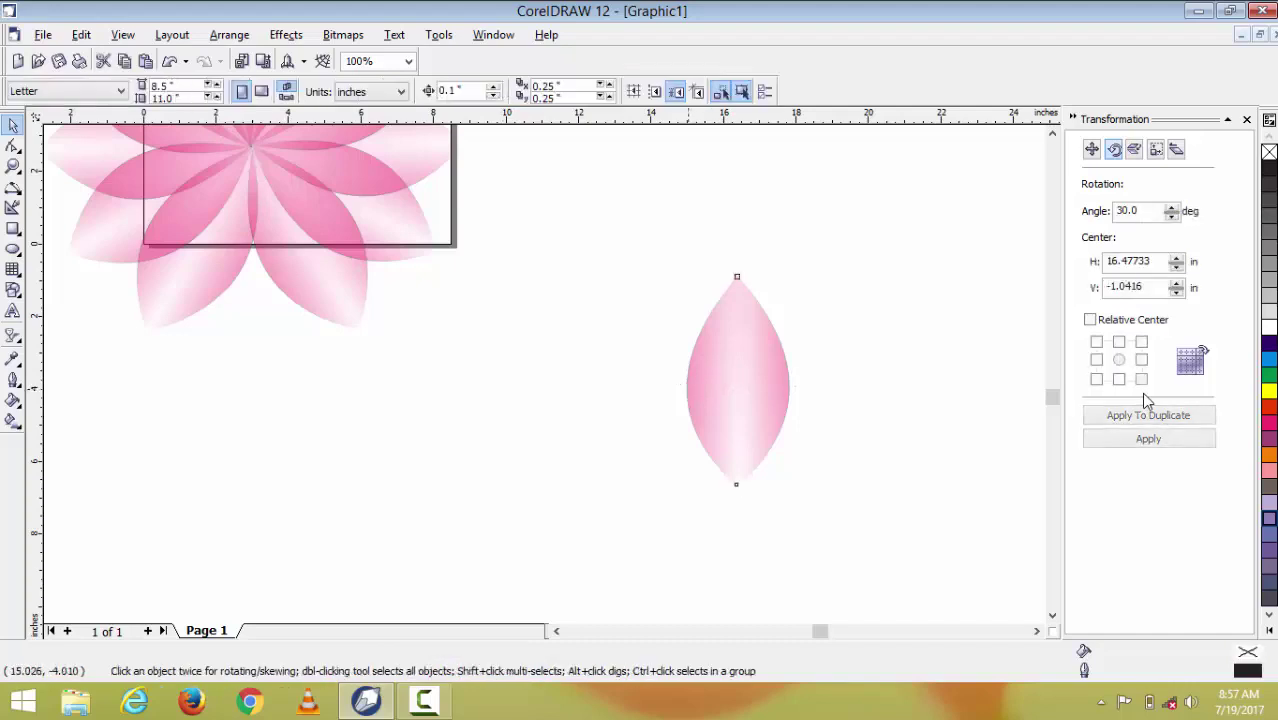
Fill the loose petal's left half with Blue and its right half with Red.
key(Tab)
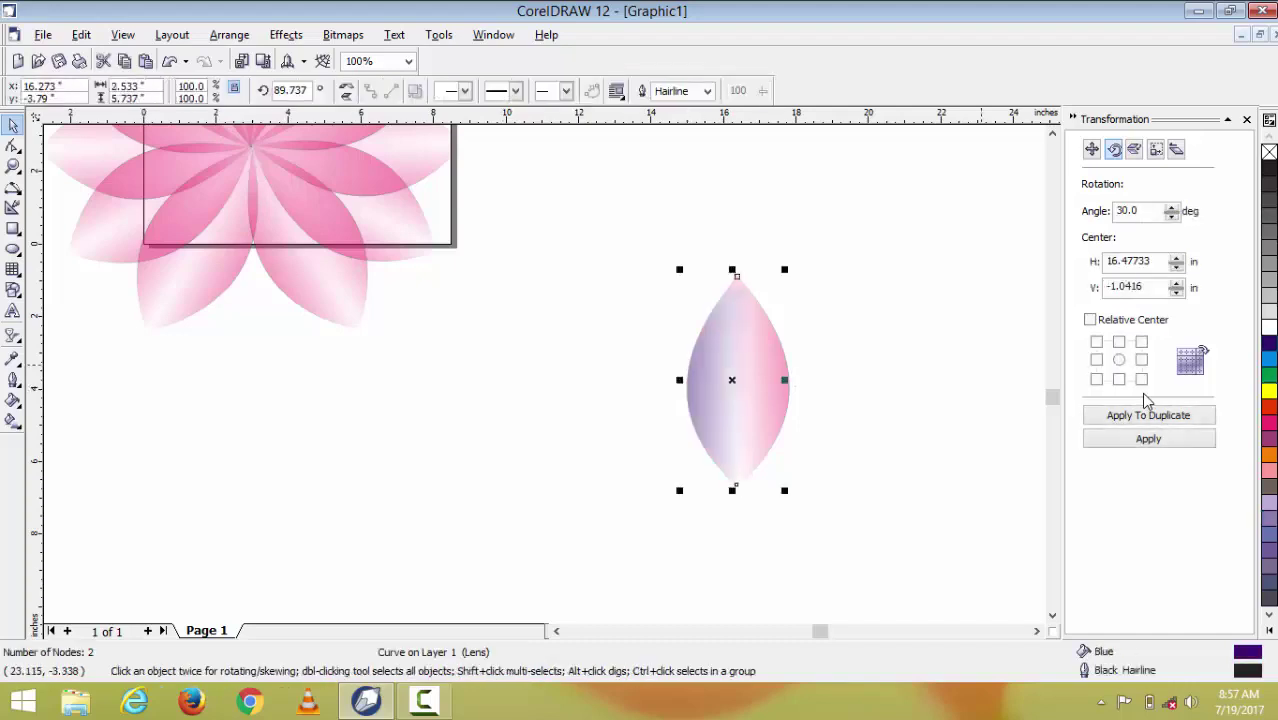
click(788, 391)
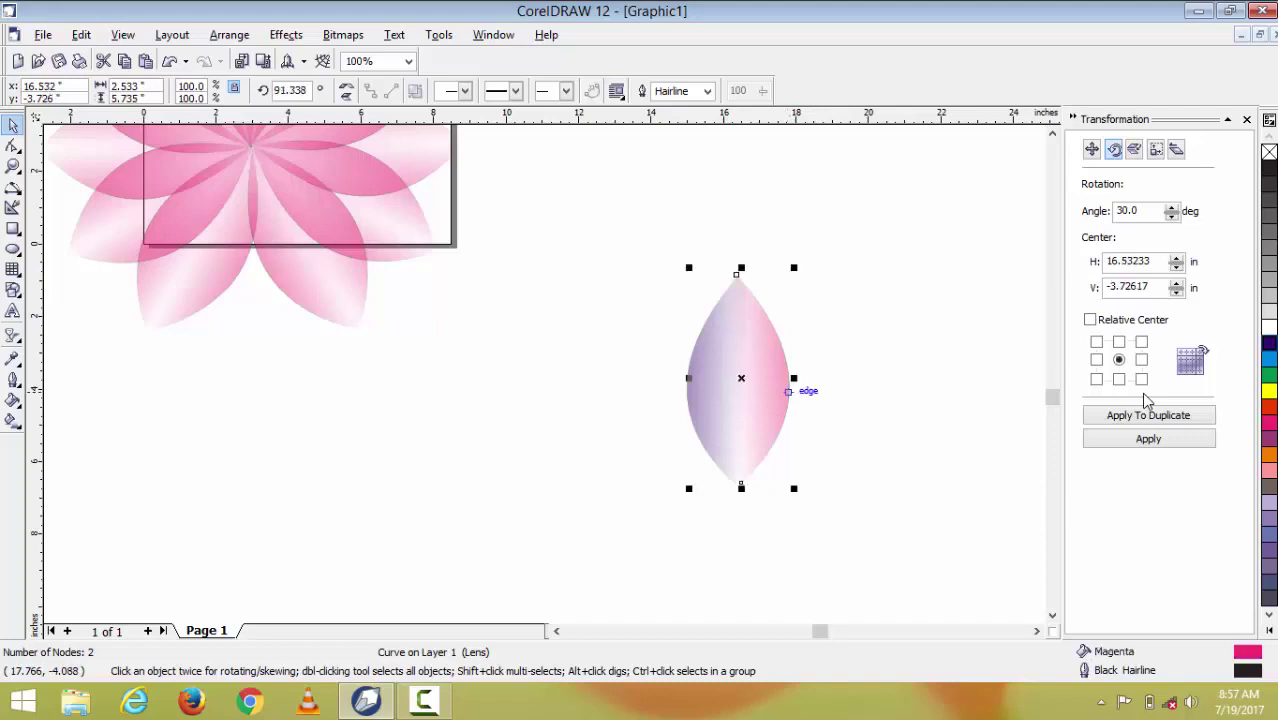
click(1268, 375)
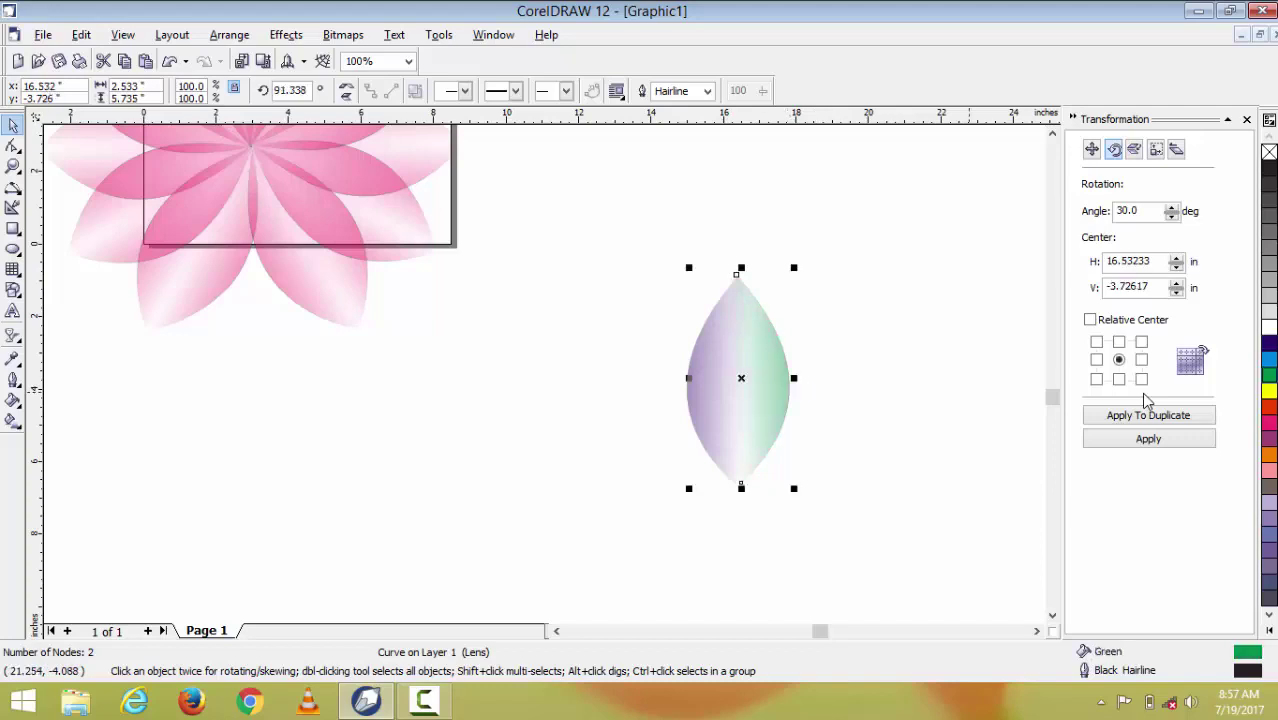
click(1268, 407)
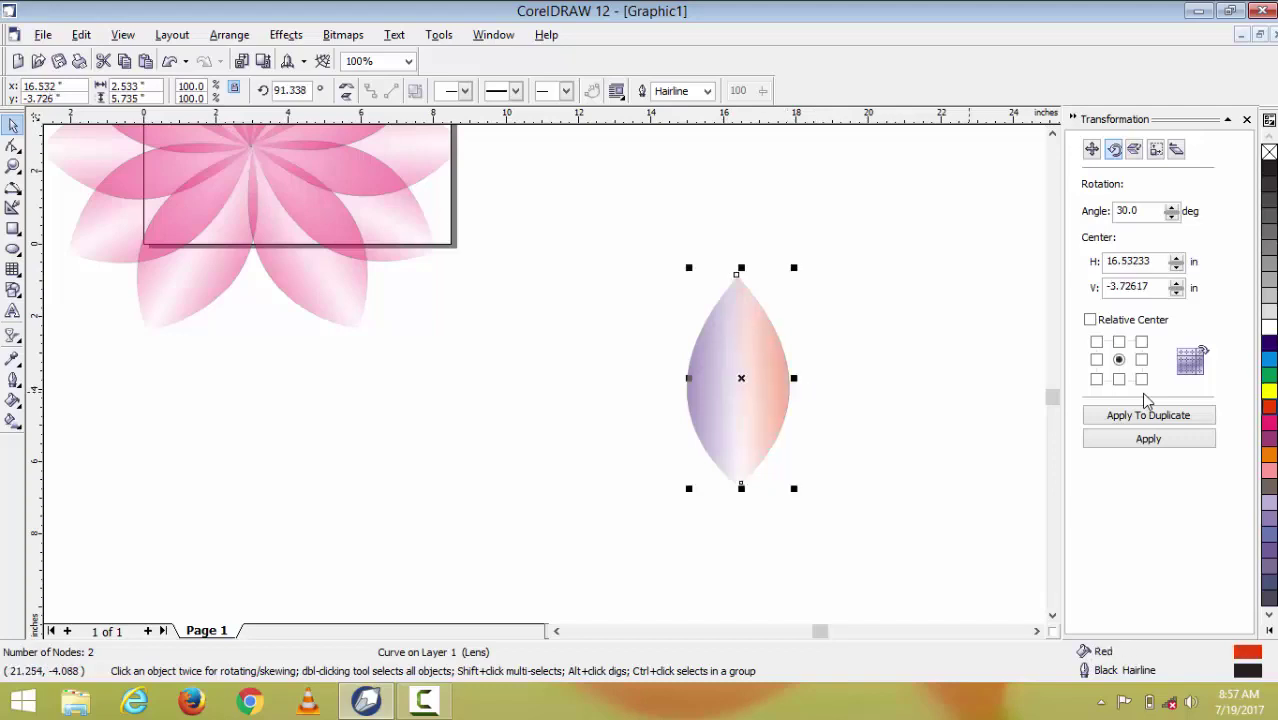
Select both recoloured petal halves and group them into one object.
drag(636, 257, 842, 510)
right_click(738, 392)
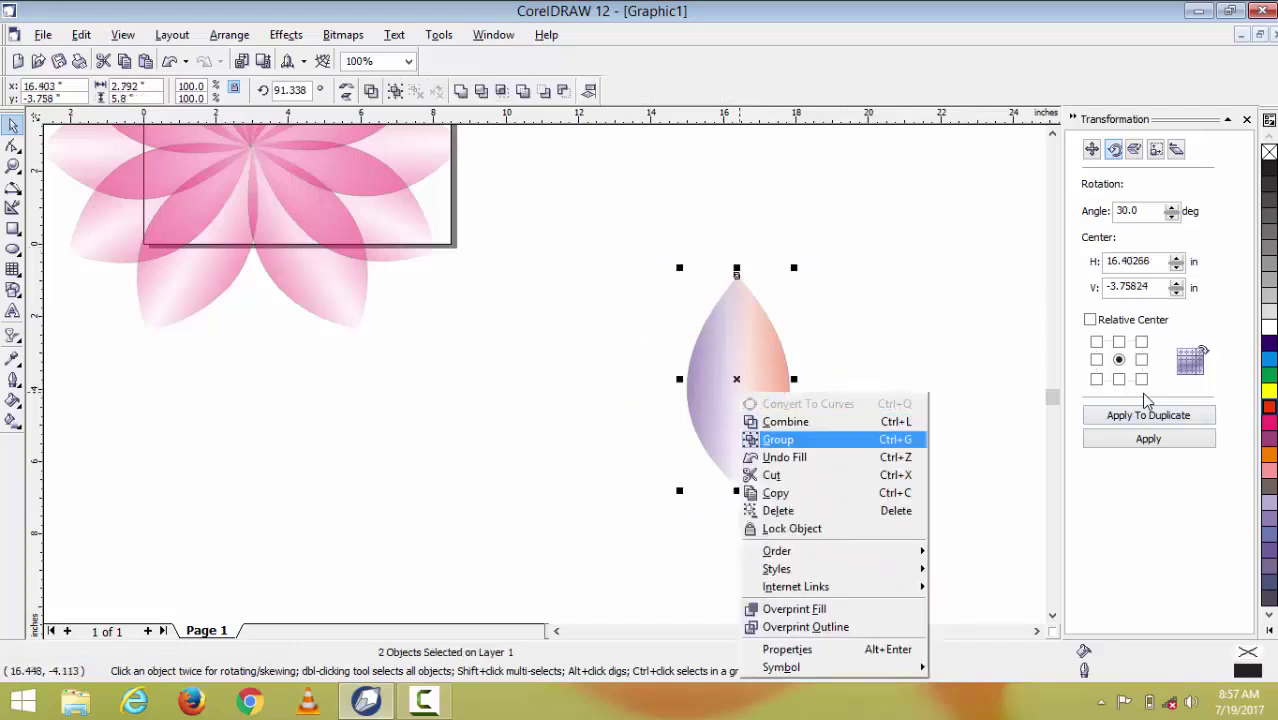
click(778, 439)
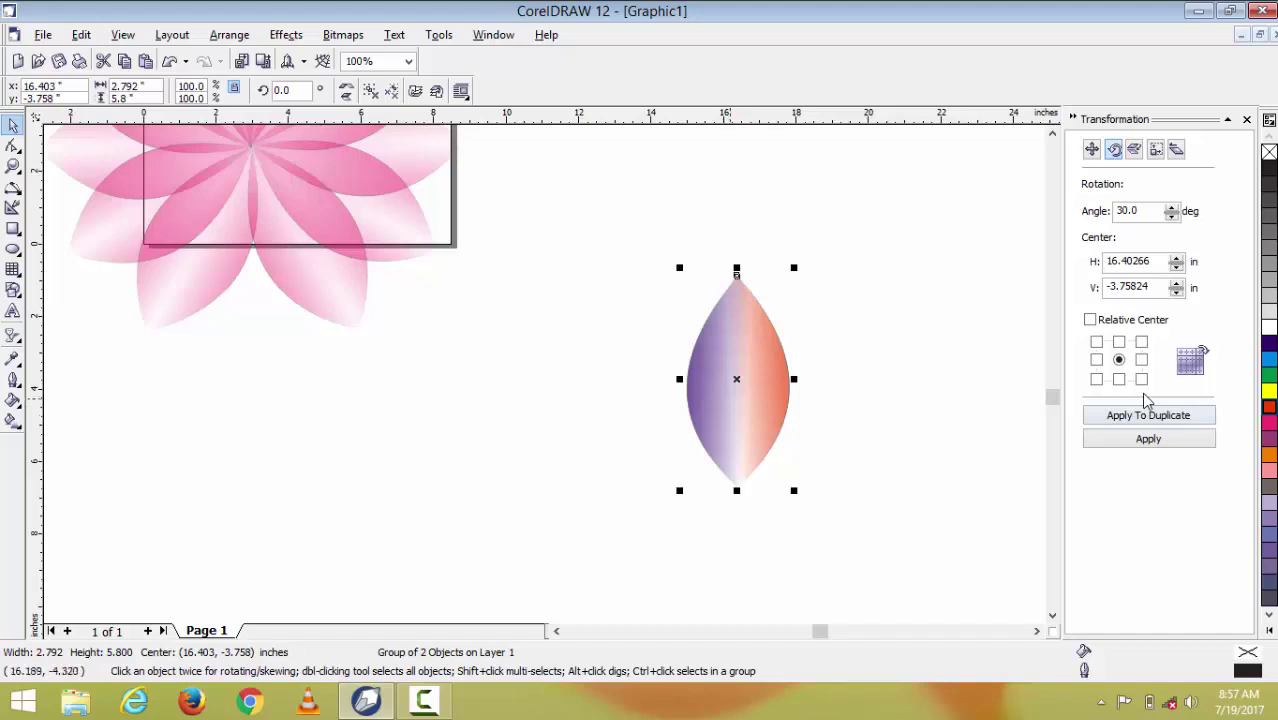
Move the blue-and-red petal's rotation centre to its bottom tip and apply 30-degree rotated duplicates until the petals complete a full circle.
click(738, 384)
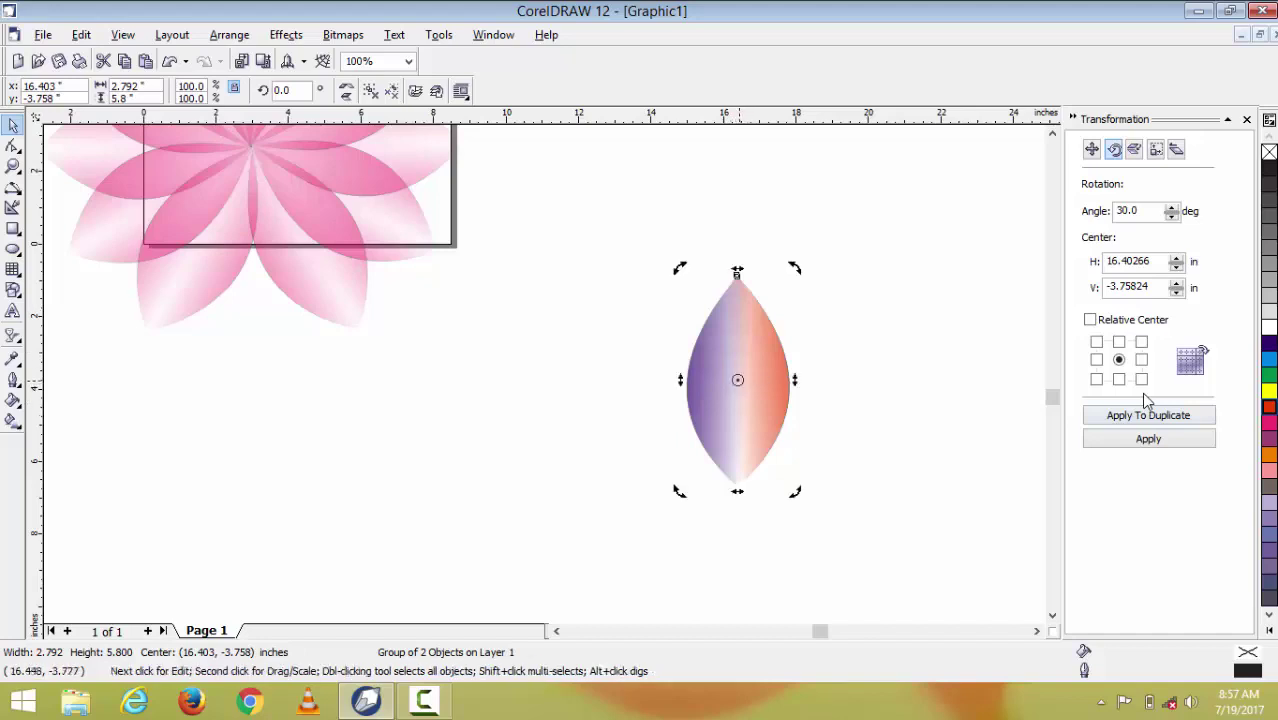
drag(738, 379, 737, 485)
click(1146, 410)
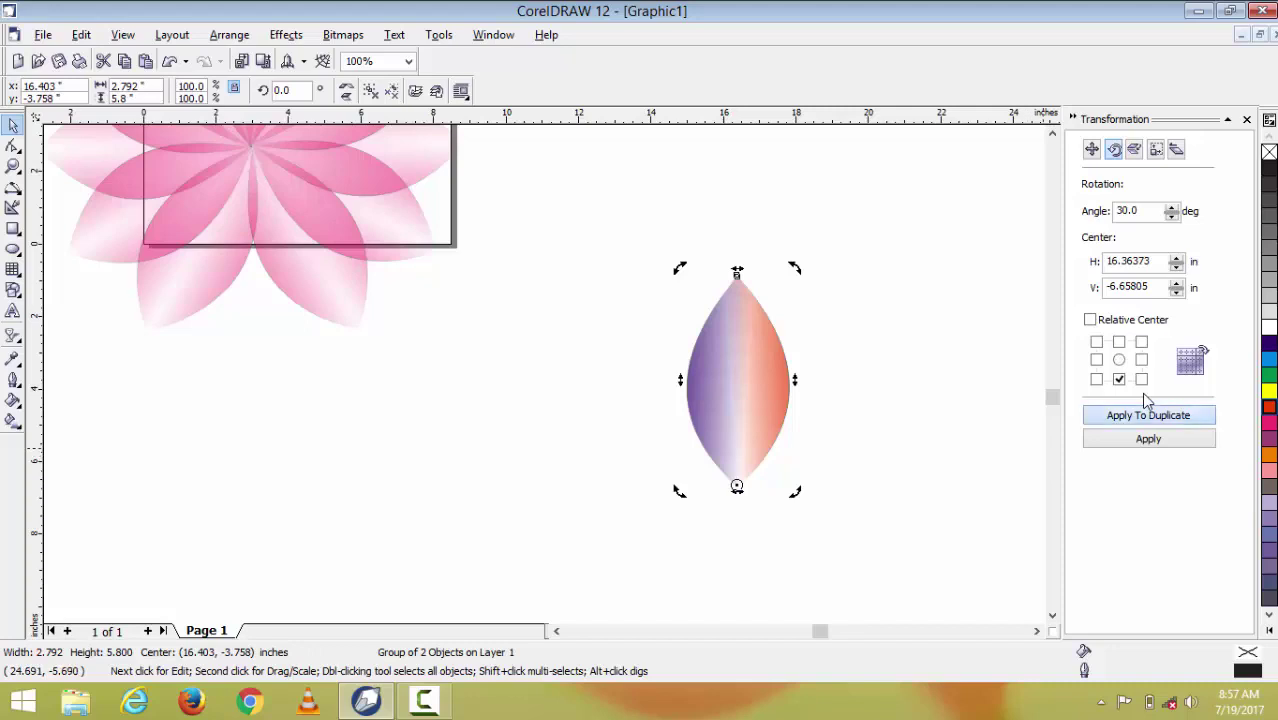
click(1146, 410)
click(1146, 410)
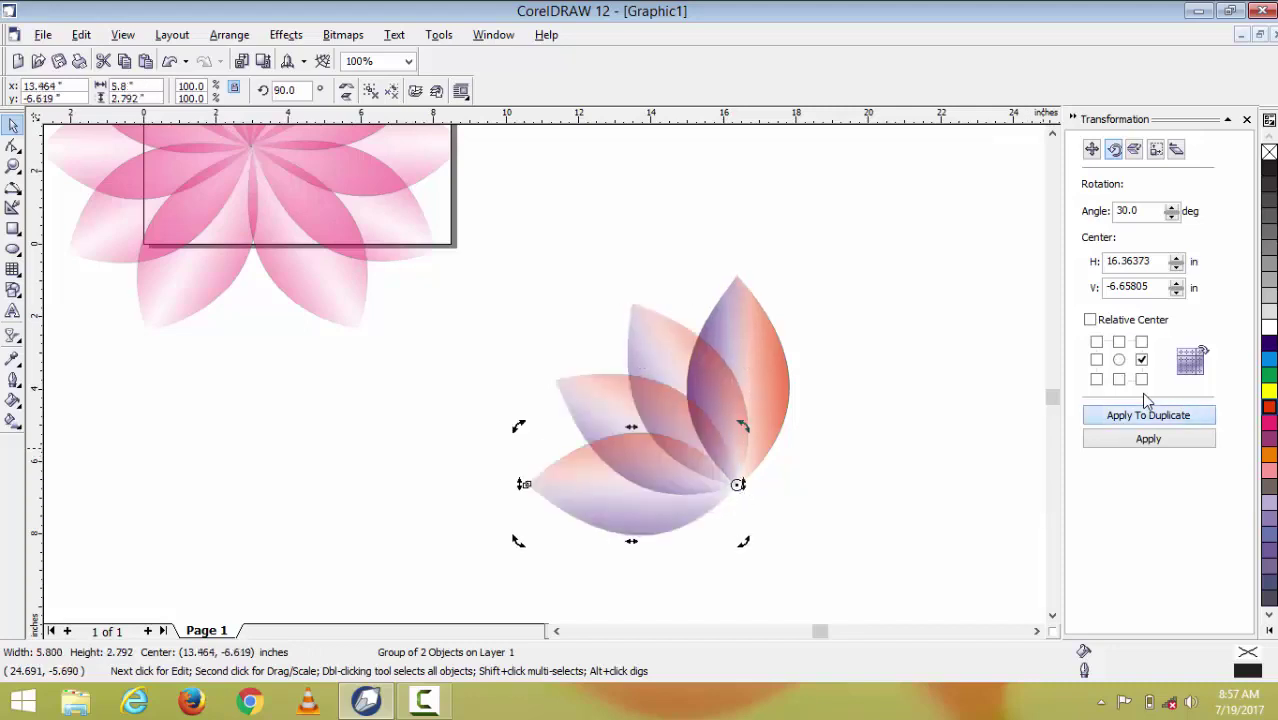
click(1146, 410)
click(1146, 410)
click(1146, 410)
click(1146, 408)
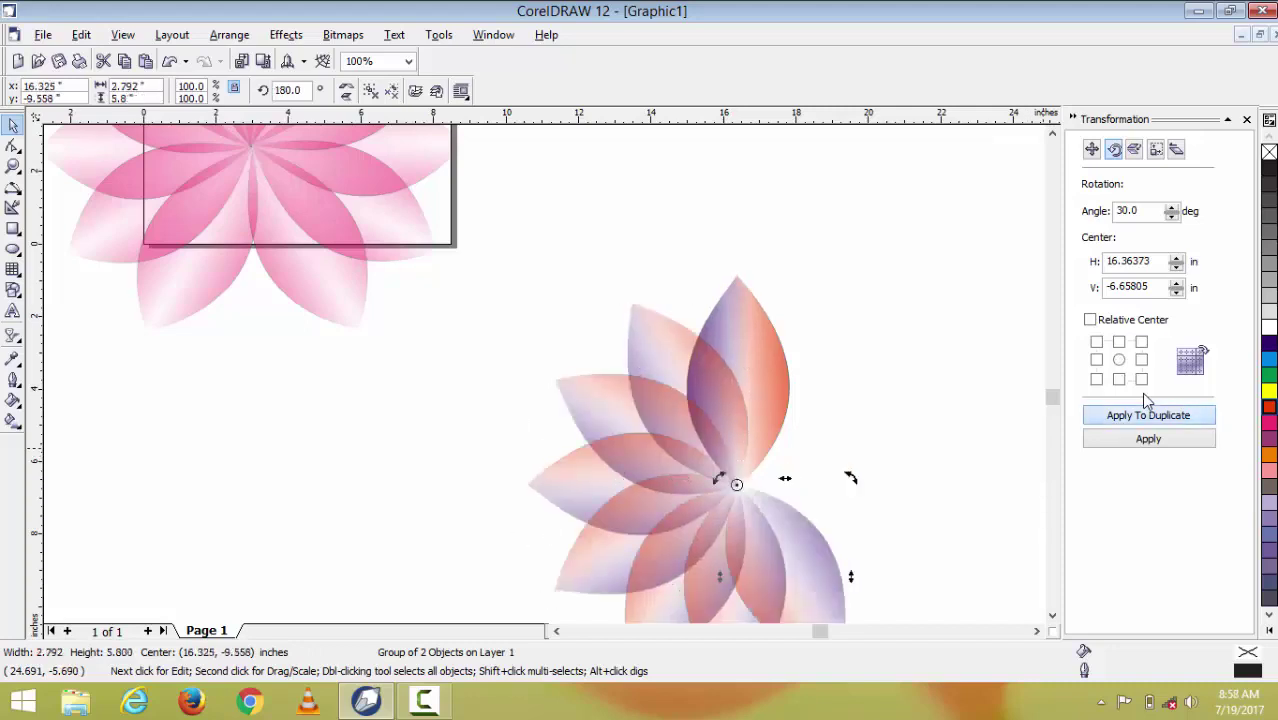
click(1146, 408)
click(1146, 408)
click(1146, 410)
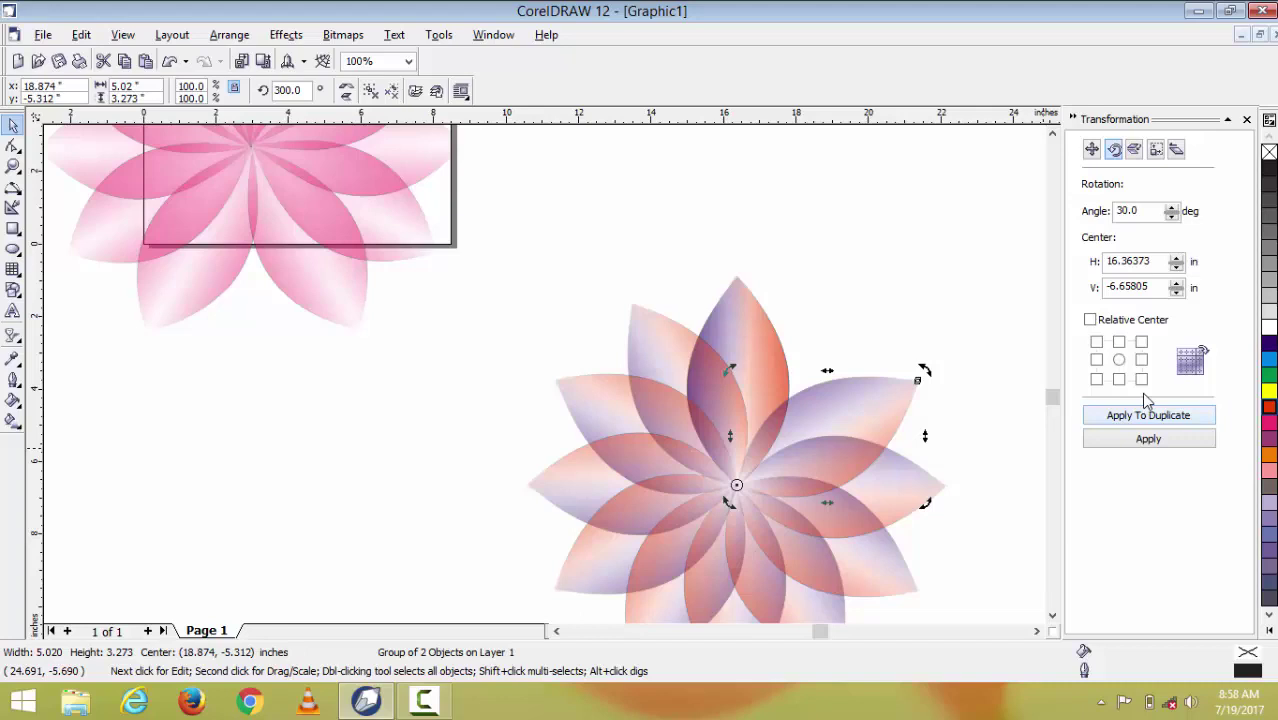
scroll(1147, 400, down, 2)
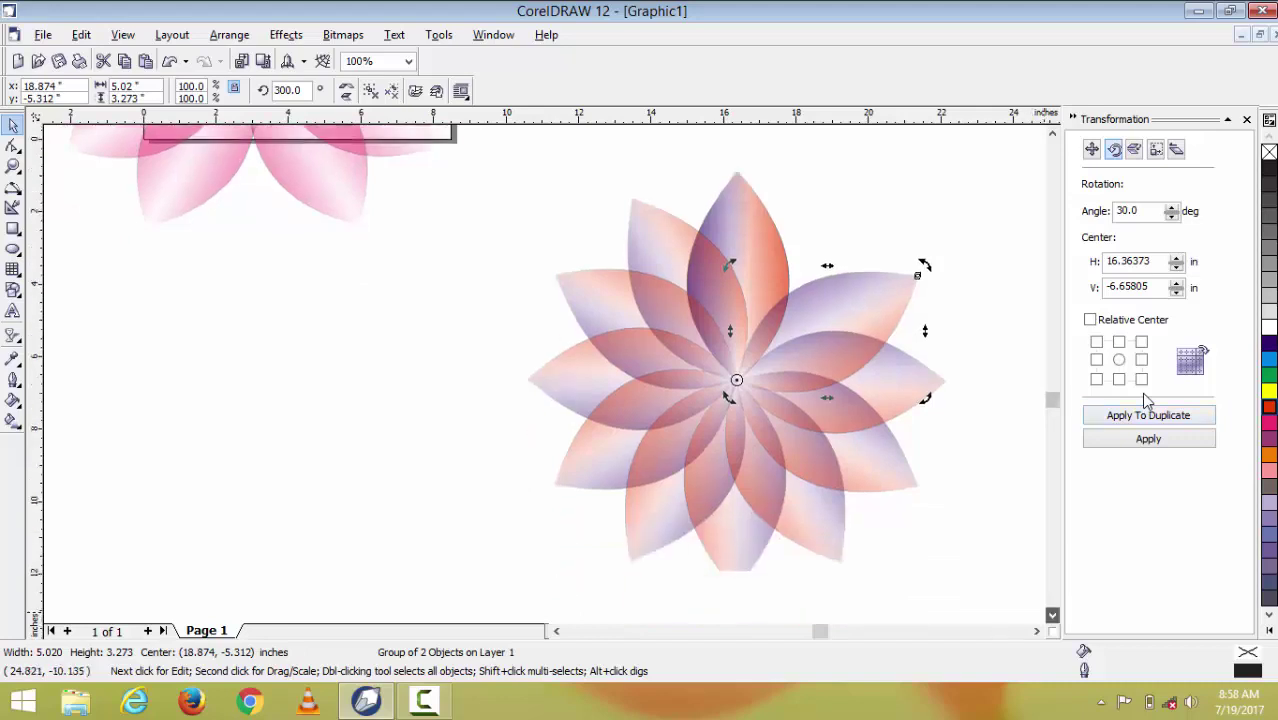
scroll(1147, 400, down, 1)
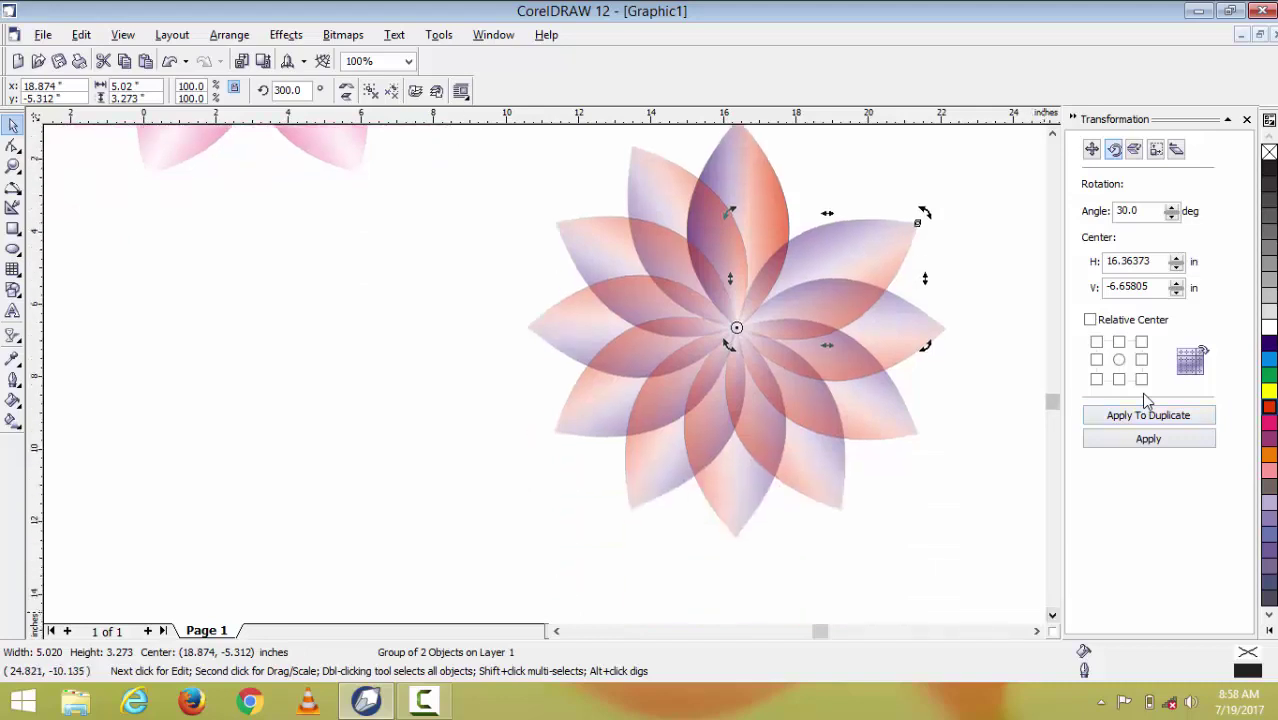
click(1146, 405)
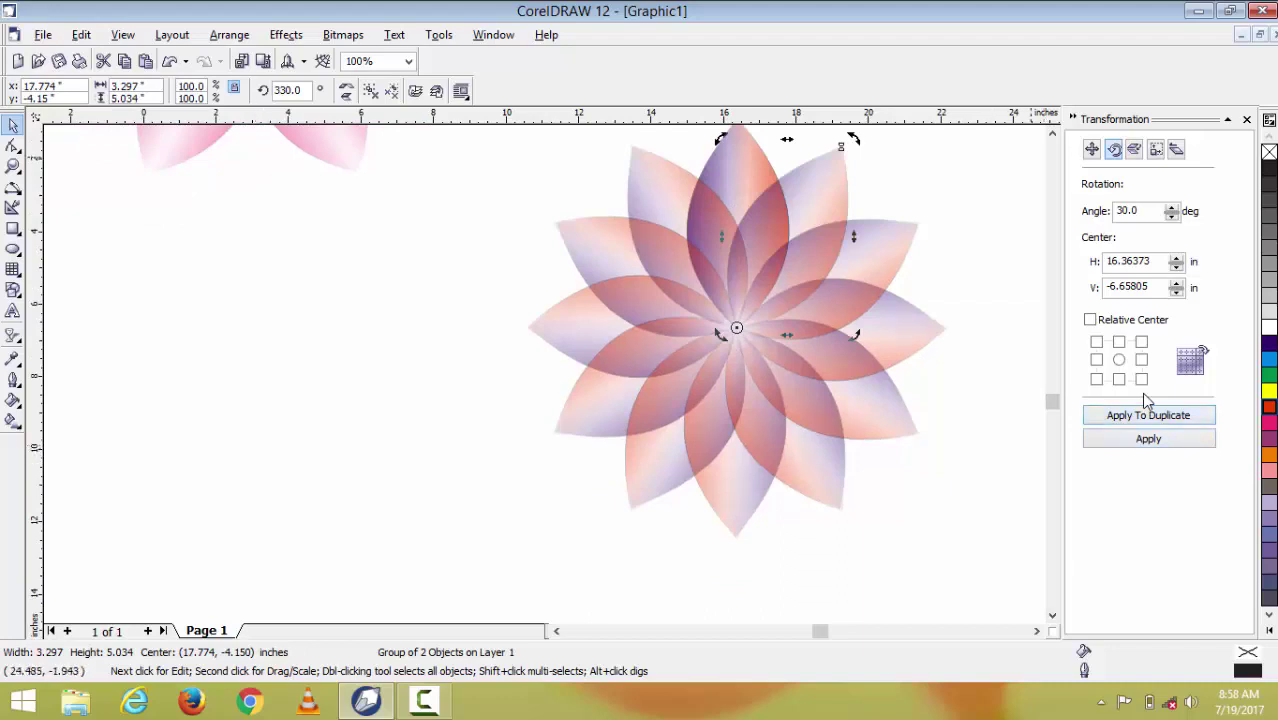
Select all petals of the blue-and-red flower and group them into one object.
scroll(1146, 400, up, 2)
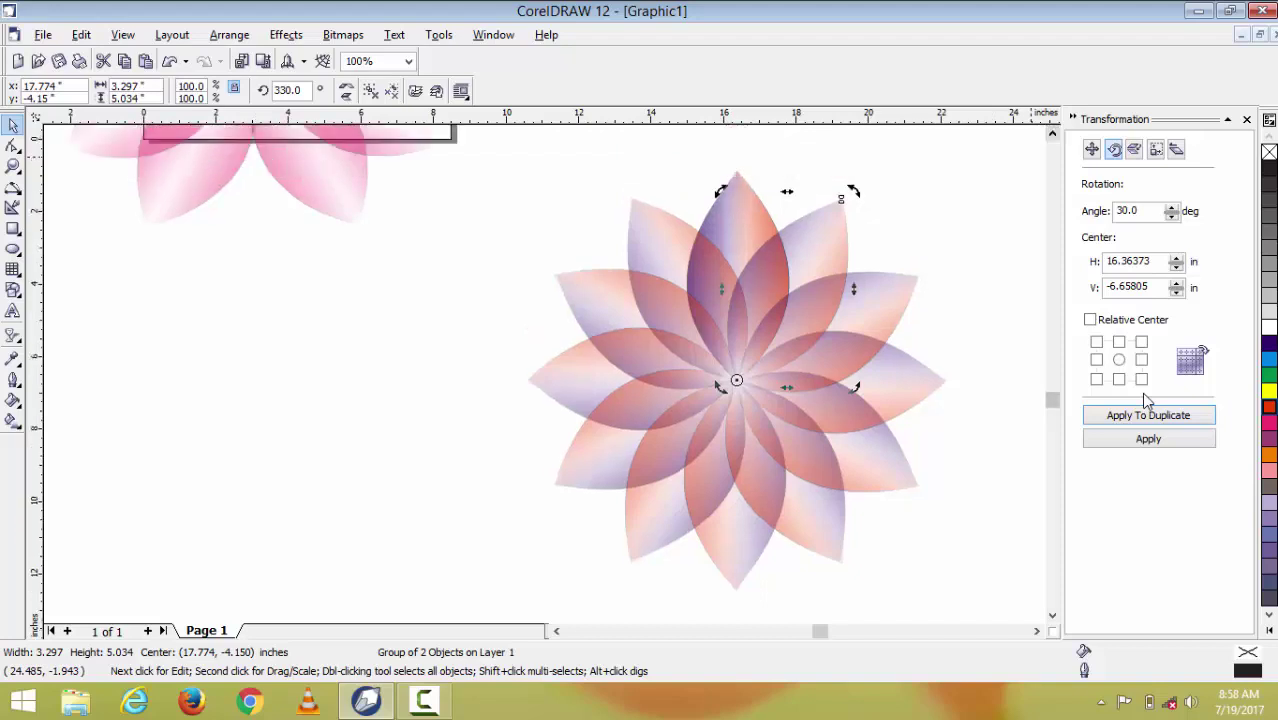
mouse_move(466, 161)
mouse_down()
mouse_move(489, 227)
mouse_move(866, 541)
mouse_move(984, 586)
mouse_move(996, 607)
mouse_up()
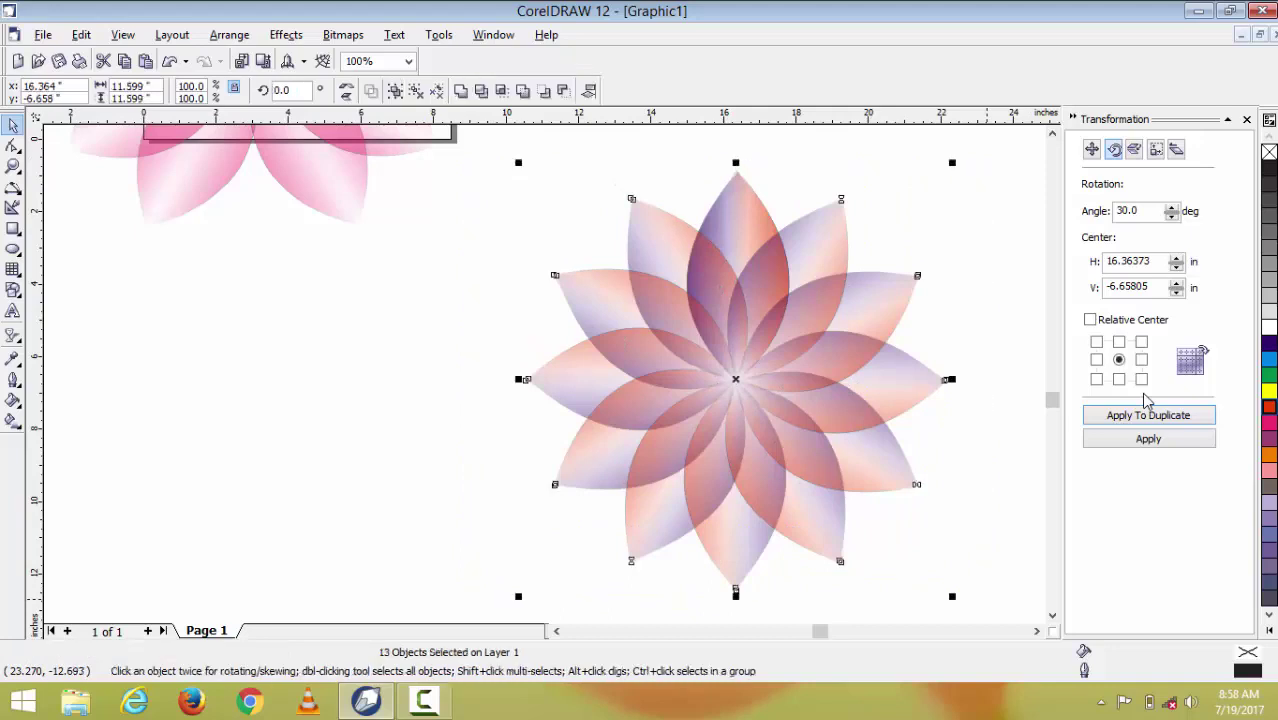
right_click(751, 387)
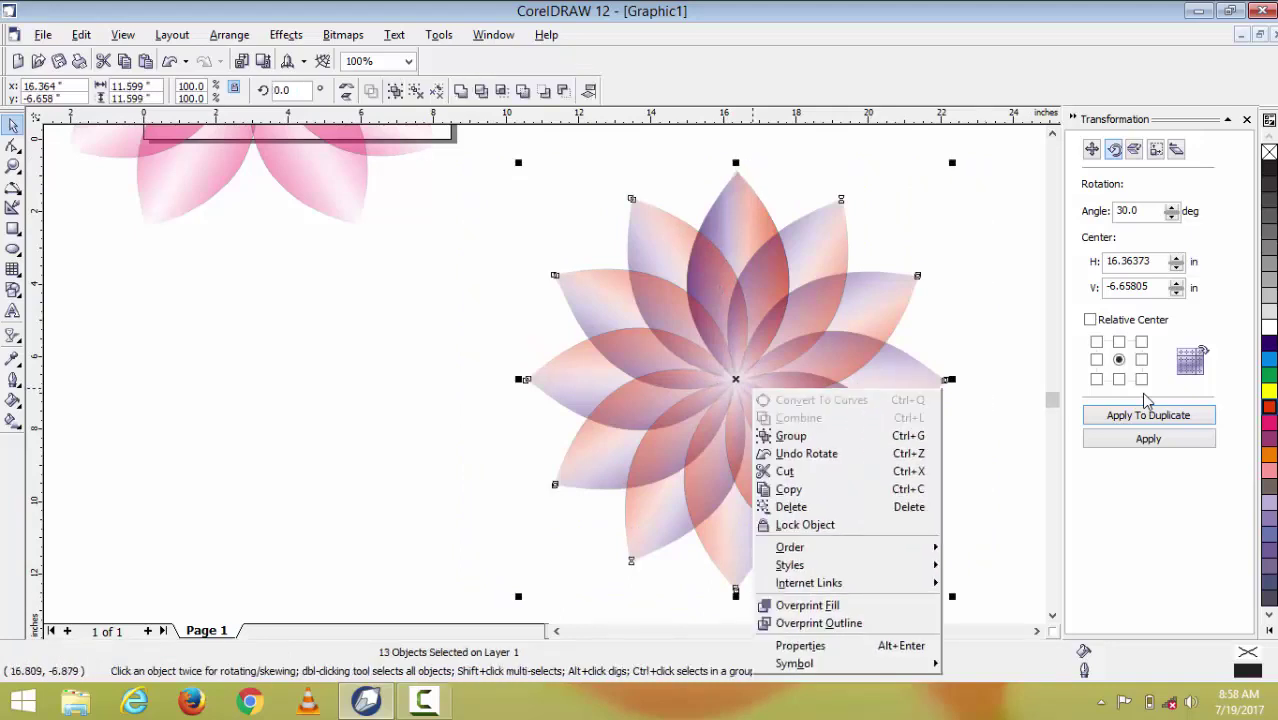
click(790, 436)
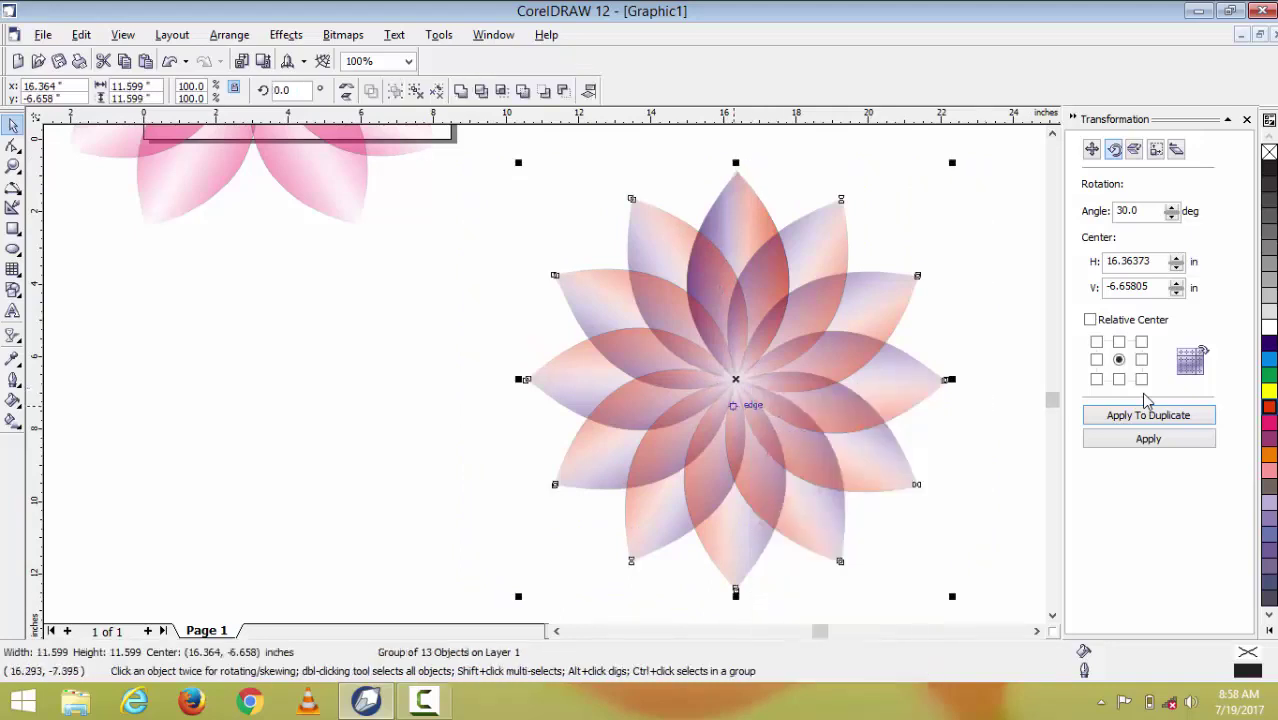
click(864, 520)
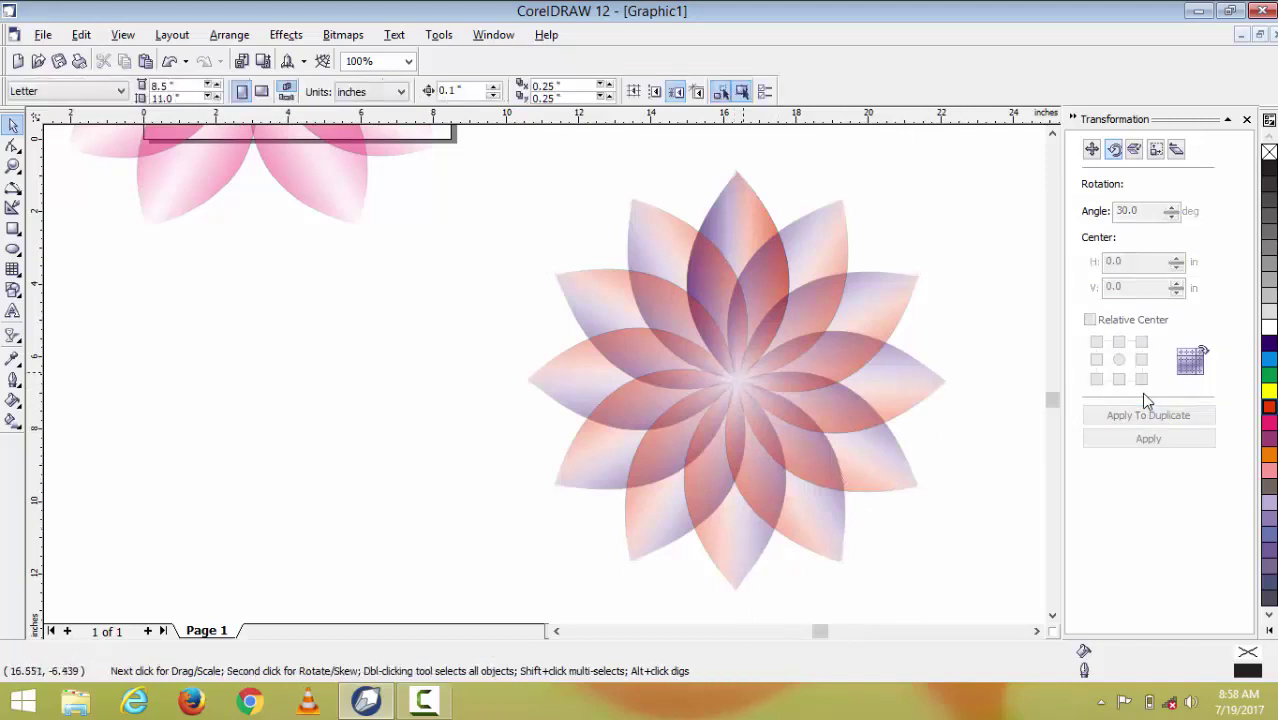
Scale the grouped blue-and-red flower down about its centre to about 7.3 by 7.3 inches.
click(797, 448)
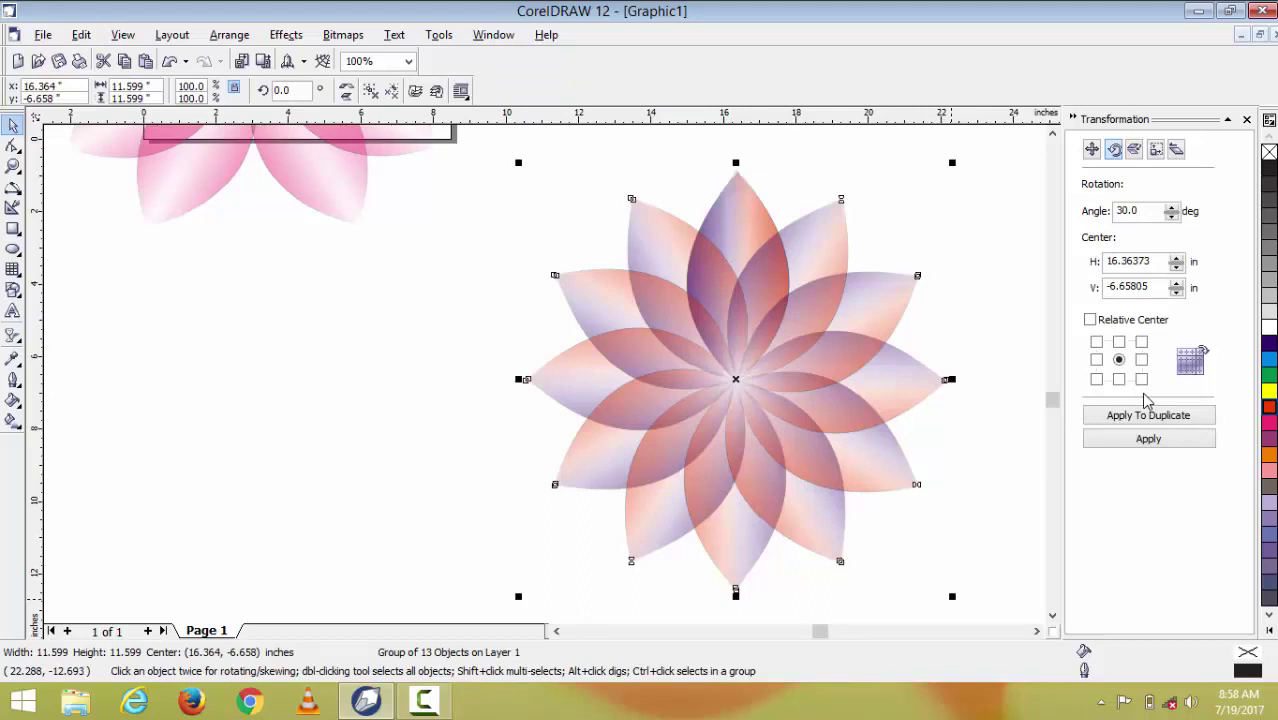
drag(952, 596, 948, 581)
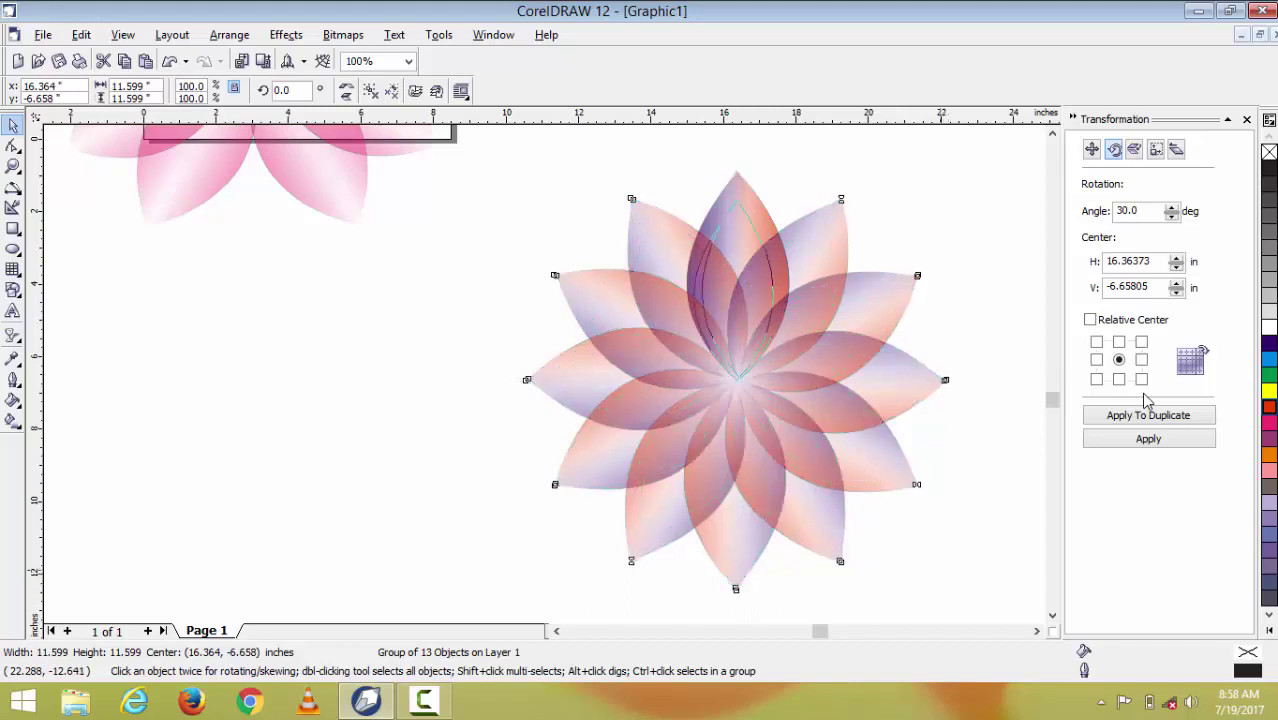
drag(922, 536, 909, 512)
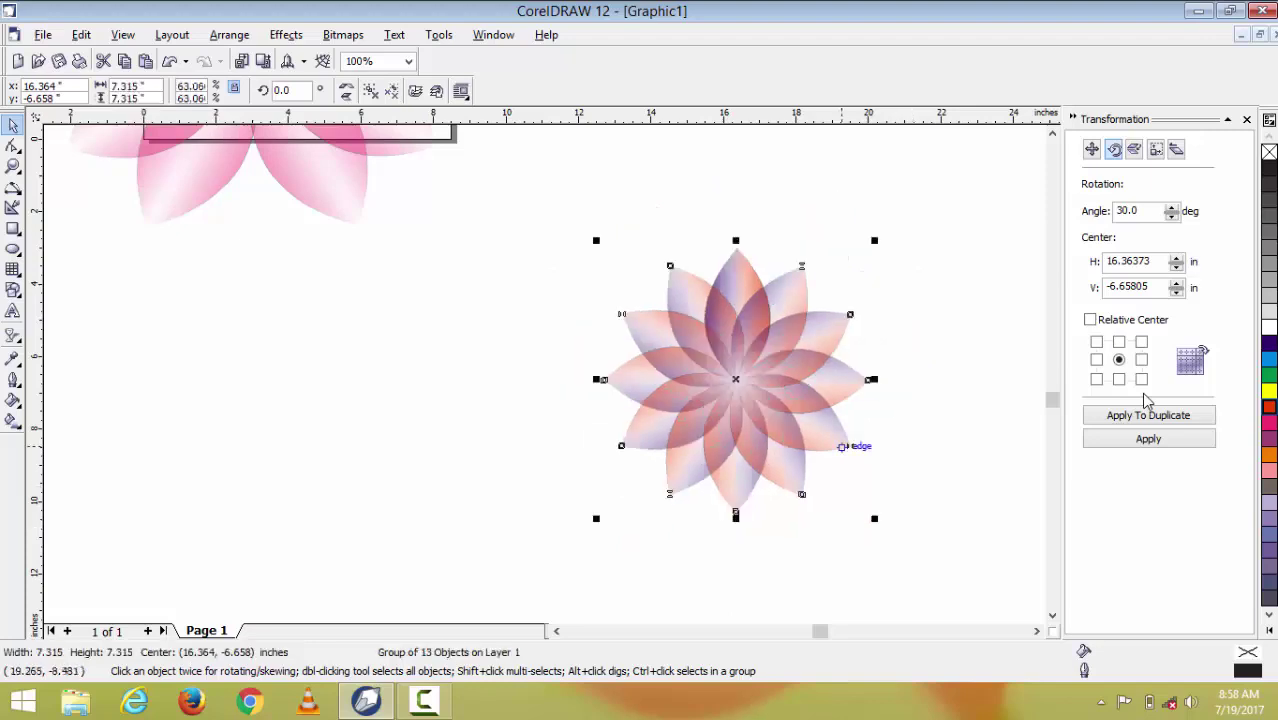
Duplicate the blue-and-red flower in place and shrink the copy about its centre to about 4.3 by 4.3 inches.
click(1147, 402)
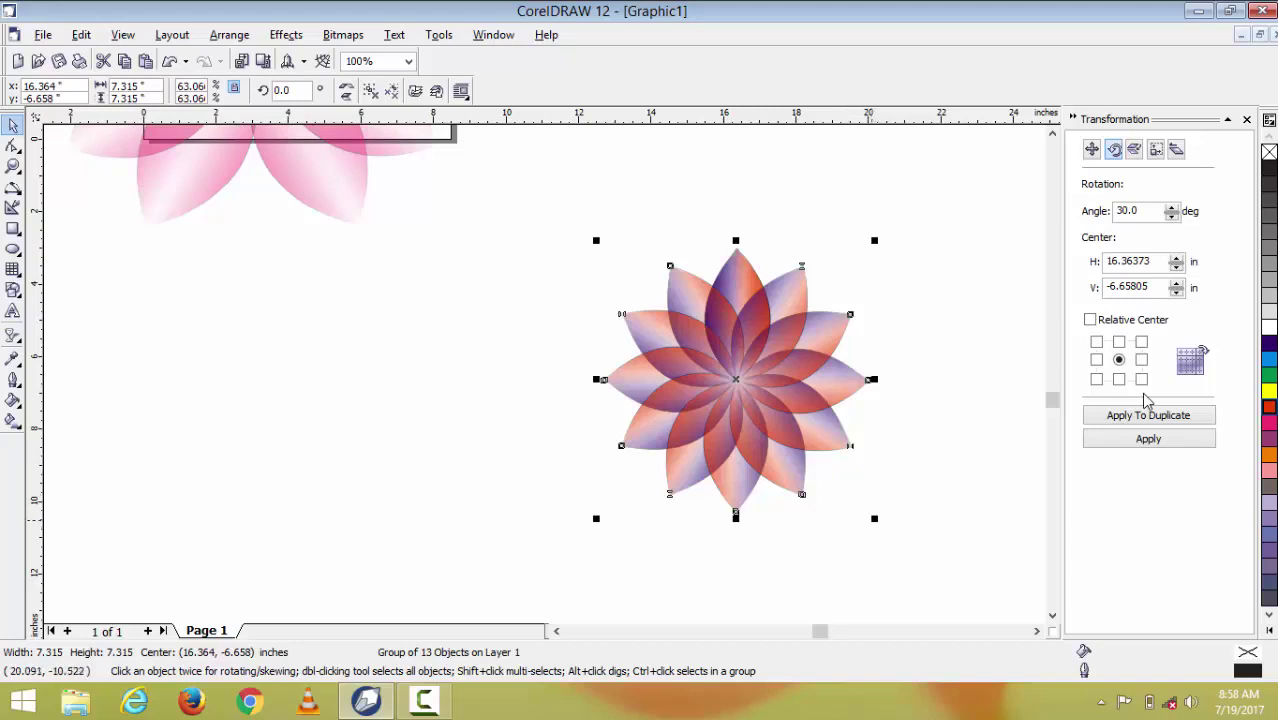
drag(875, 519, 832, 476)
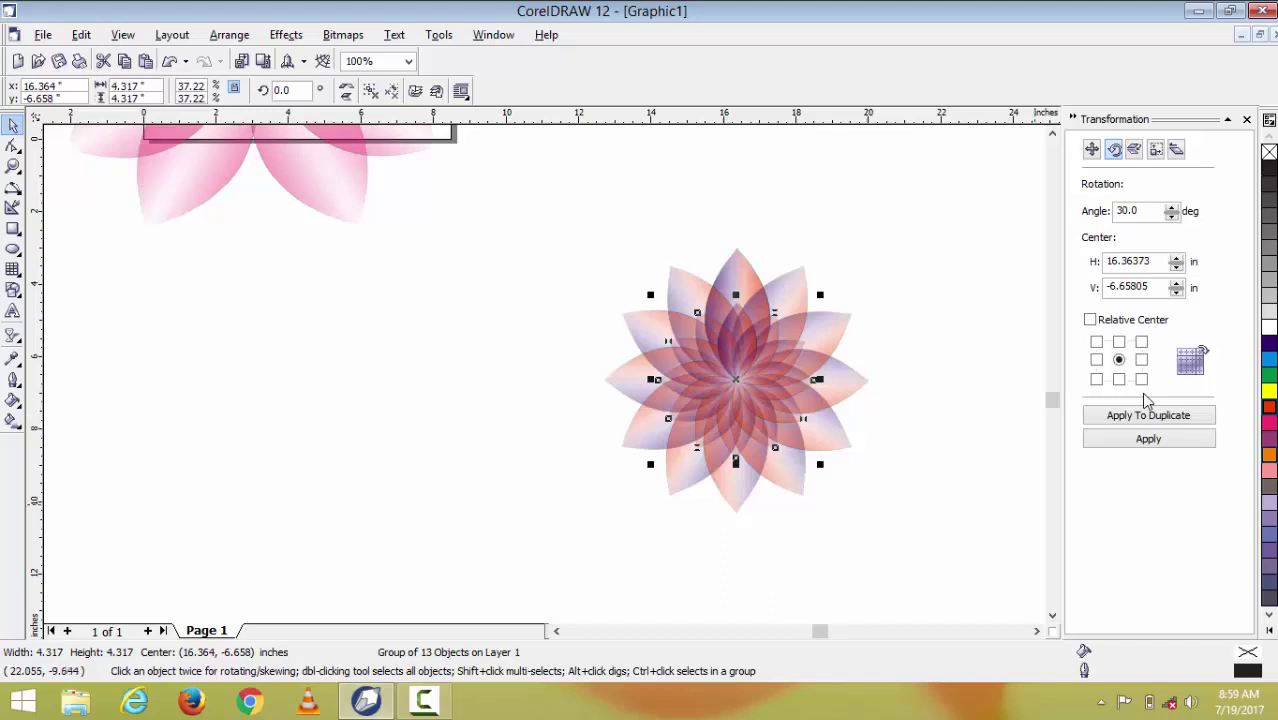
Try magenta, yellow, green, cyan, red, purple and blue fills on the small inner flower.
click(1268, 422)
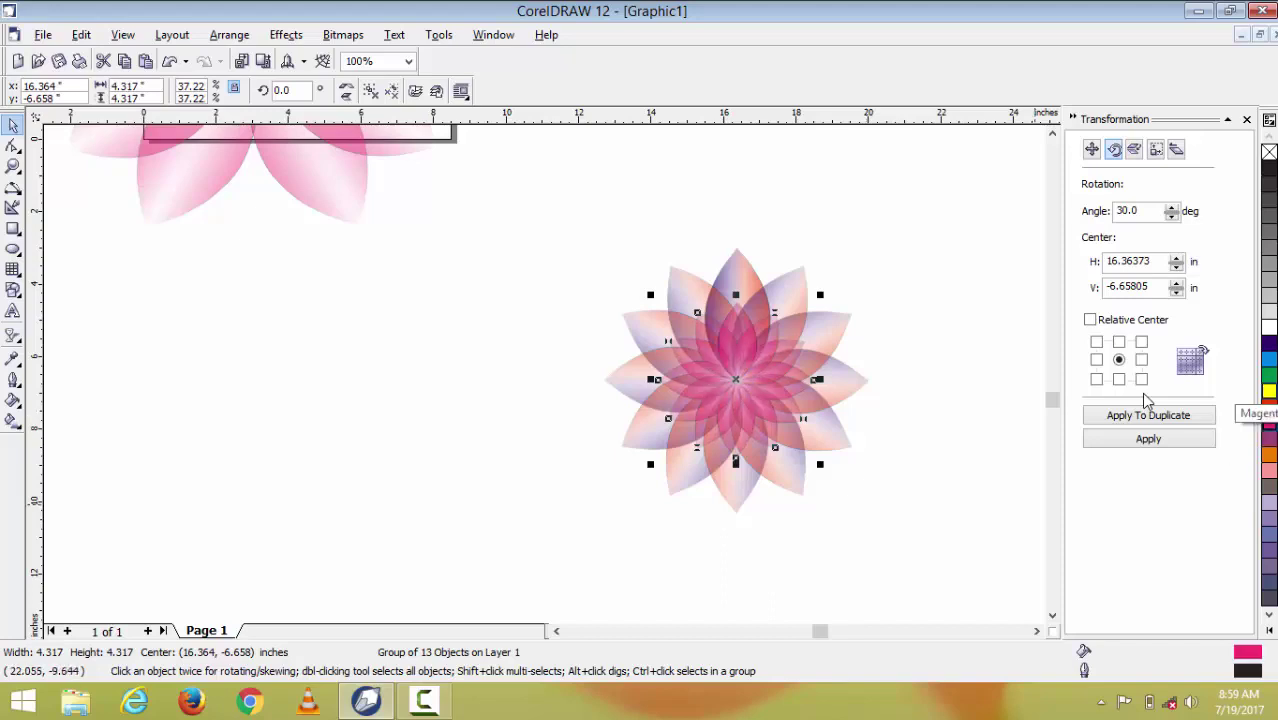
click(1268, 390)
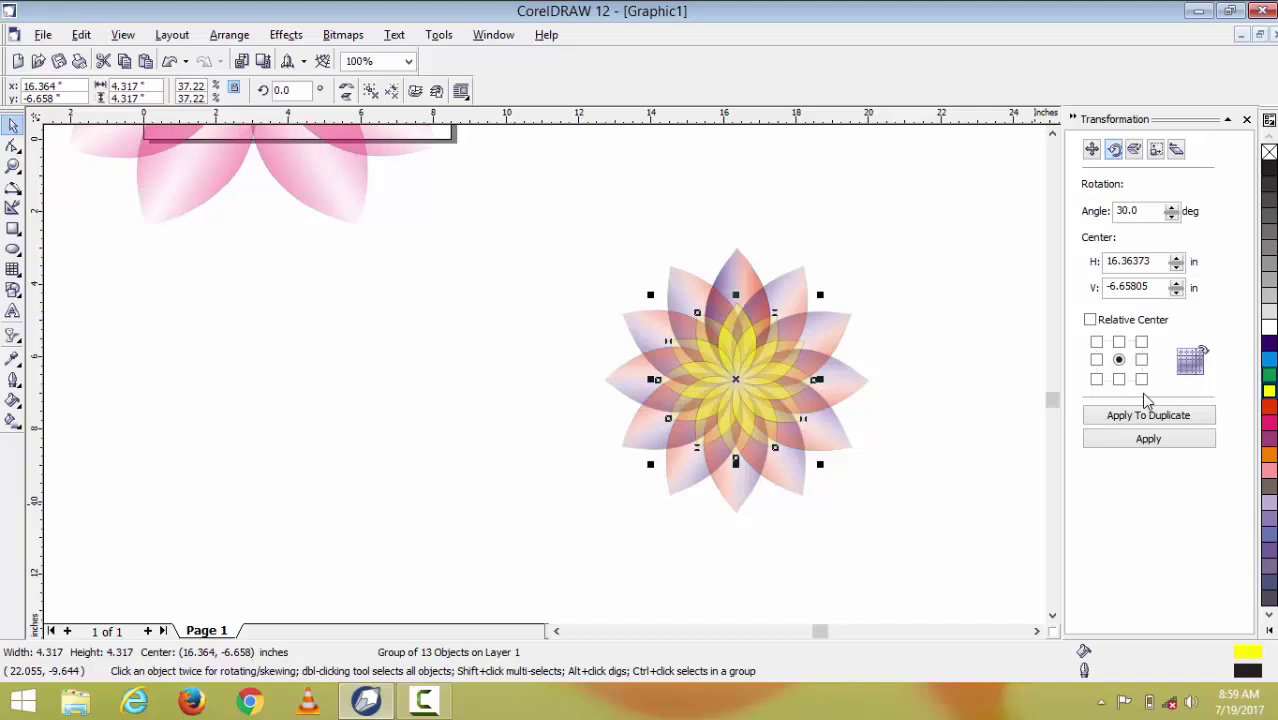
click(1268, 374)
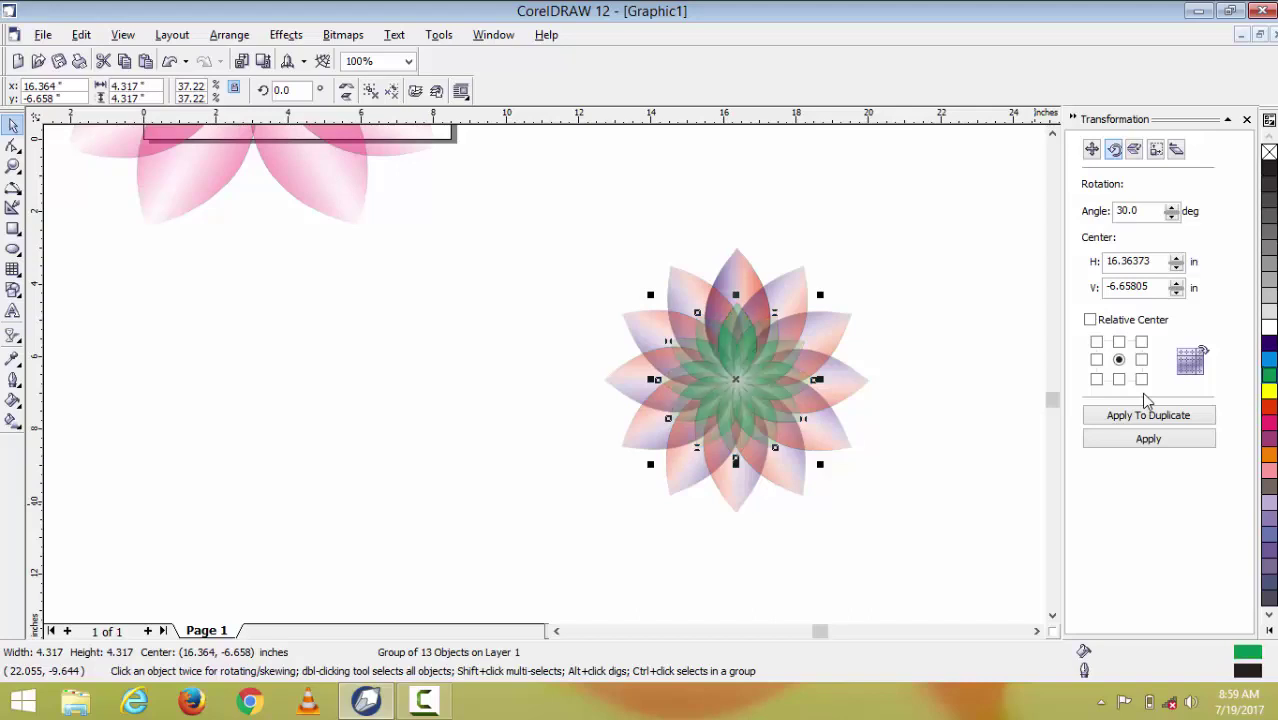
click(1268, 342)
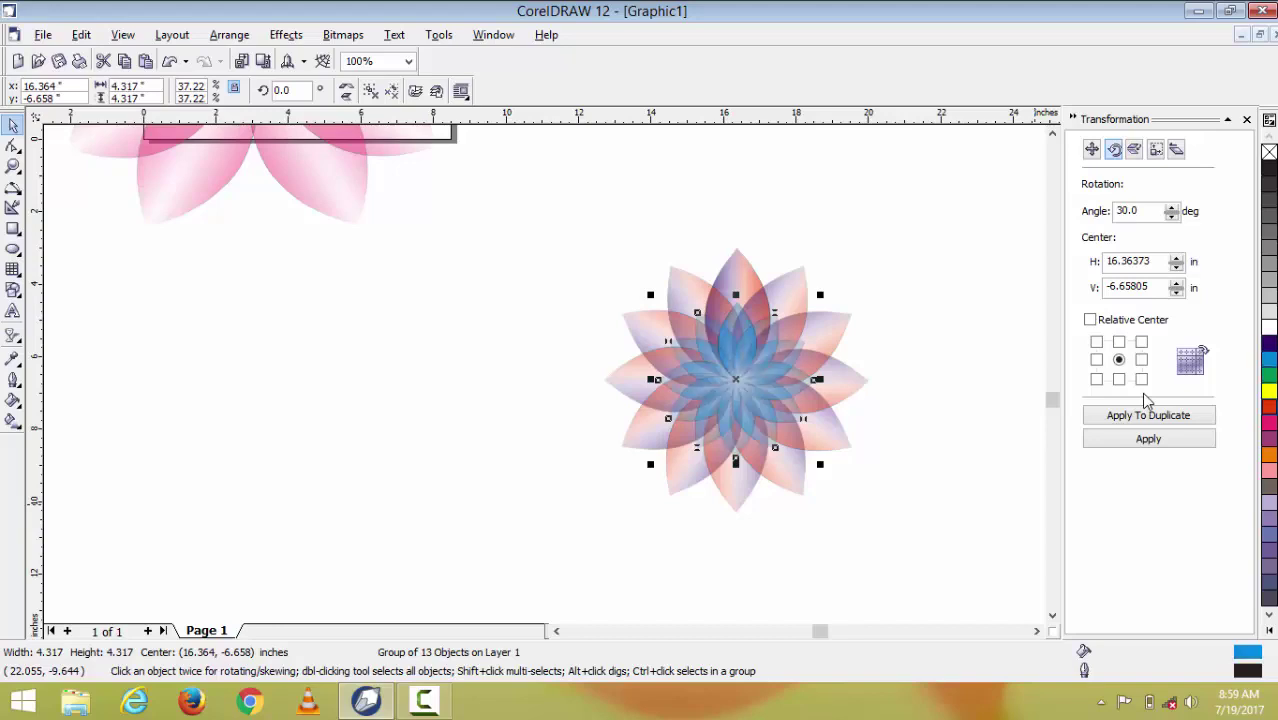
click(1268, 407)
click(1268, 439)
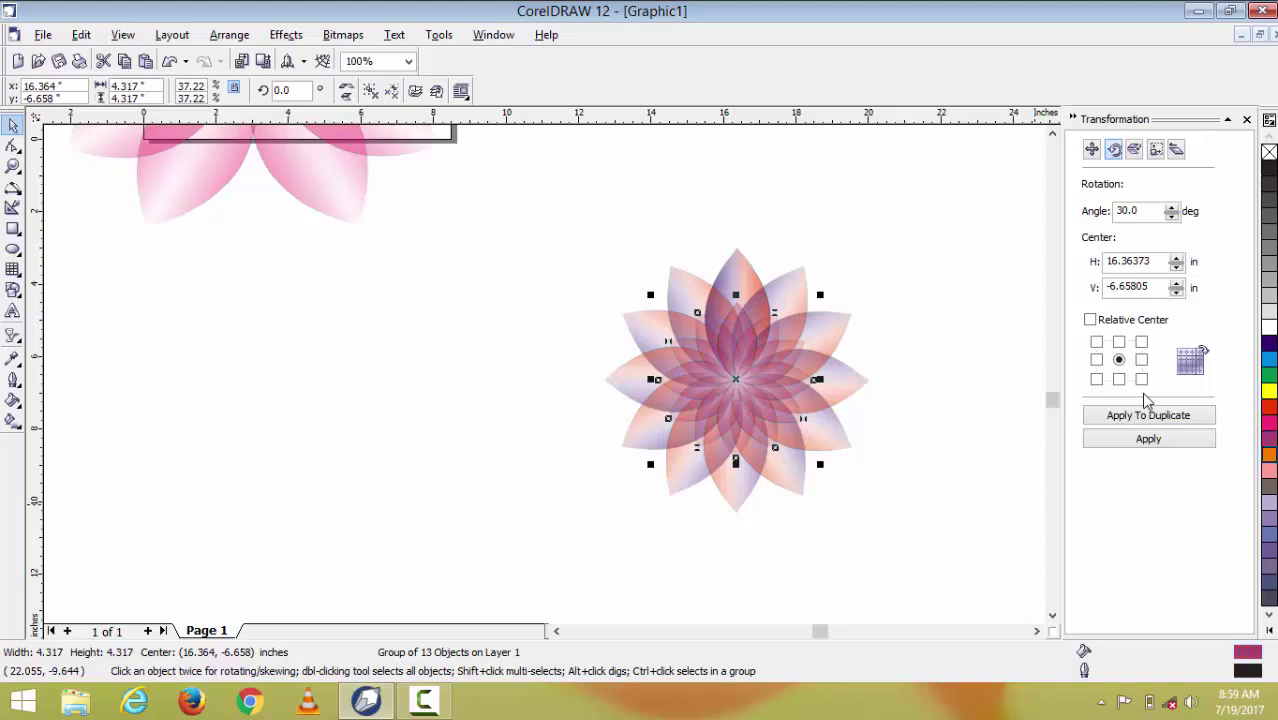
click(1268, 455)
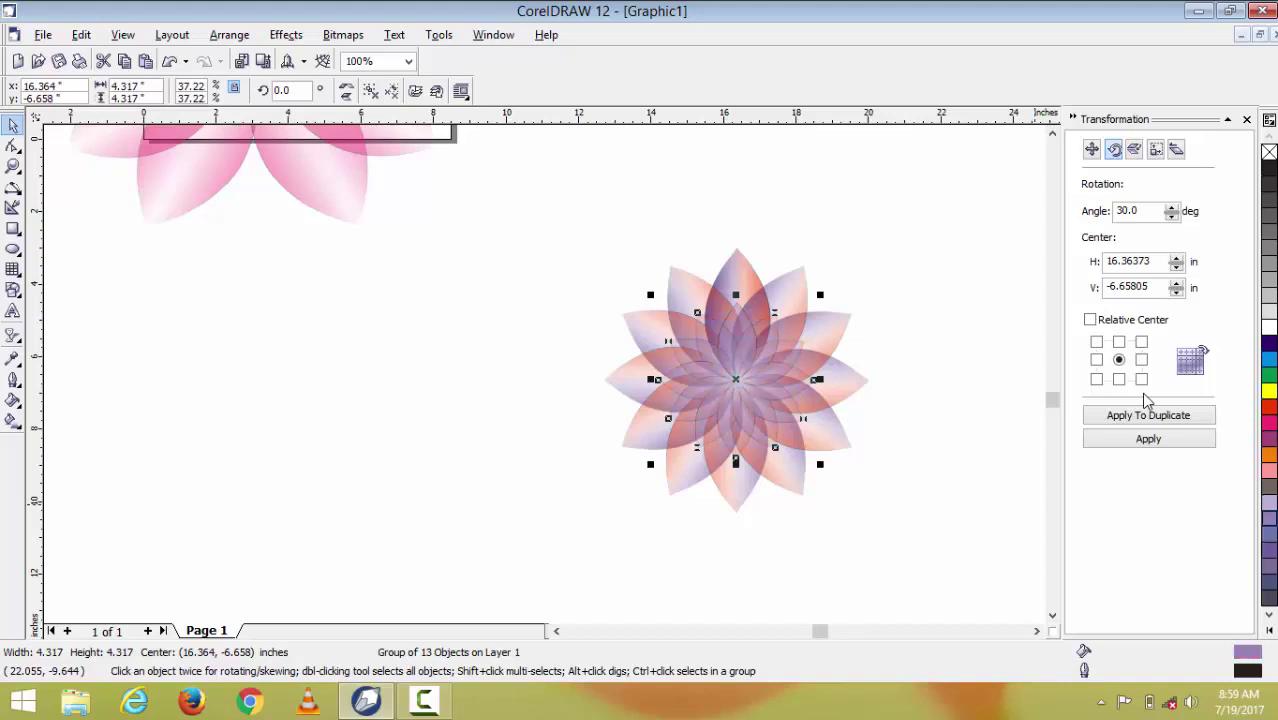
click(1268, 343)
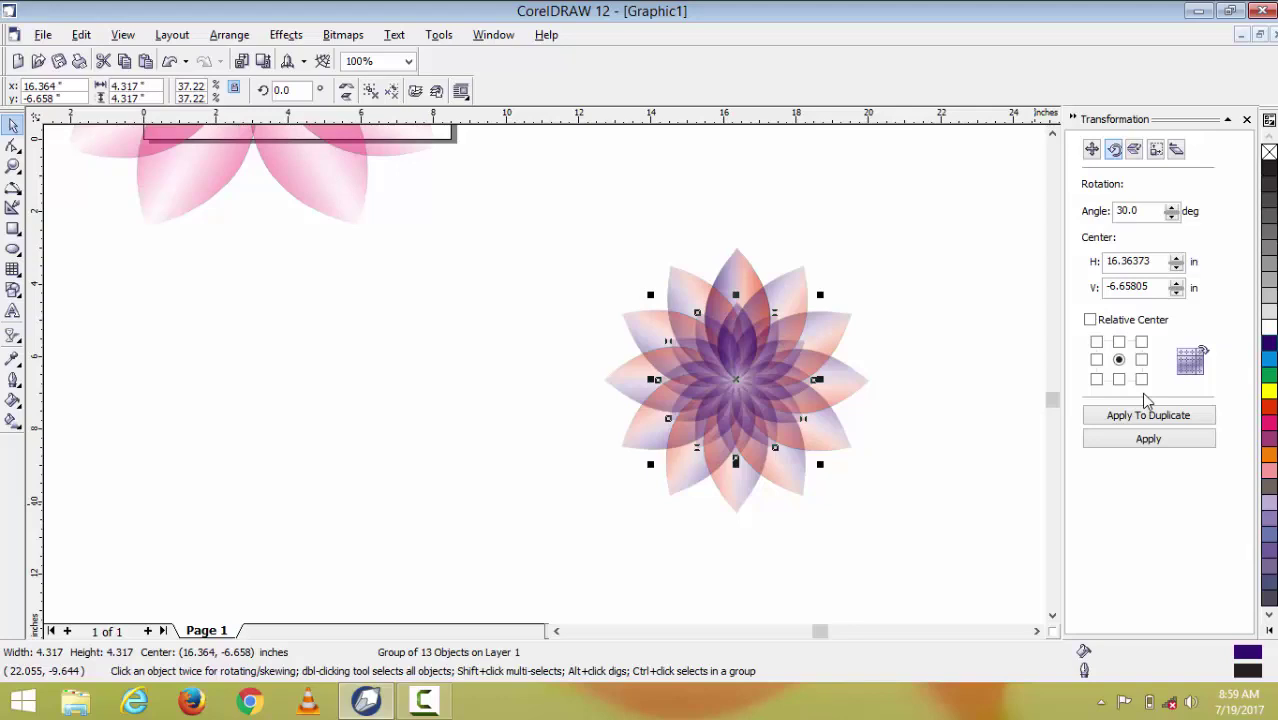
Fill the small inner flower with yellow and select it together with the larger flower around it.
click(1268, 391)
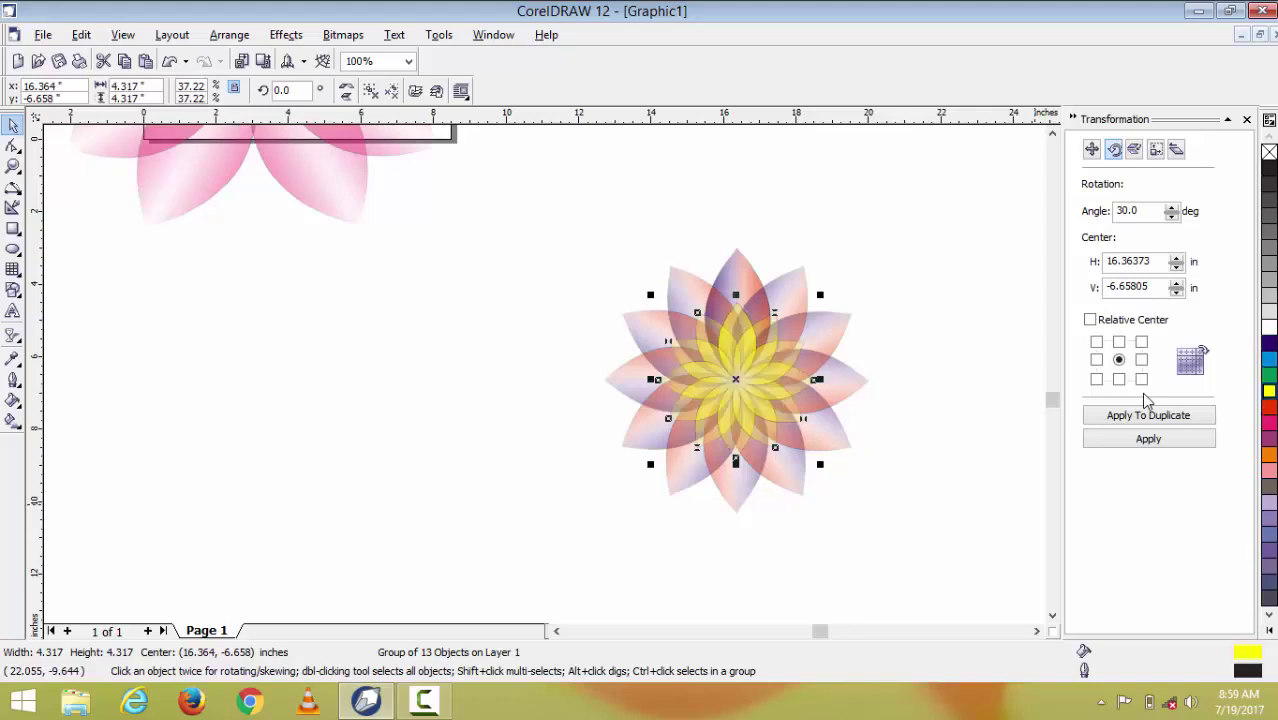
click(785, 530)
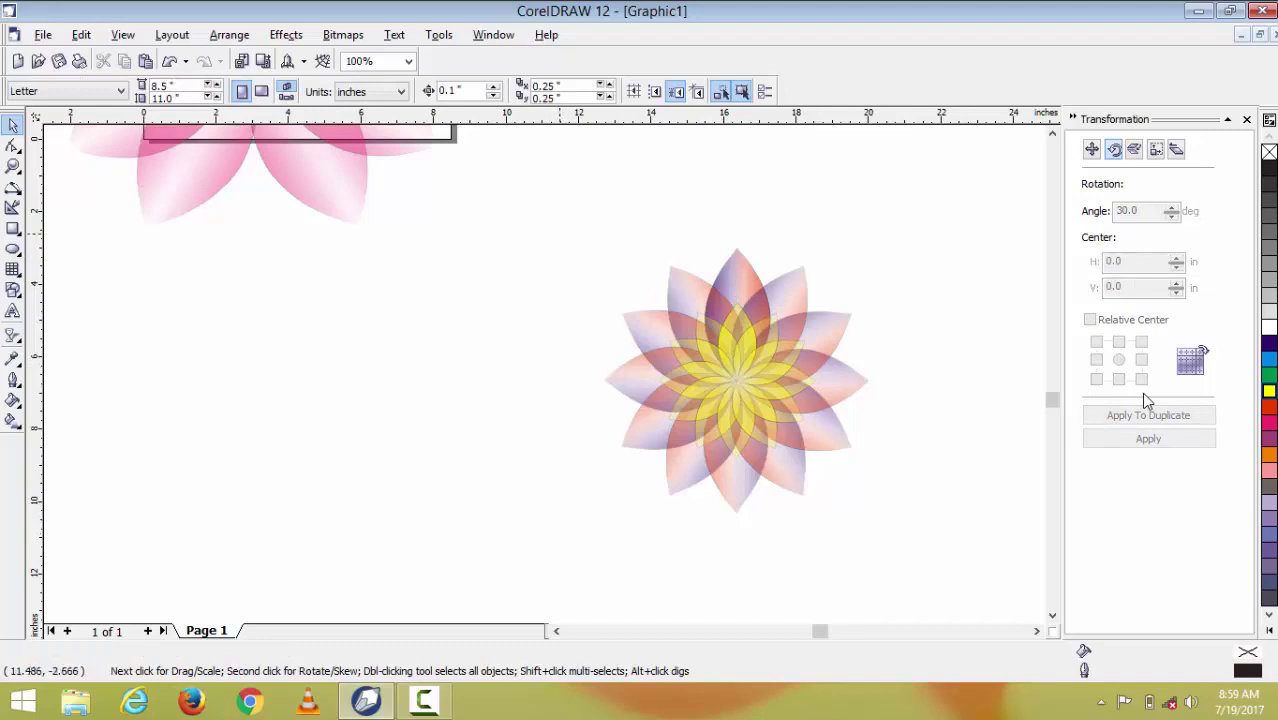
mouse_move(559, 232)
mouse_down()
mouse_move(768, 499)
mouse_move(915, 532)
mouse_up()
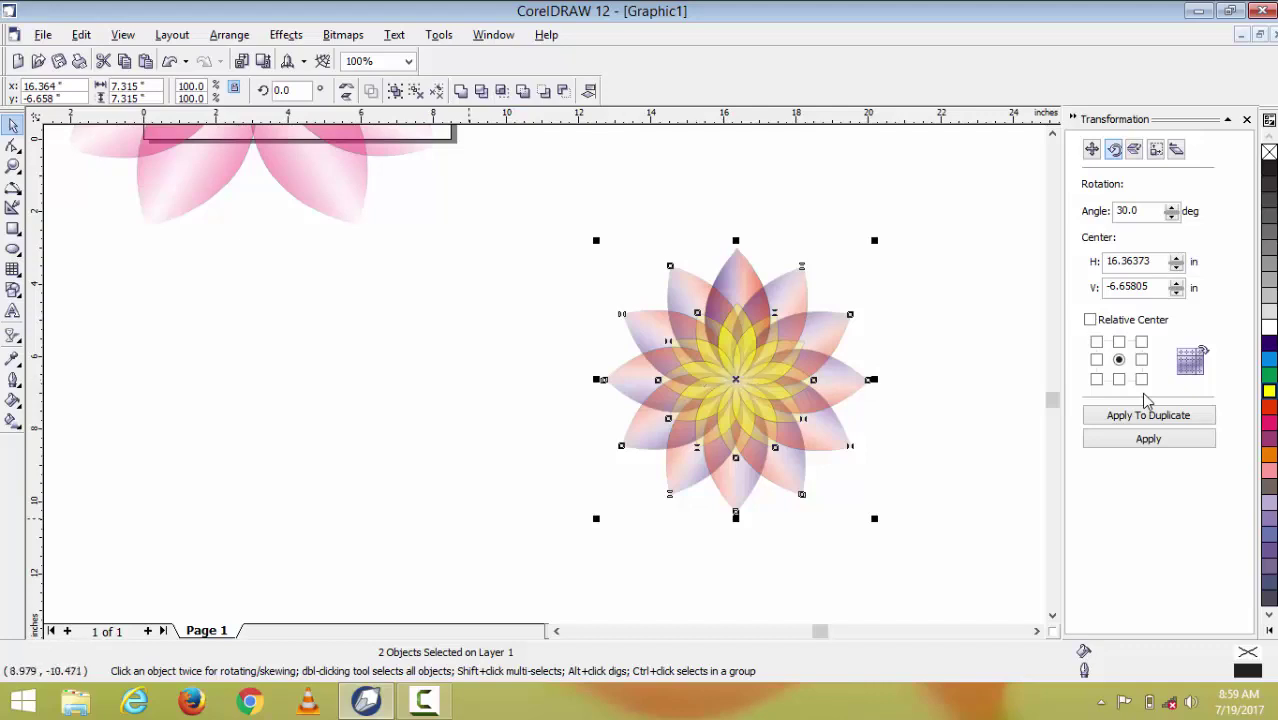
click(424, 701)
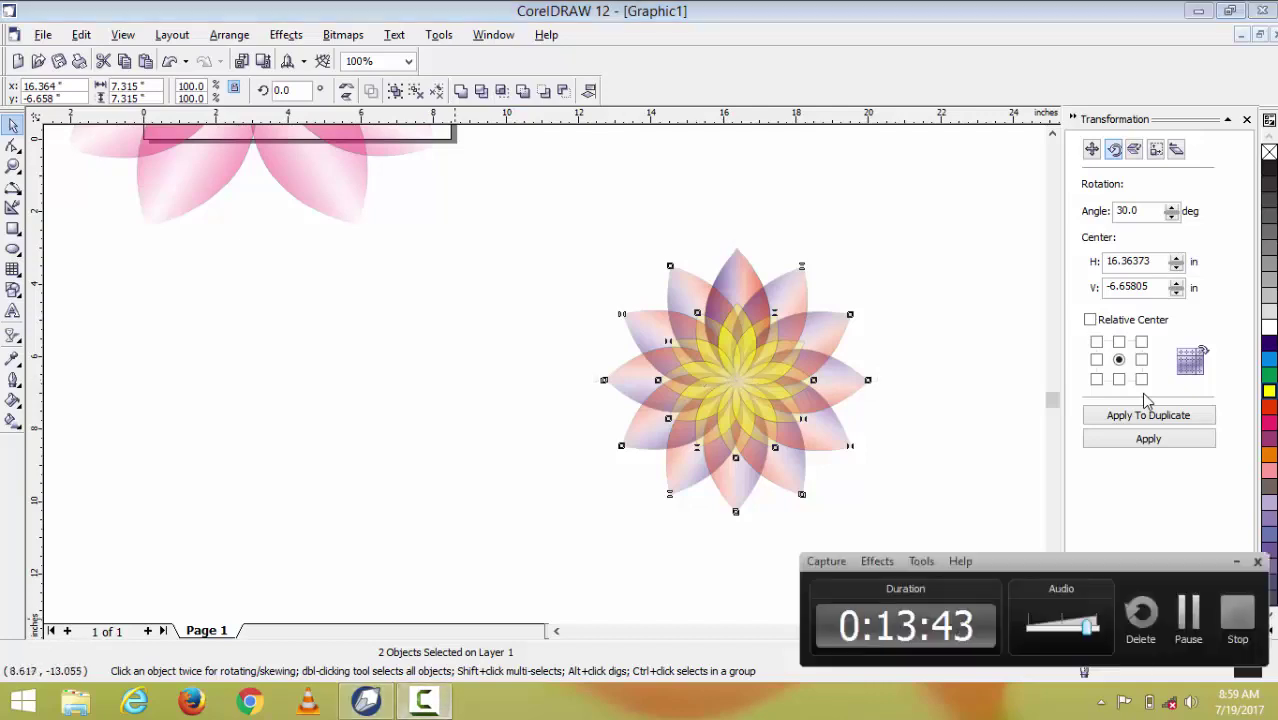